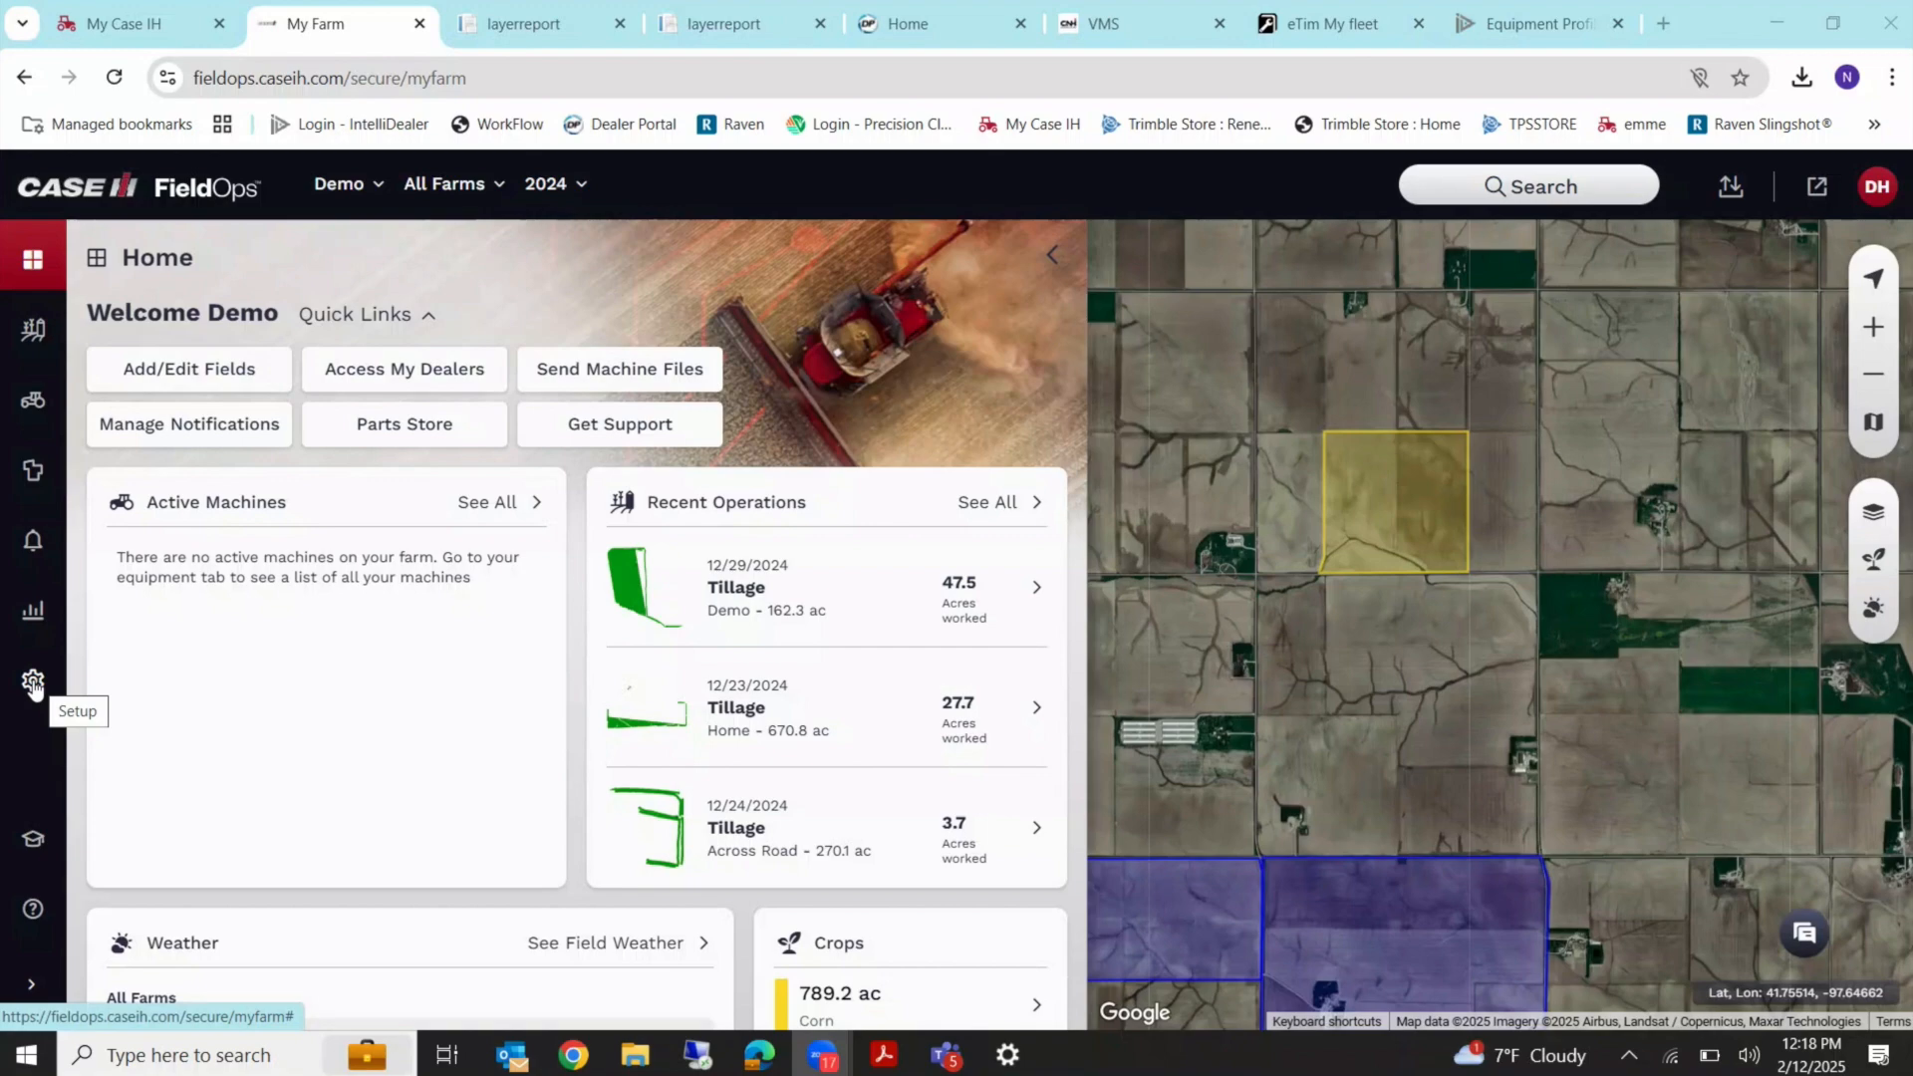
Start a new pivot in the field setup, naming it Demo and setting its radius to 1350 ft.
{"action": "left_click", "coordinate": [33, 683]}
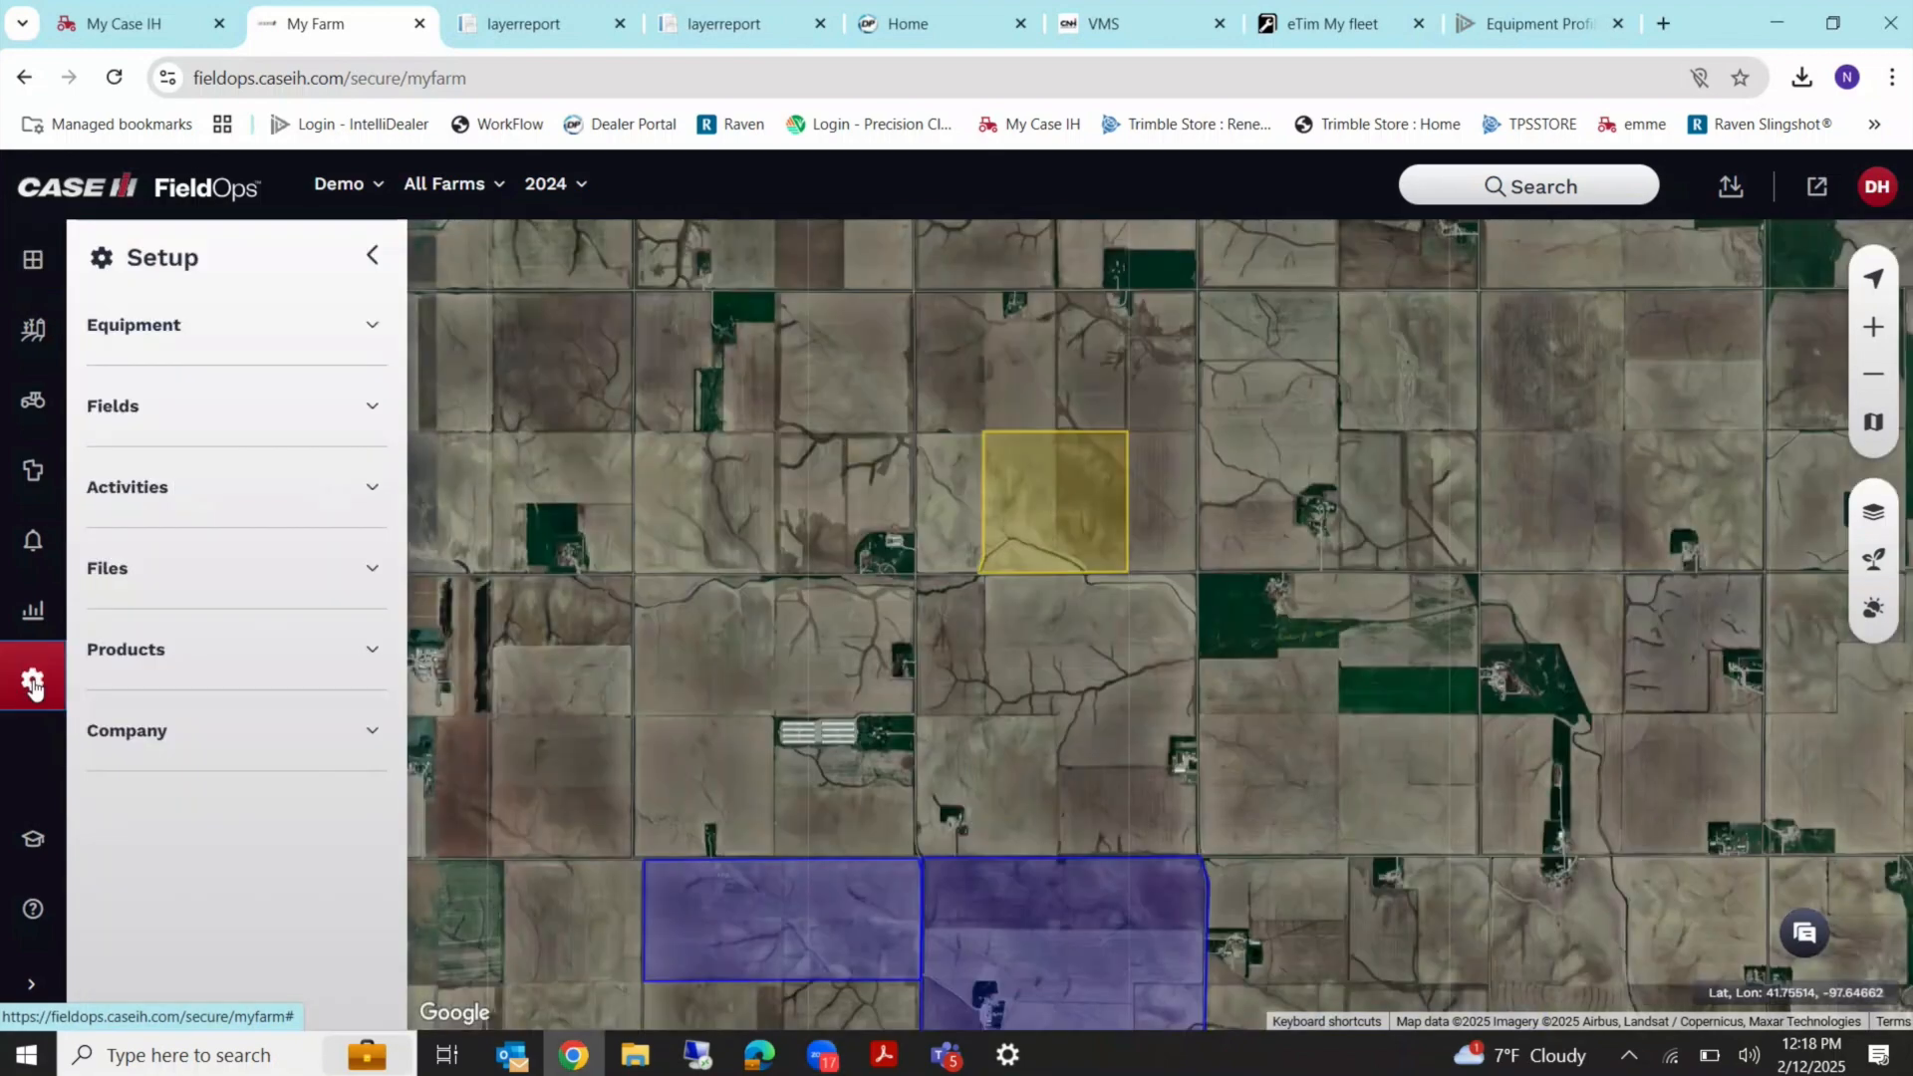
{"action": "left_click", "coordinate": [262, 414]}
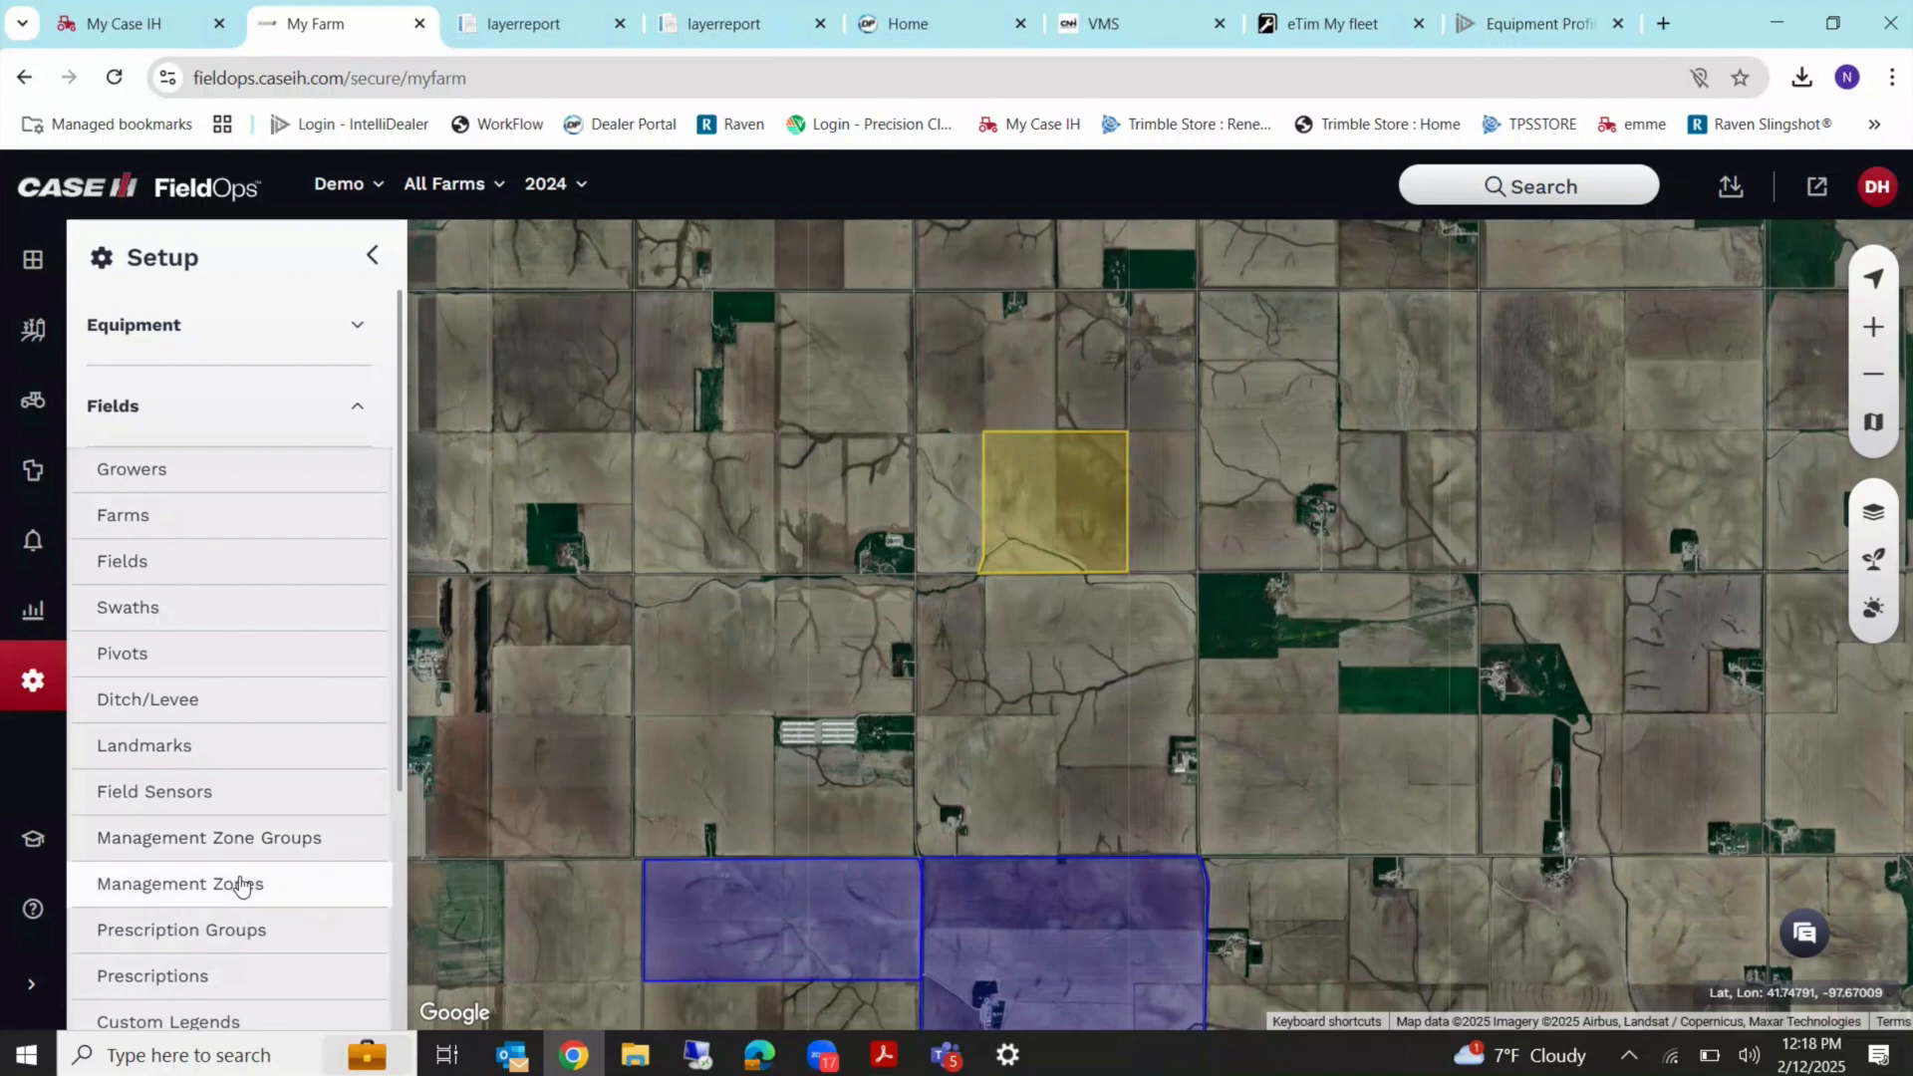
{"action": "left_click", "coordinate": [170, 653]}
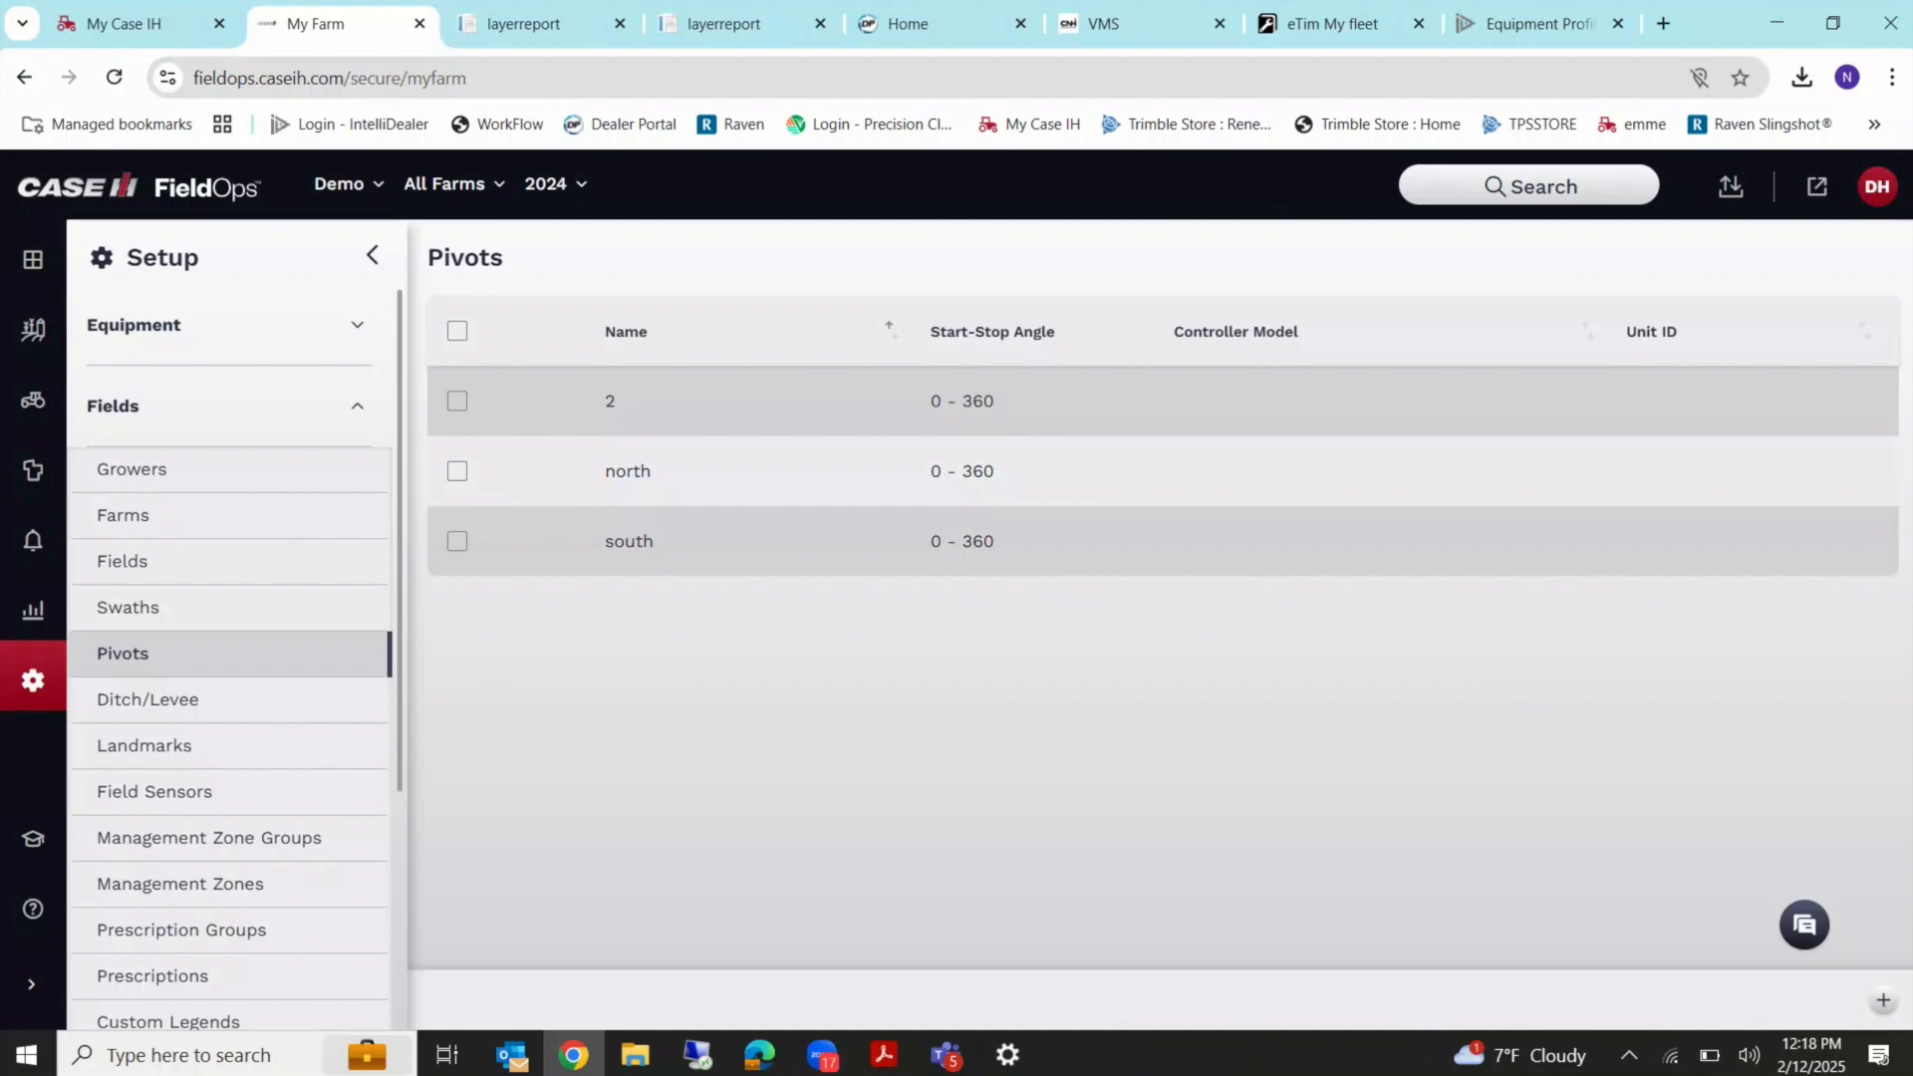
{"action": "left_click", "coordinate": [1879, 1001]}
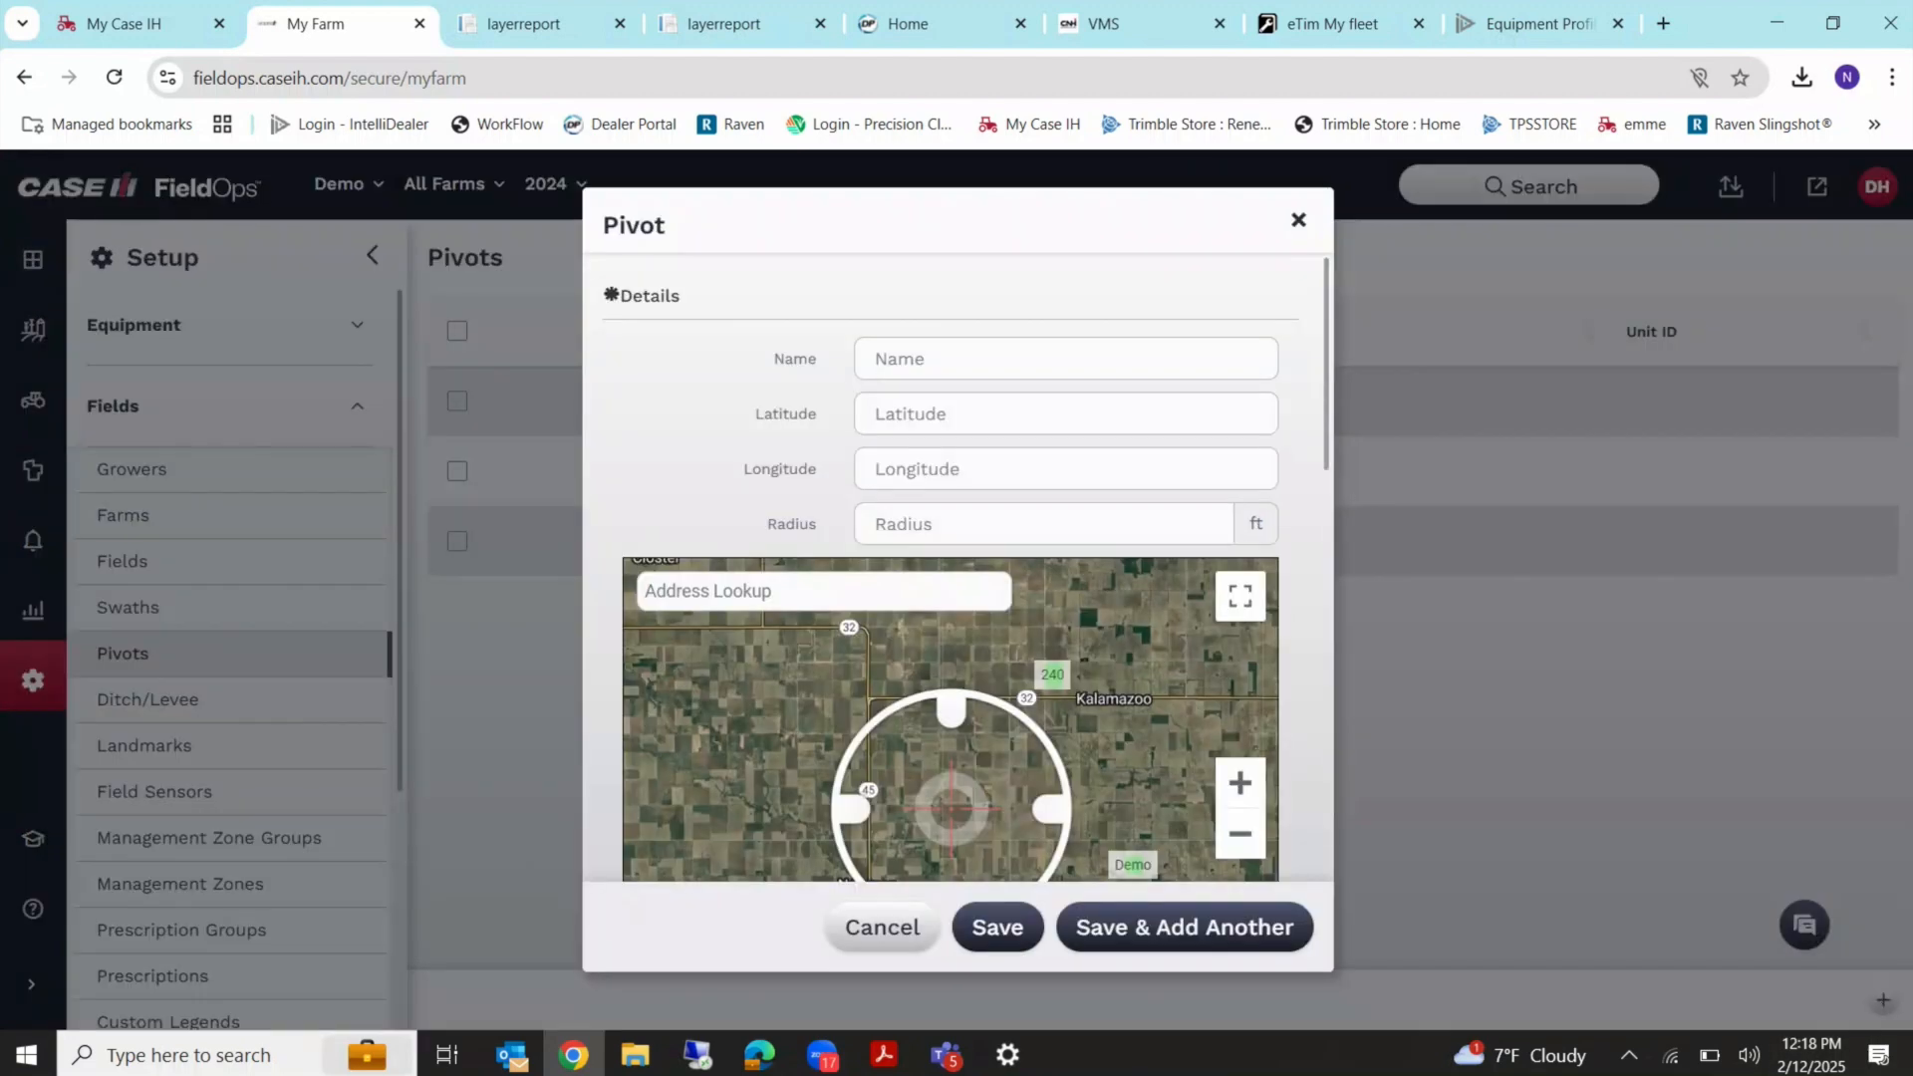
{"action": "type", "text": "Demo"}
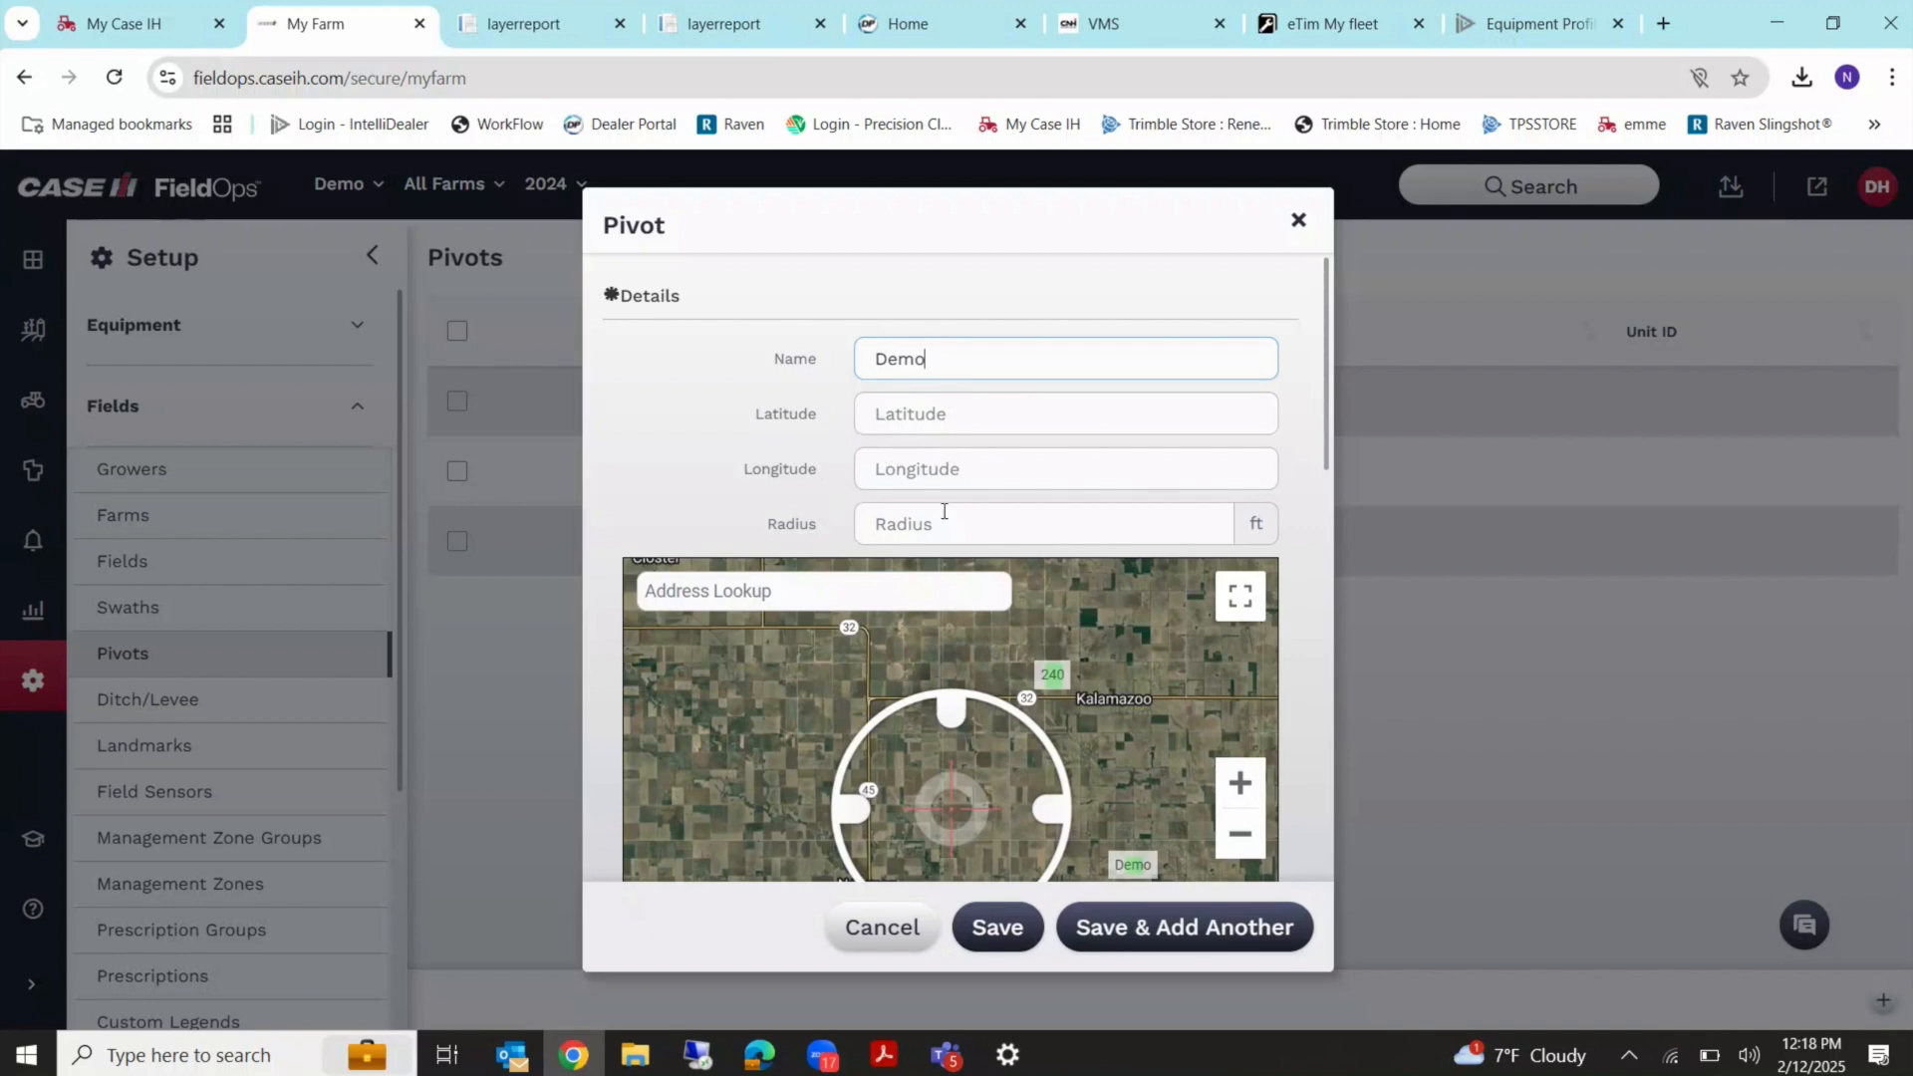
{"action": "left_click", "coordinate": [1052, 513]}
{"action": "type", "text": "1350"}
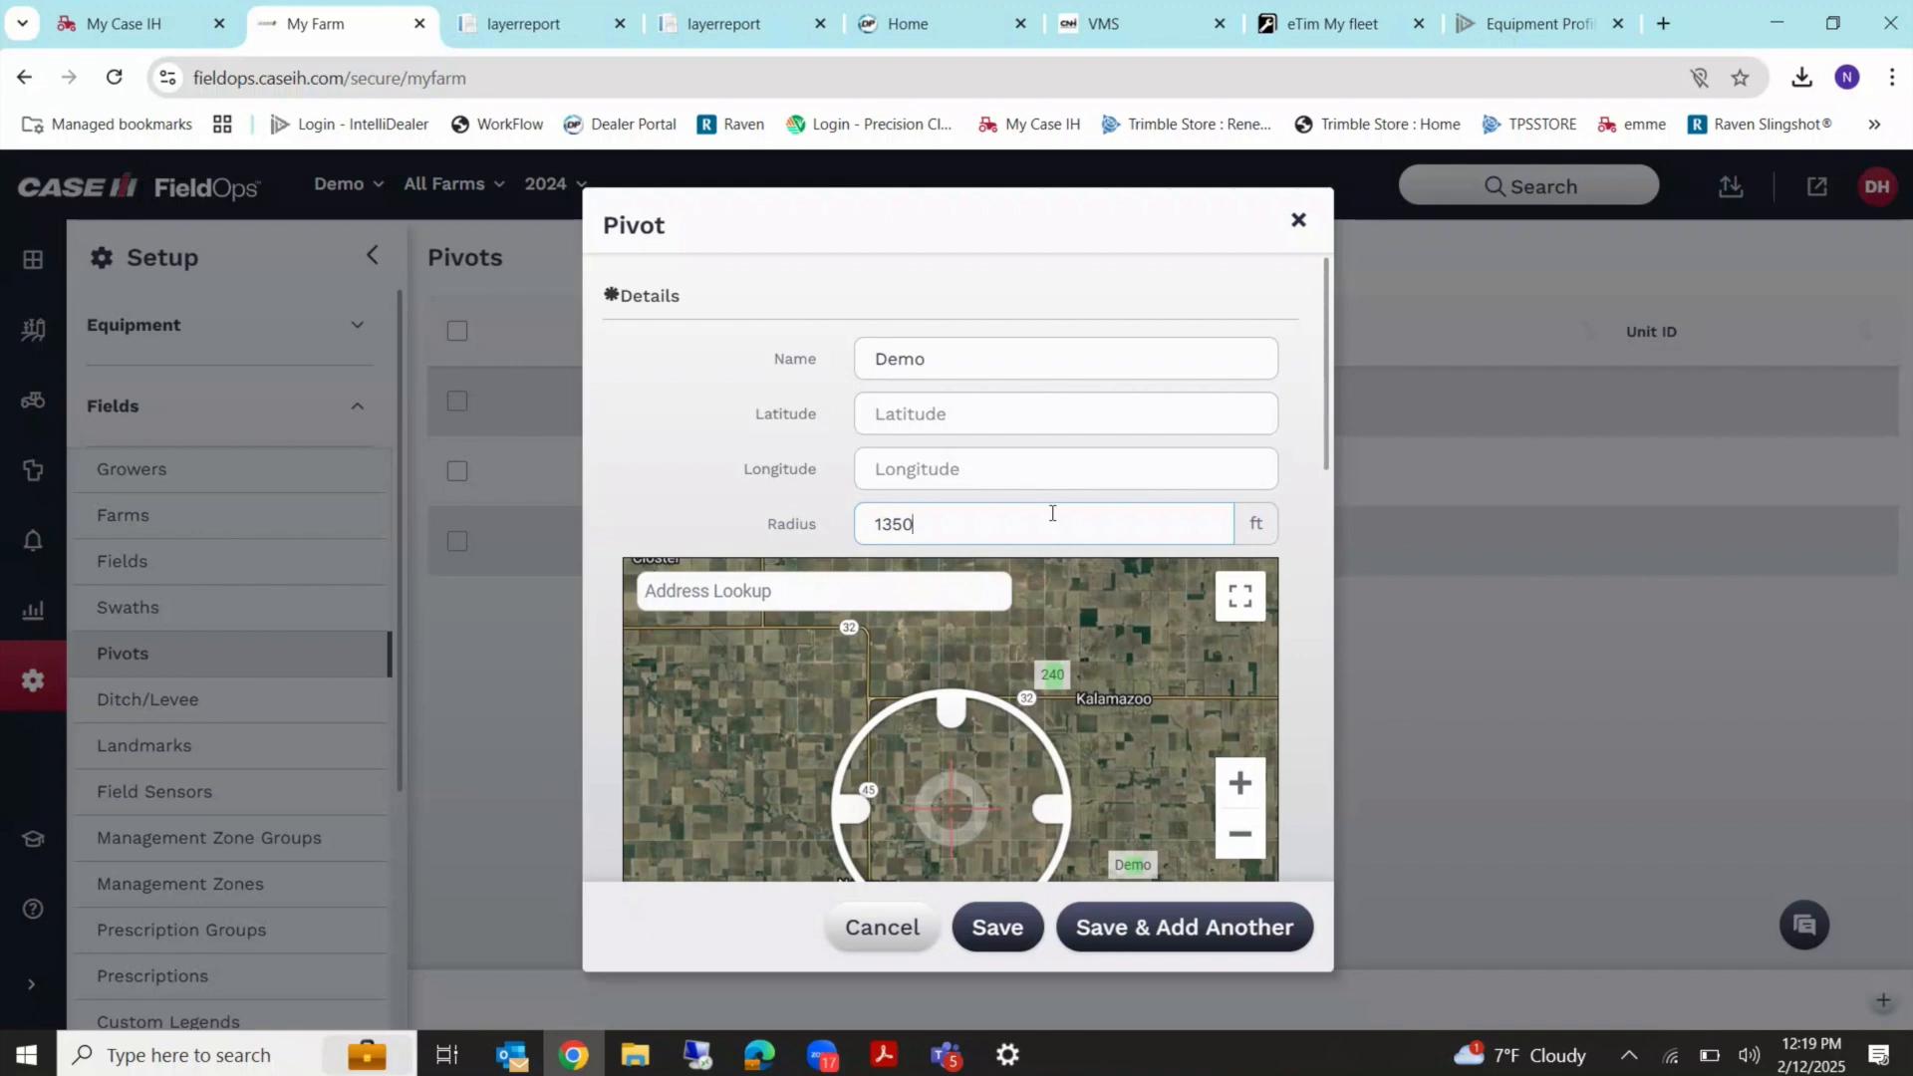
Bring the Demo field under the crosshair of the pivot location map.
{"action": "scroll", "coordinate": [688, 446], "scroll_direction": "down", "scroll_amount": 2}
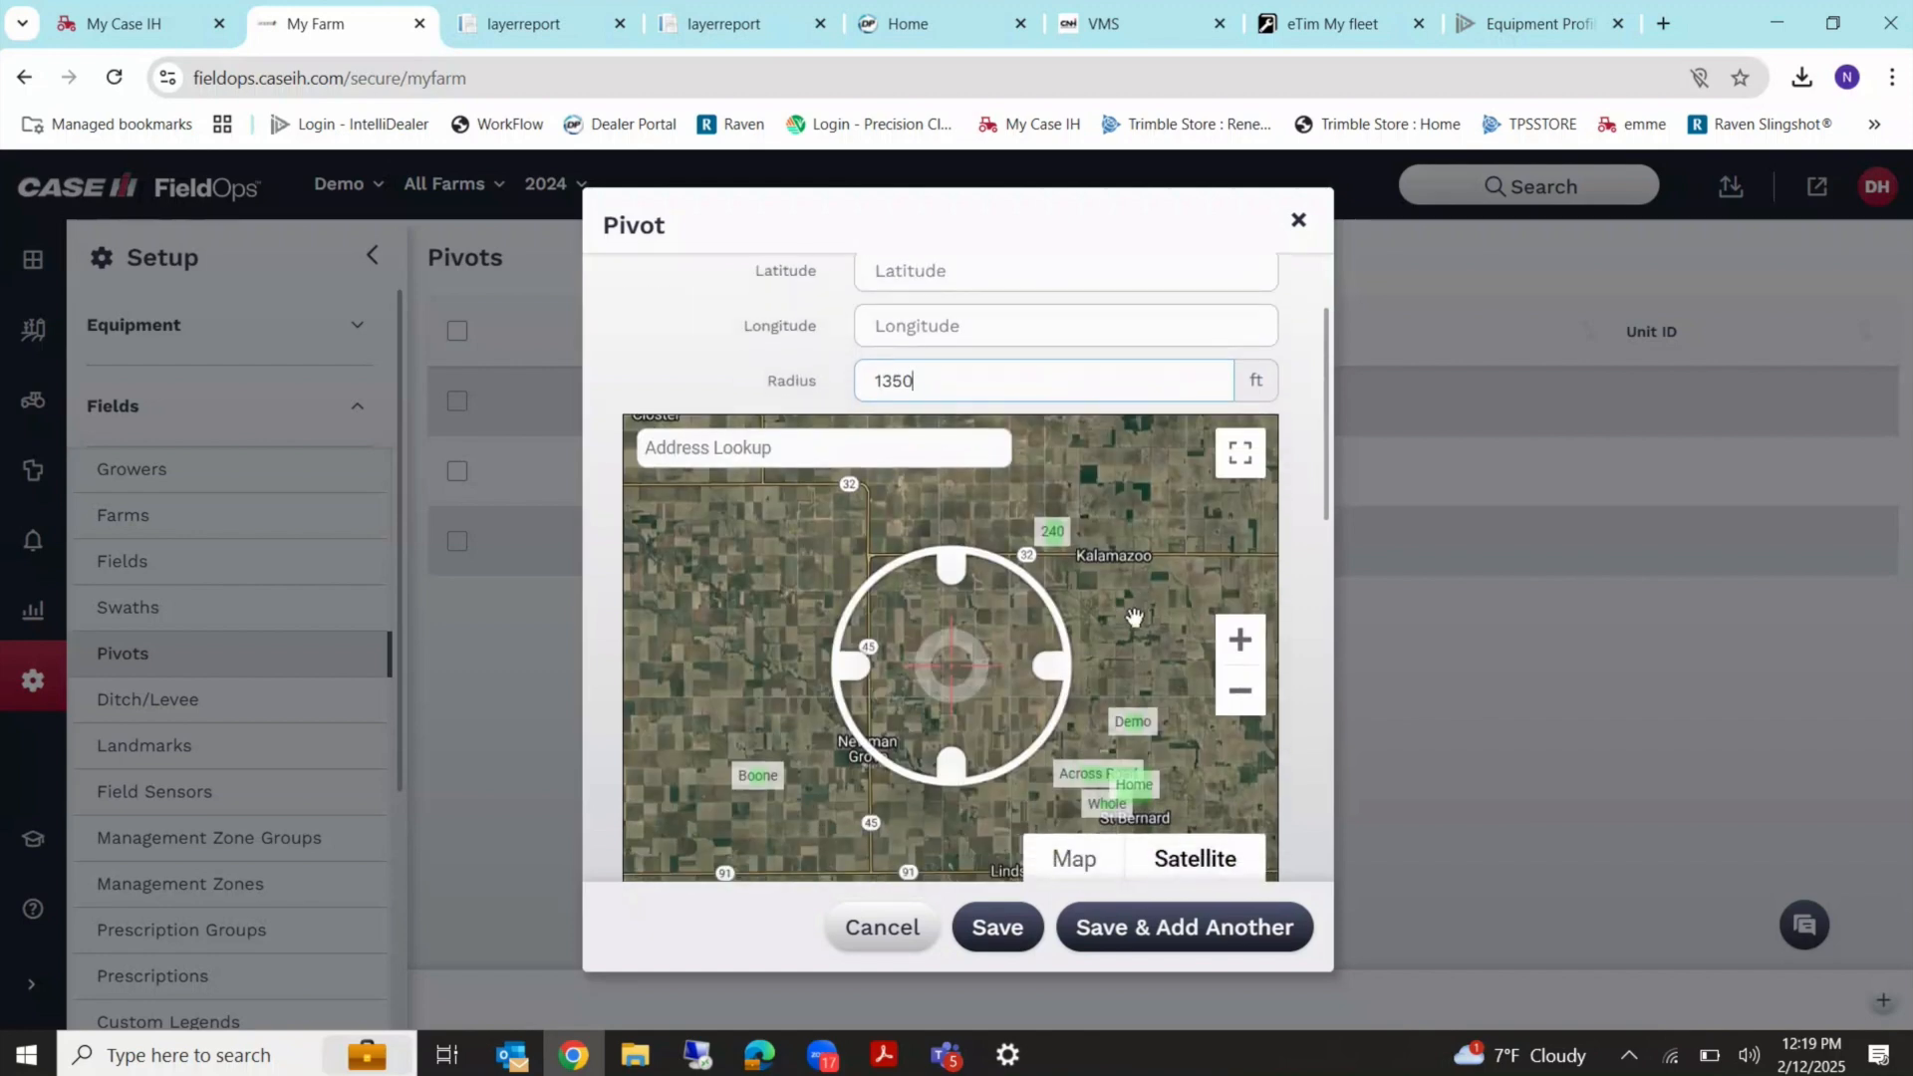
{"action": "scroll", "coordinate": [1313, 511], "scroll_direction": "down", "scroll_amount": 1}
{"action": "scroll", "coordinate": [1313, 511], "scroll_direction": "down", "scroll_amount": 1}
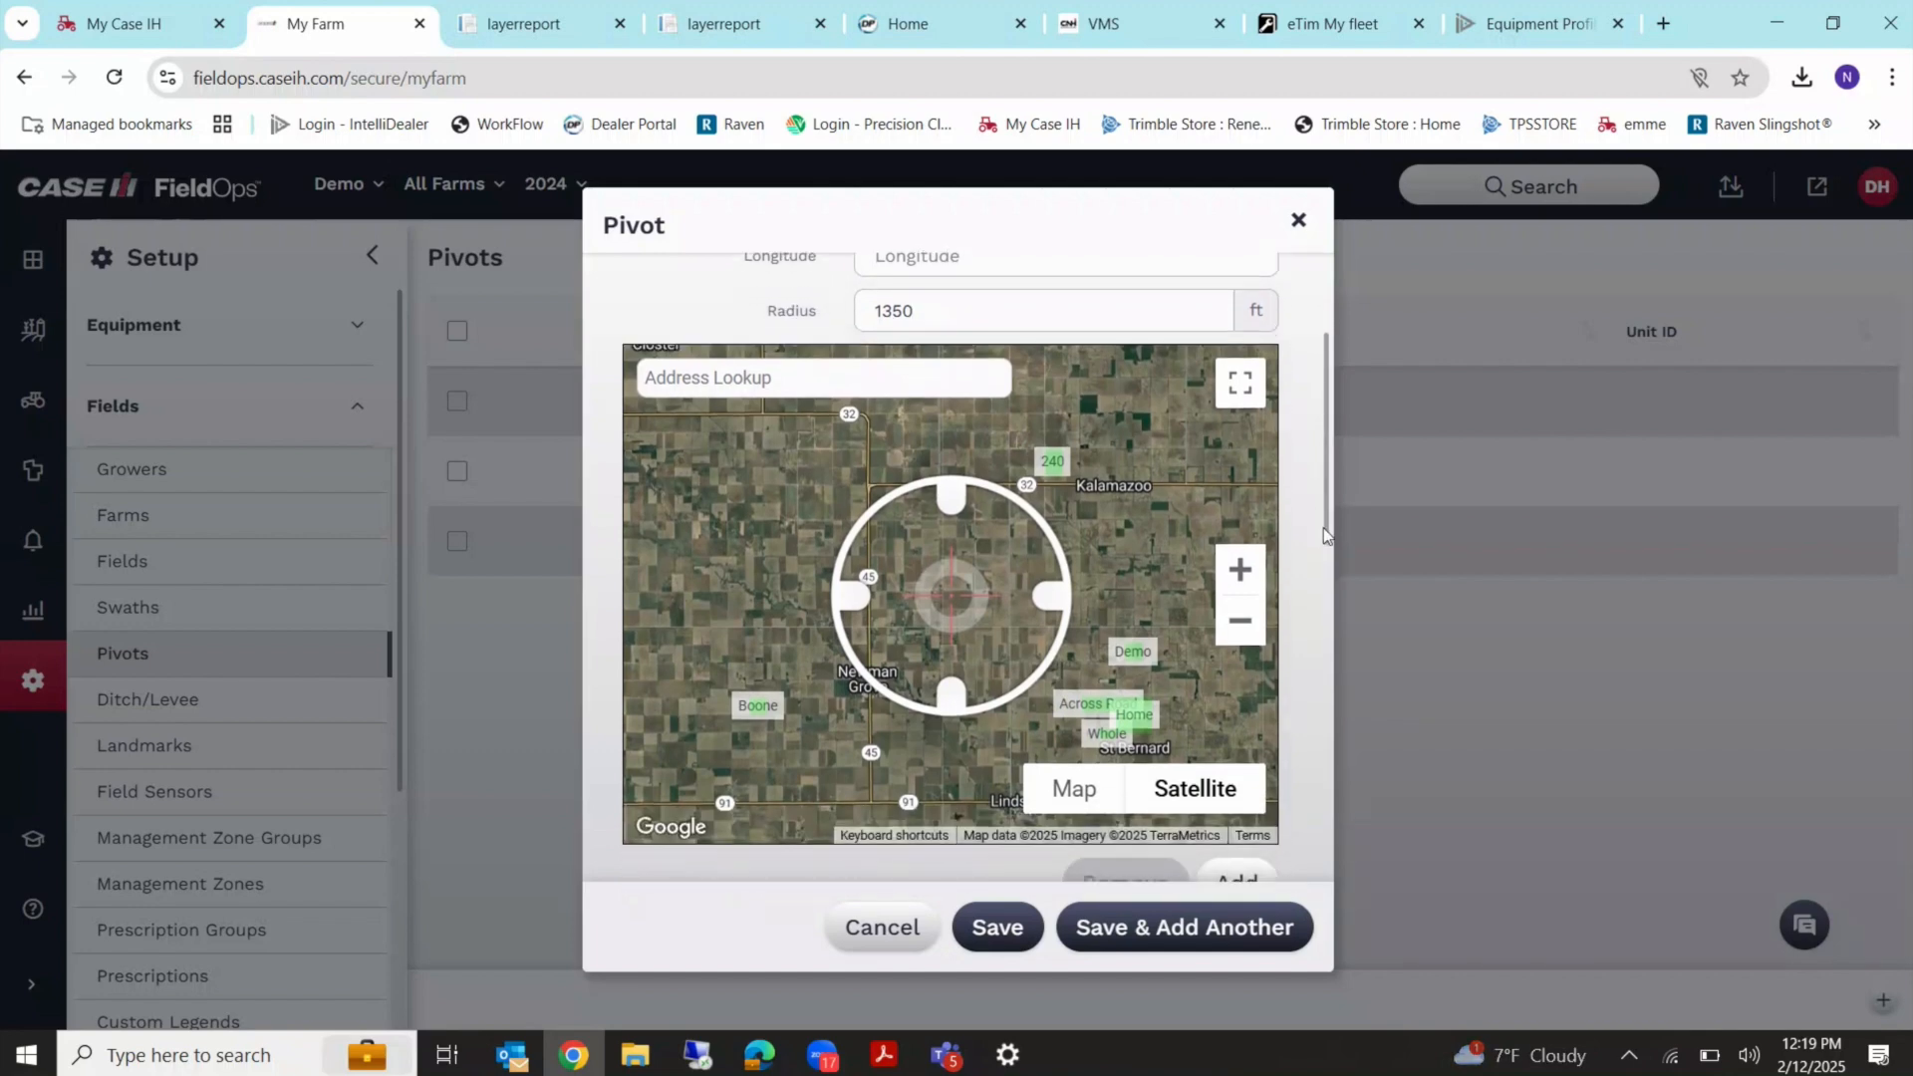
{"action": "left_click_drag", "start_coordinate": [1118, 574], "coordinate": [934, 519]}
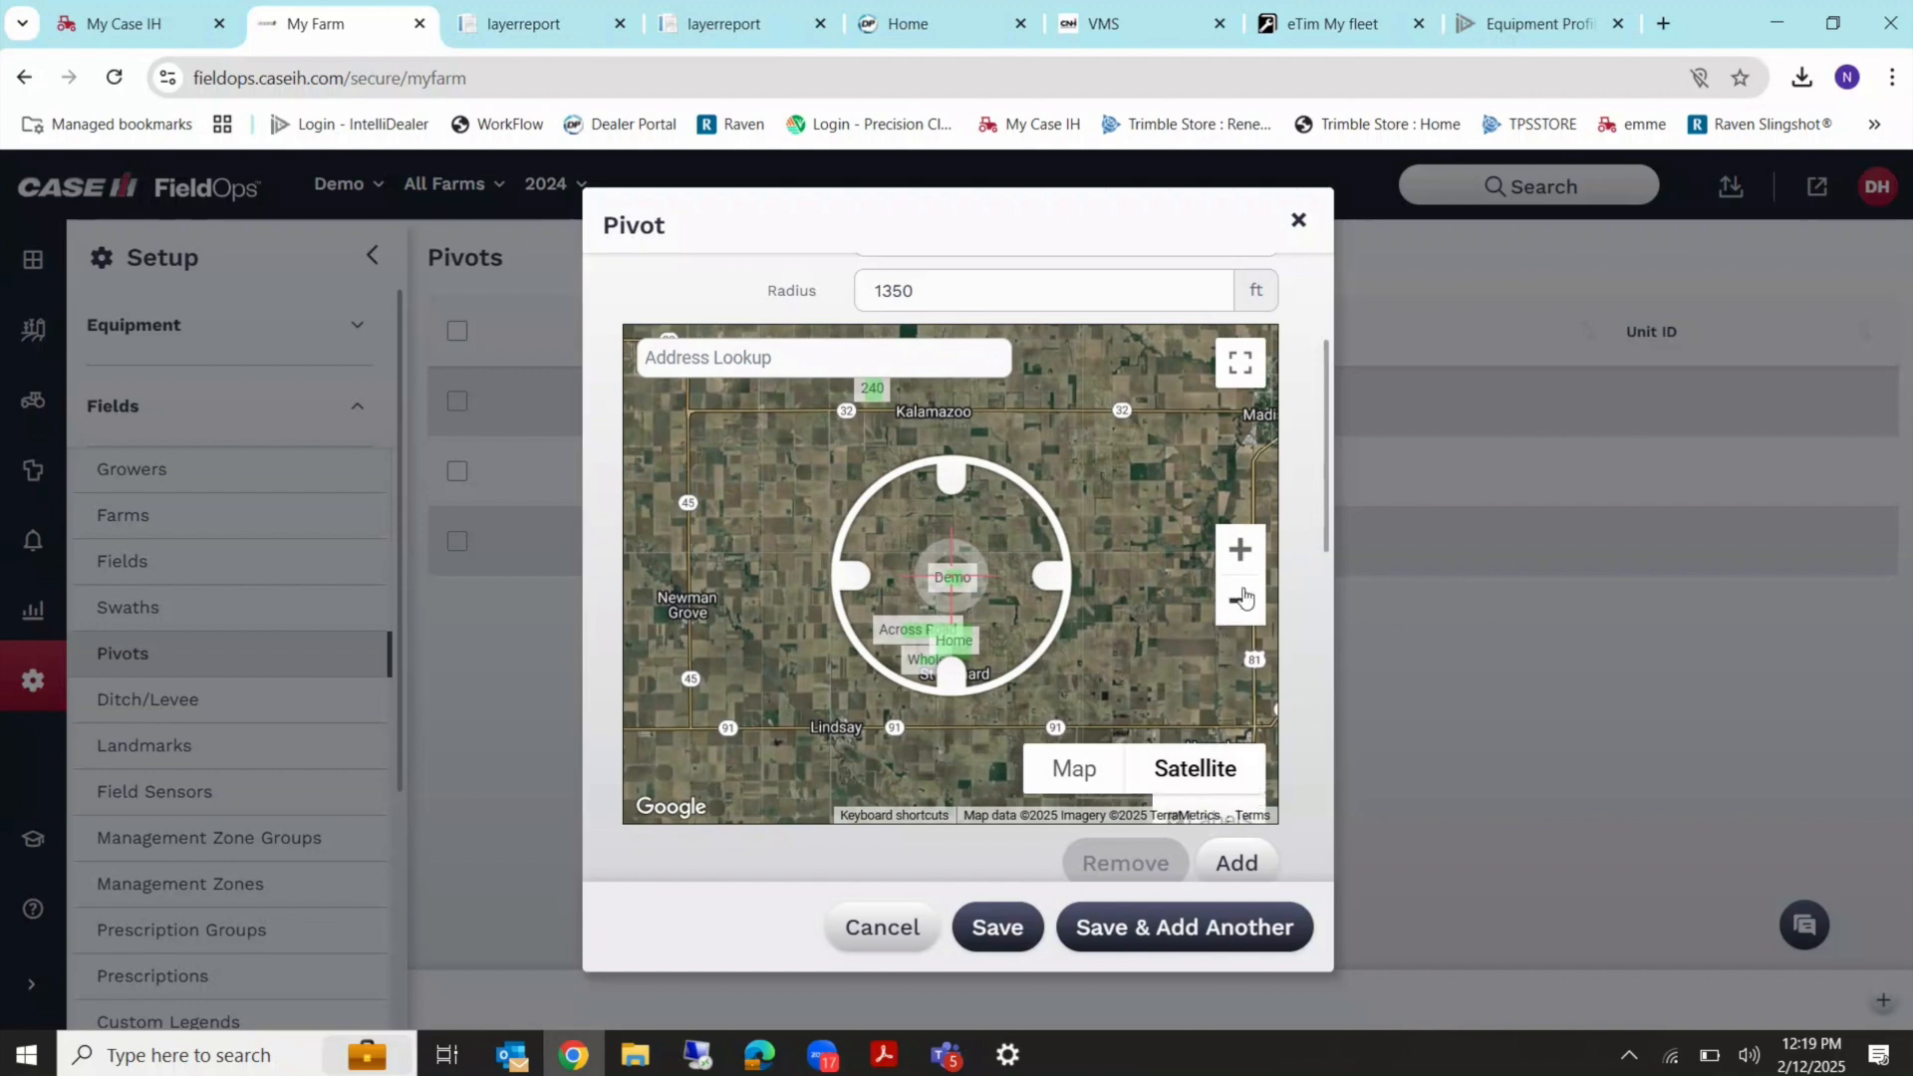
{"action": "left_click", "coordinate": [1240, 549]}
{"action": "left_click", "coordinate": [1242, 551]}
{"action": "left_click", "coordinate": [1244, 554]}
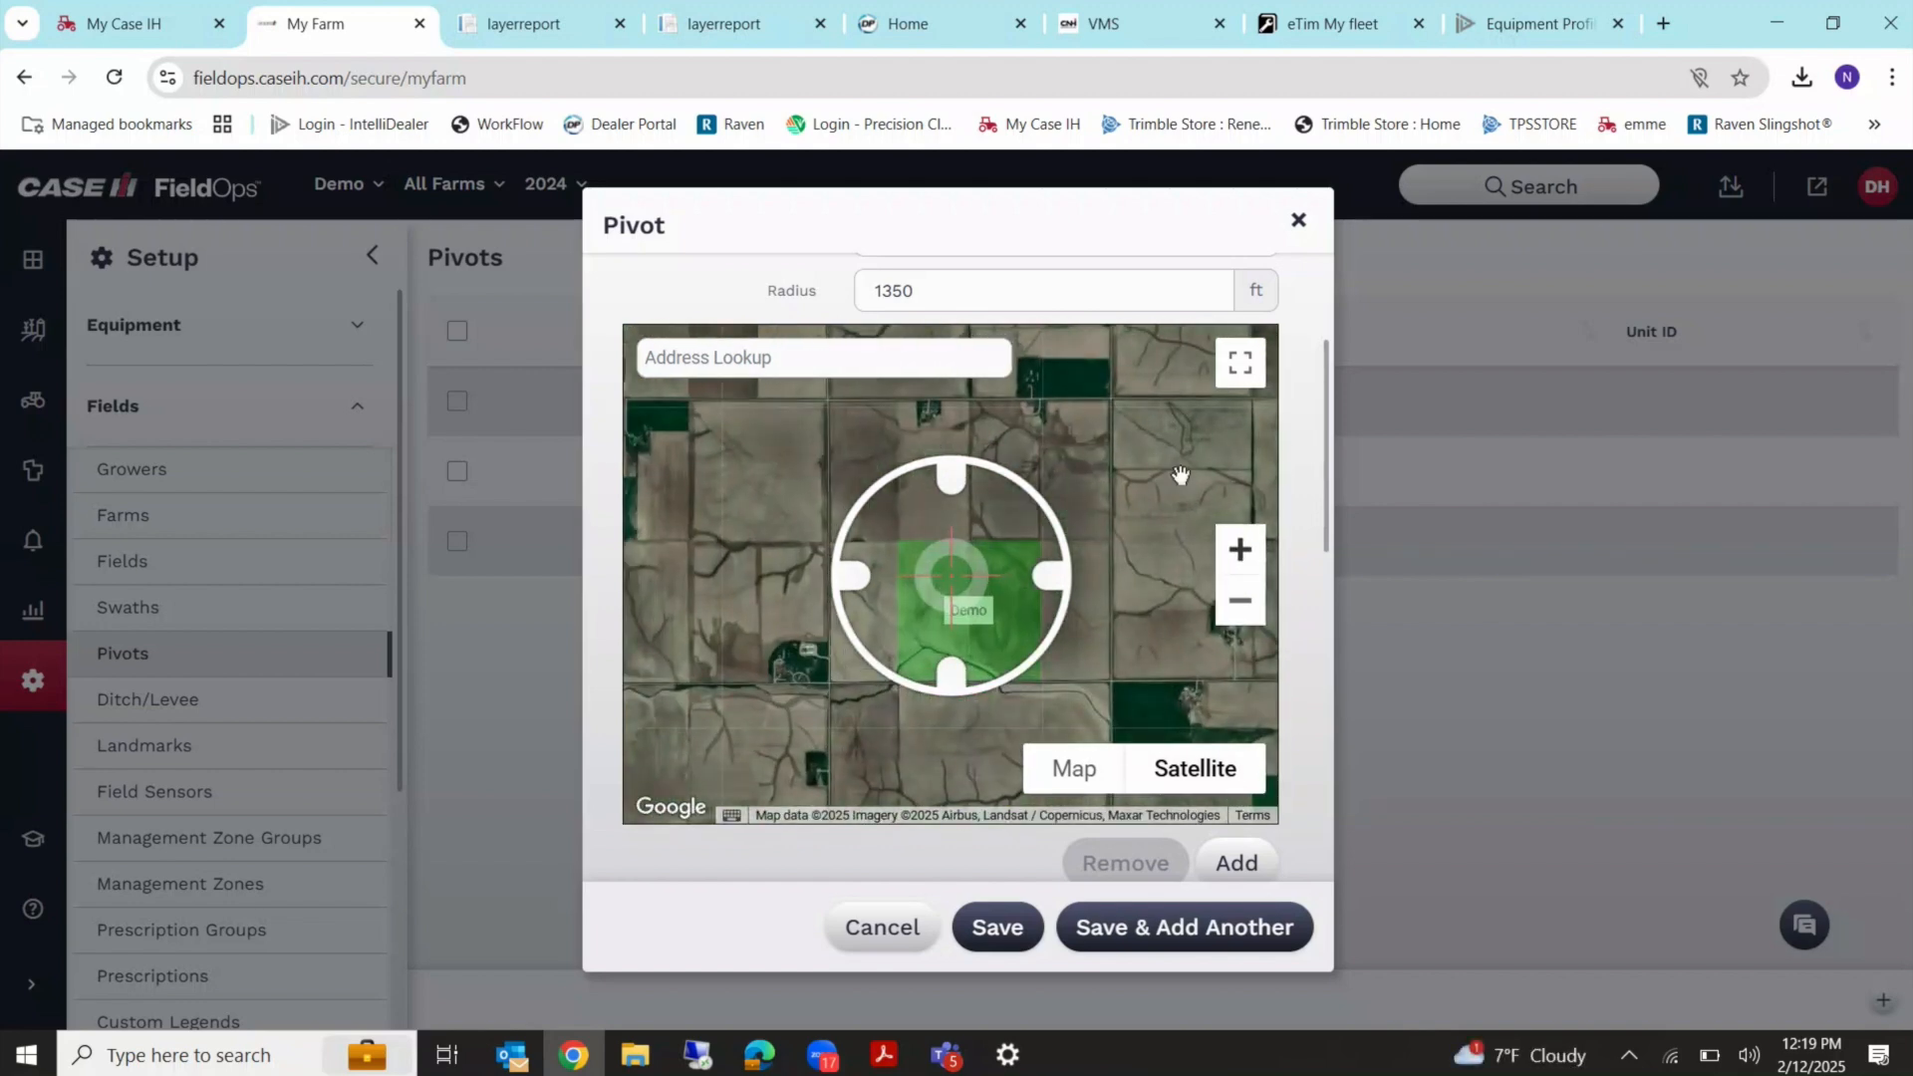
Center the map crosshair precisely on the irrigation pivot point in the middle of the Demo field.
{"action": "left_click", "coordinate": [1242, 361]}
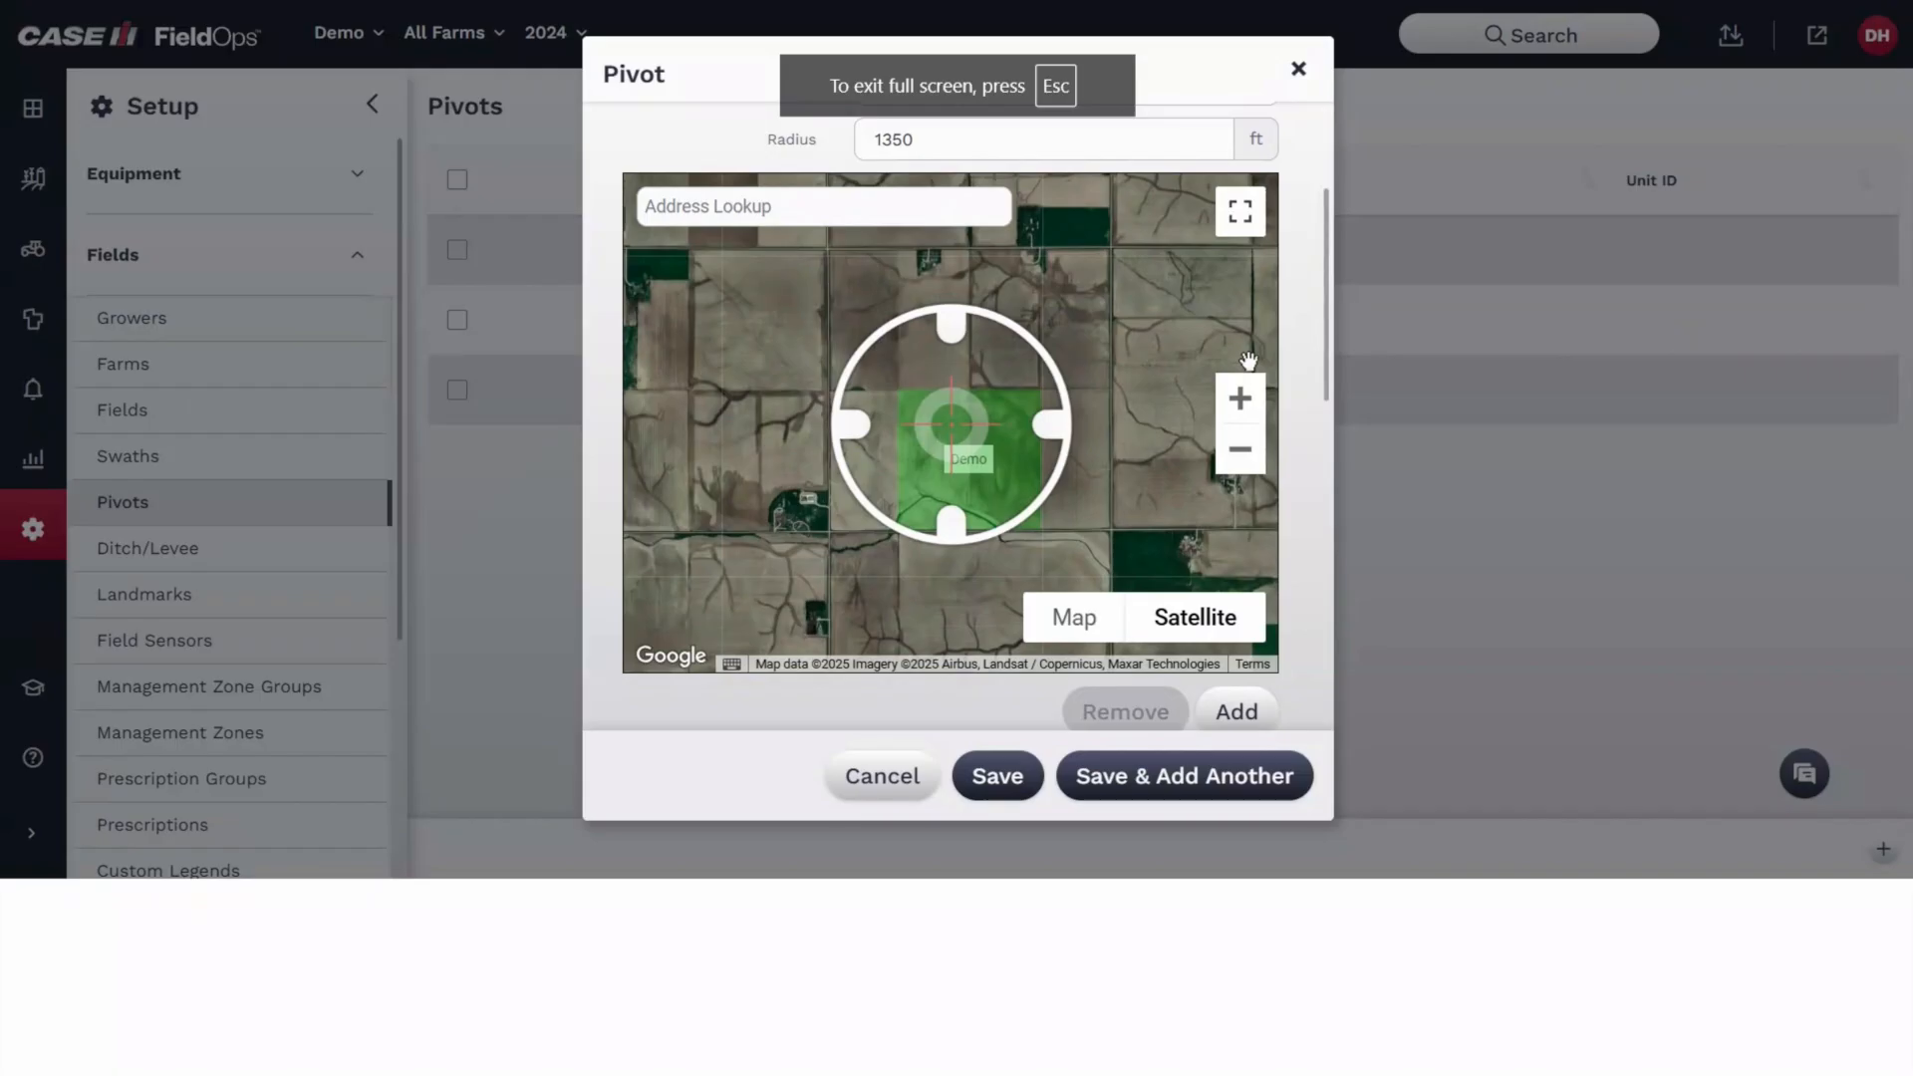
{"action": "scroll", "coordinate": [993, 564], "scroll_direction": "up", "scroll_amount": 5}
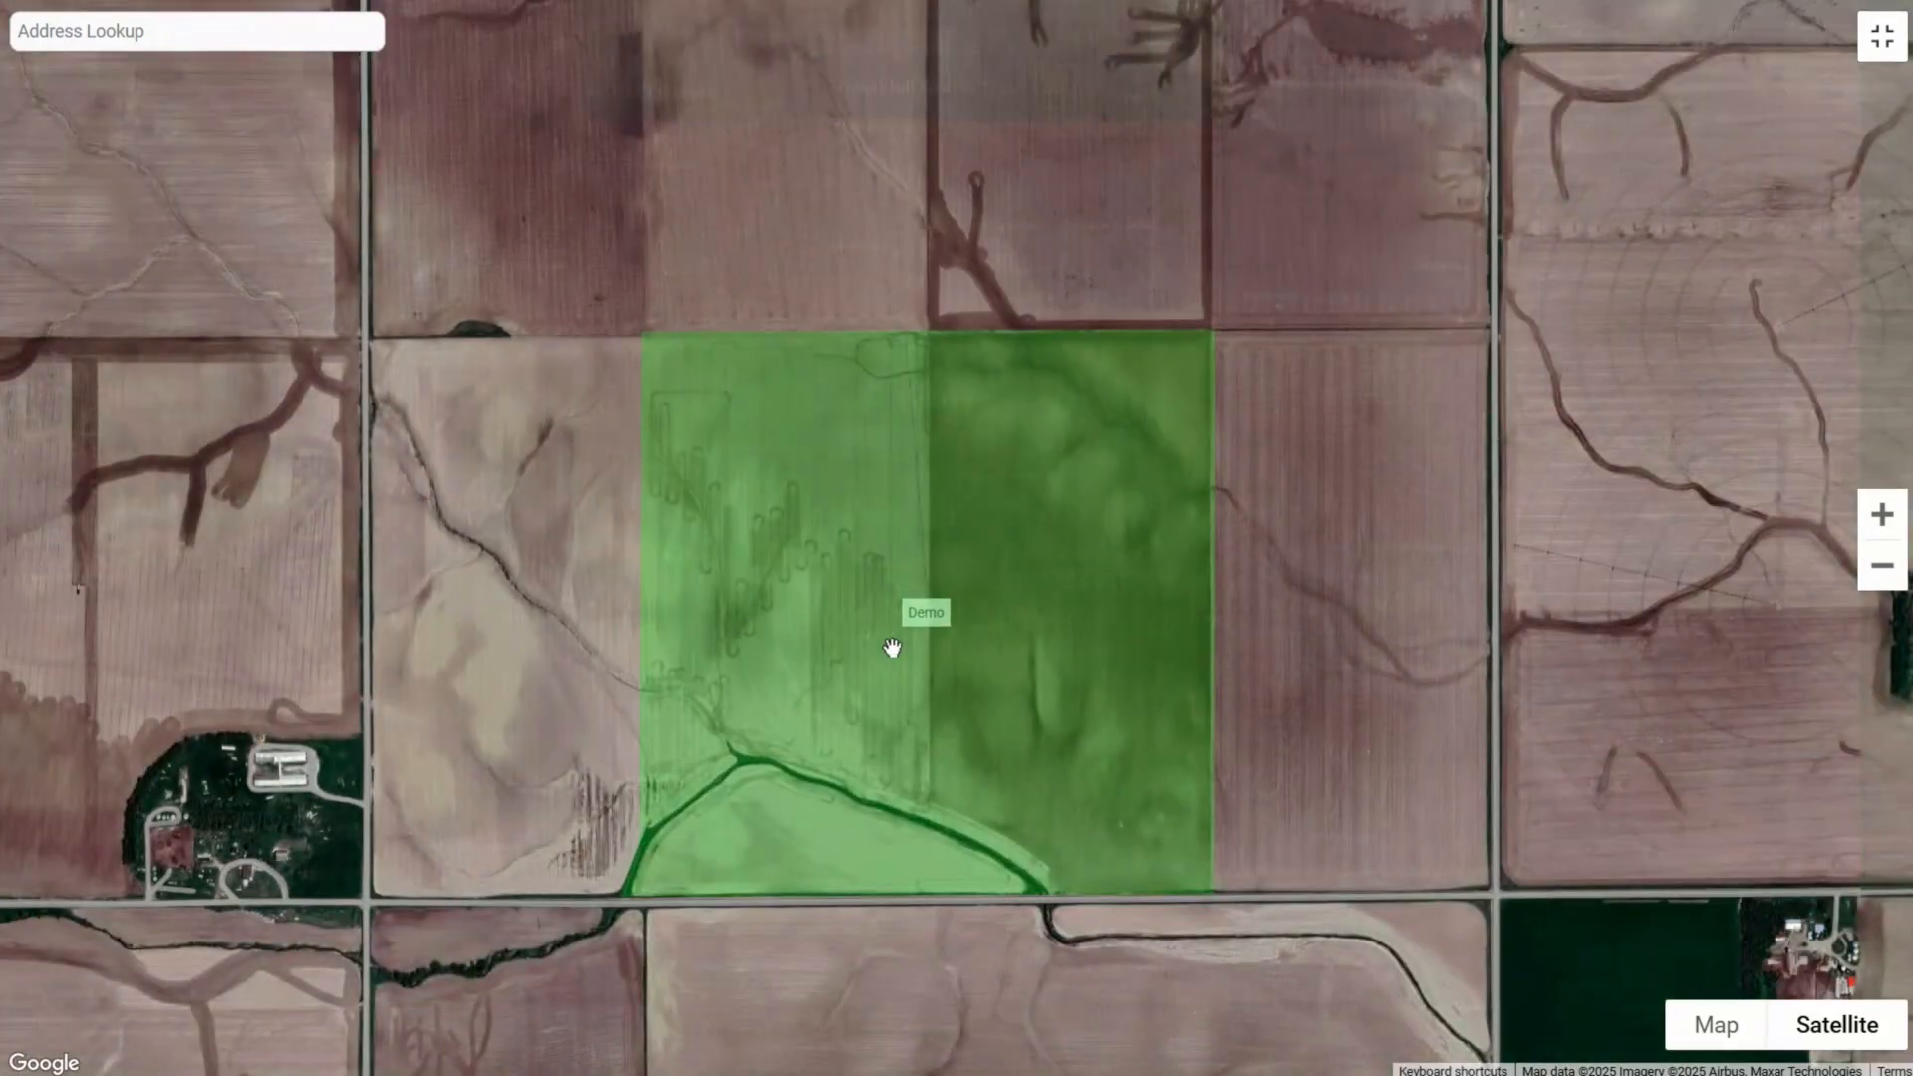
{"action": "scroll", "coordinate": [893, 648], "scroll_direction": "up", "scroll_amount": 2}
{"action": "scroll", "coordinate": [973, 629], "scroll_direction": "up", "scroll_amount": 2}
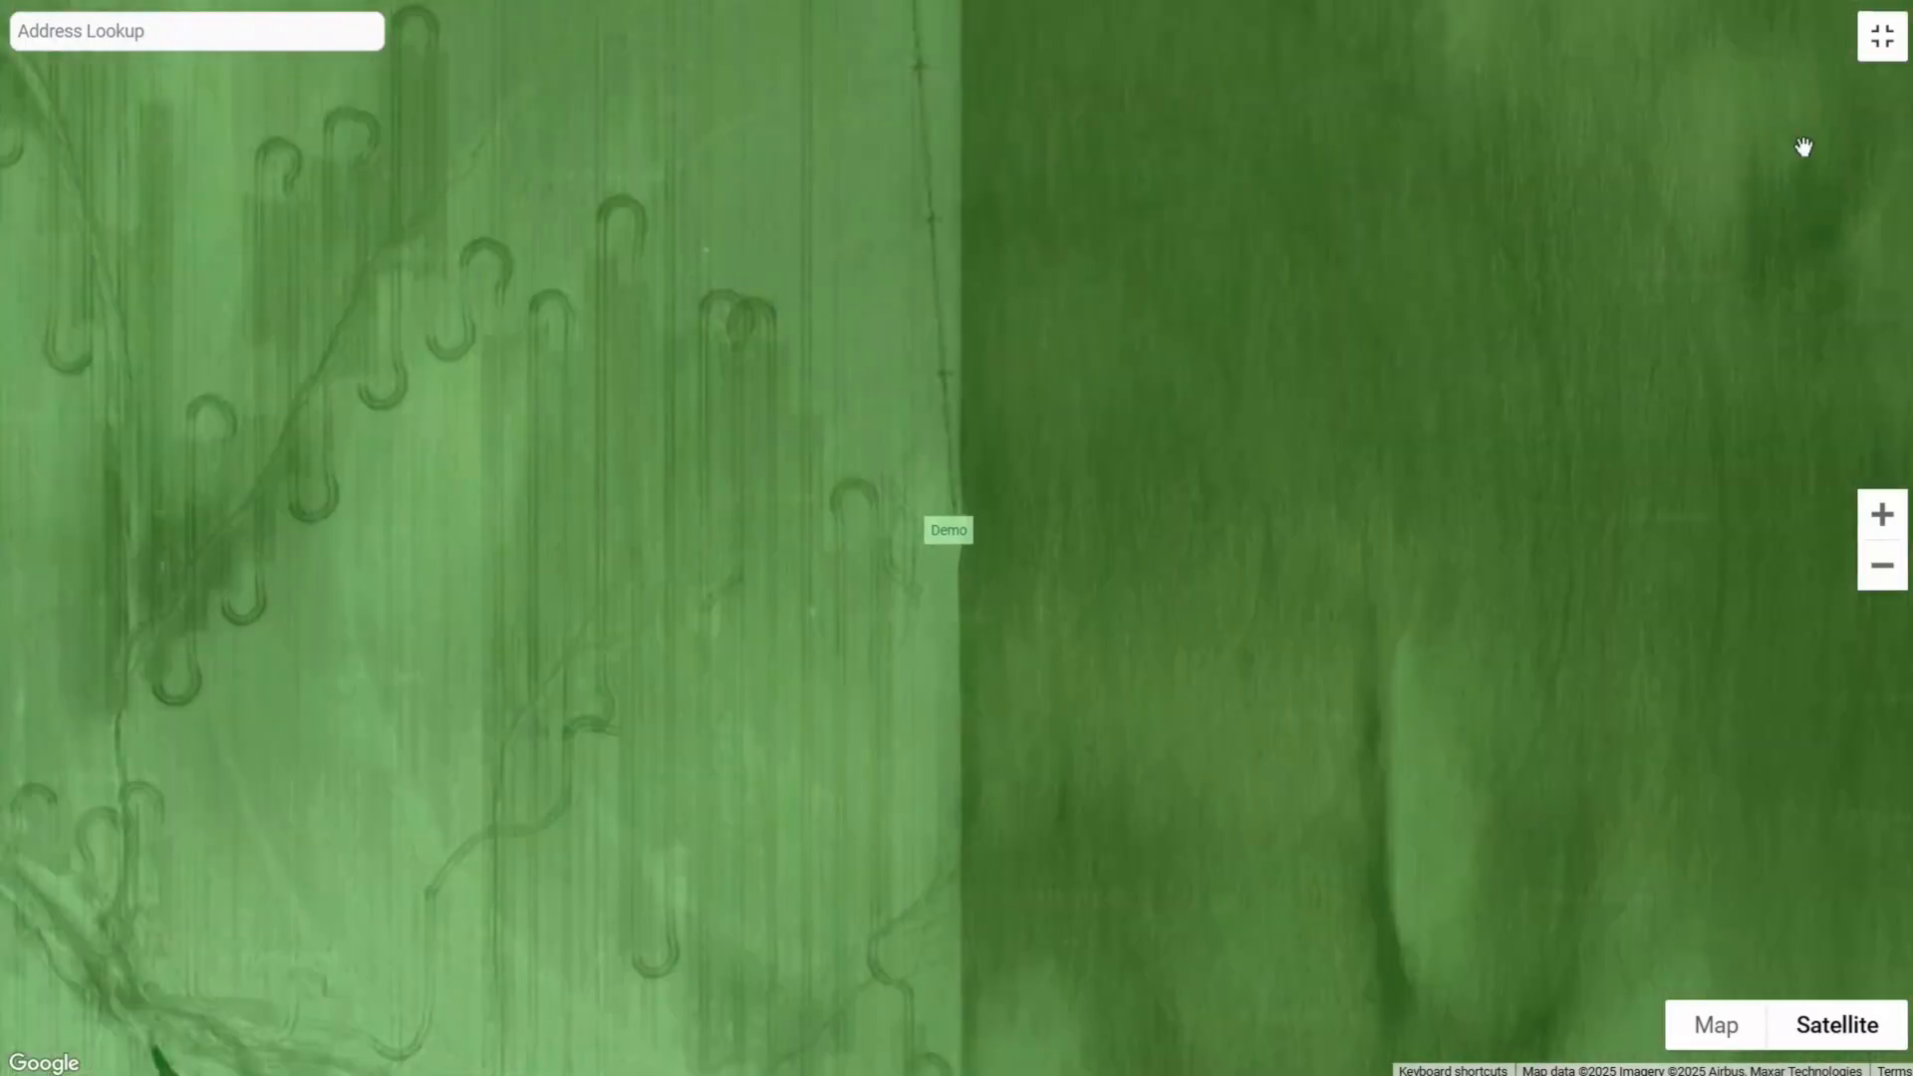
{"action": "left_click", "coordinate": [1878, 58]}
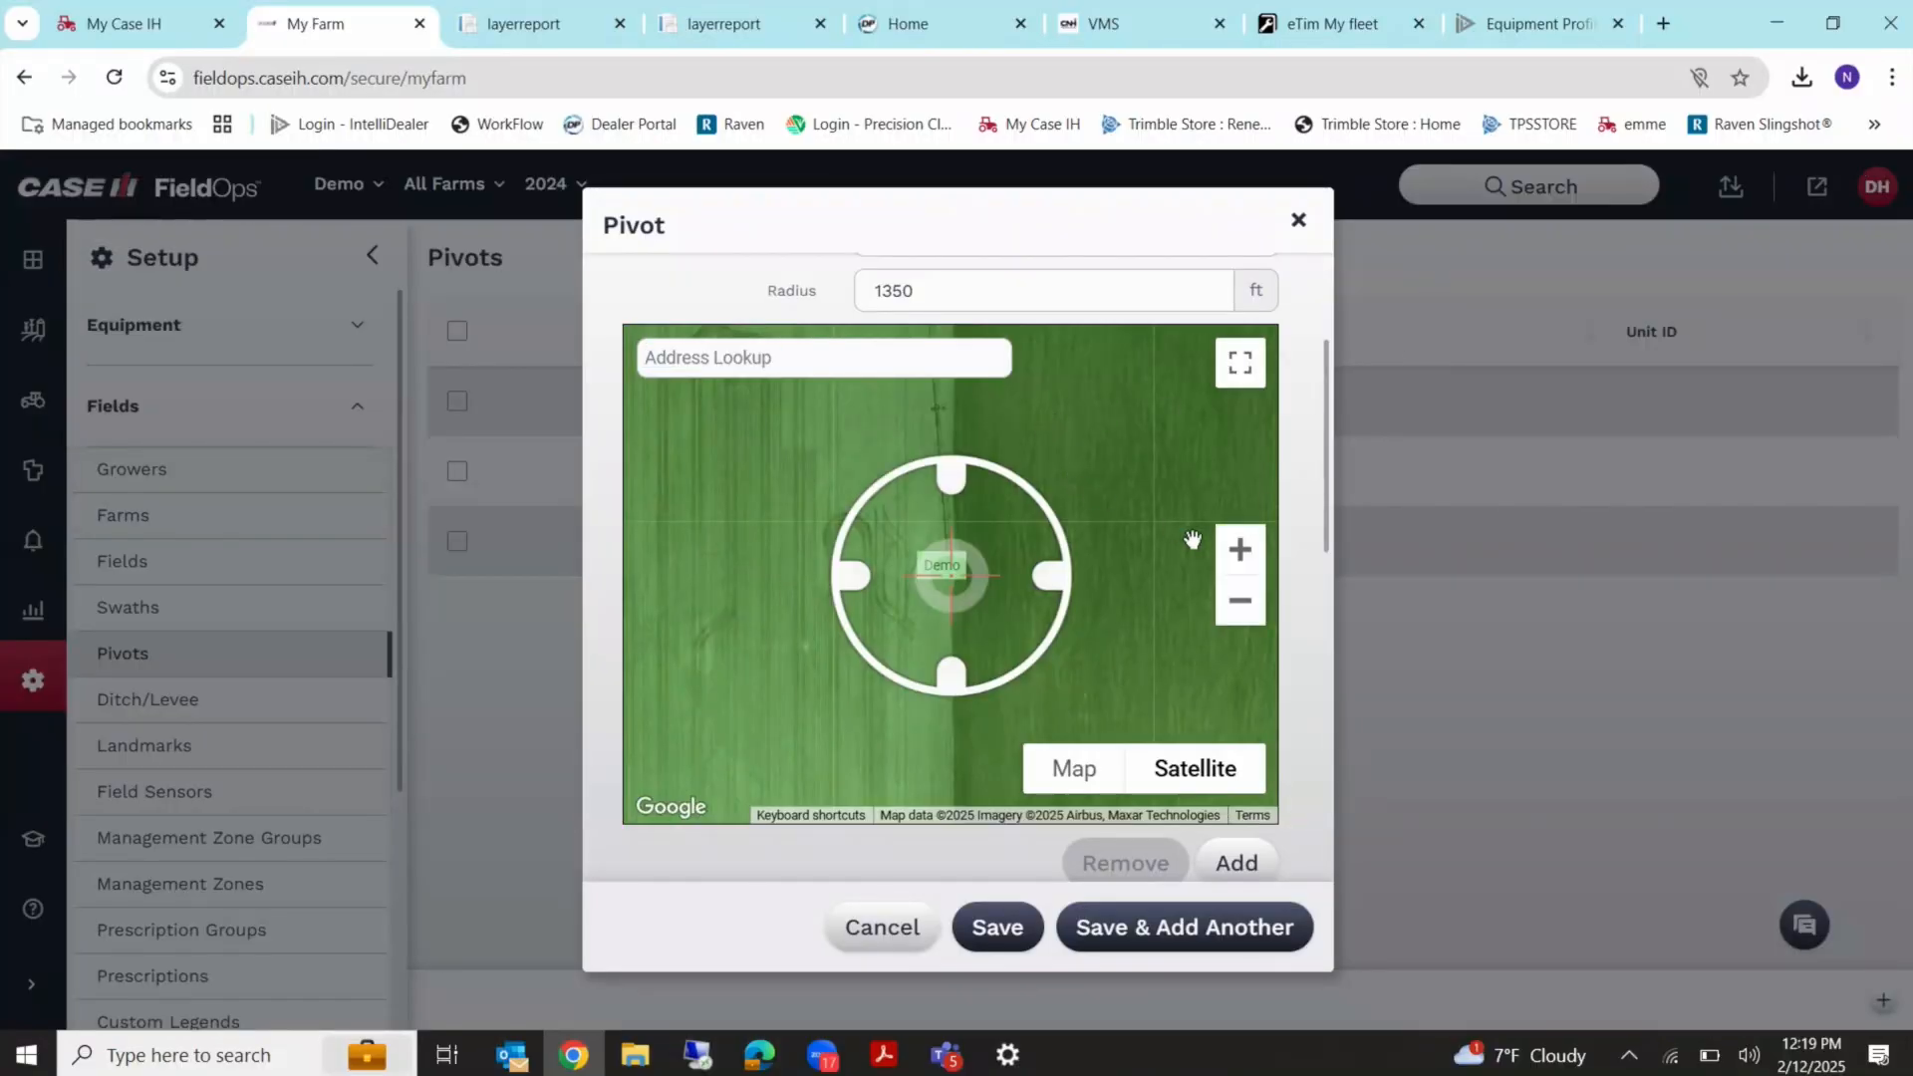
{"action": "left_click", "coordinate": [1240, 551]}
{"action": "left_click", "coordinate": [1243, 556]}
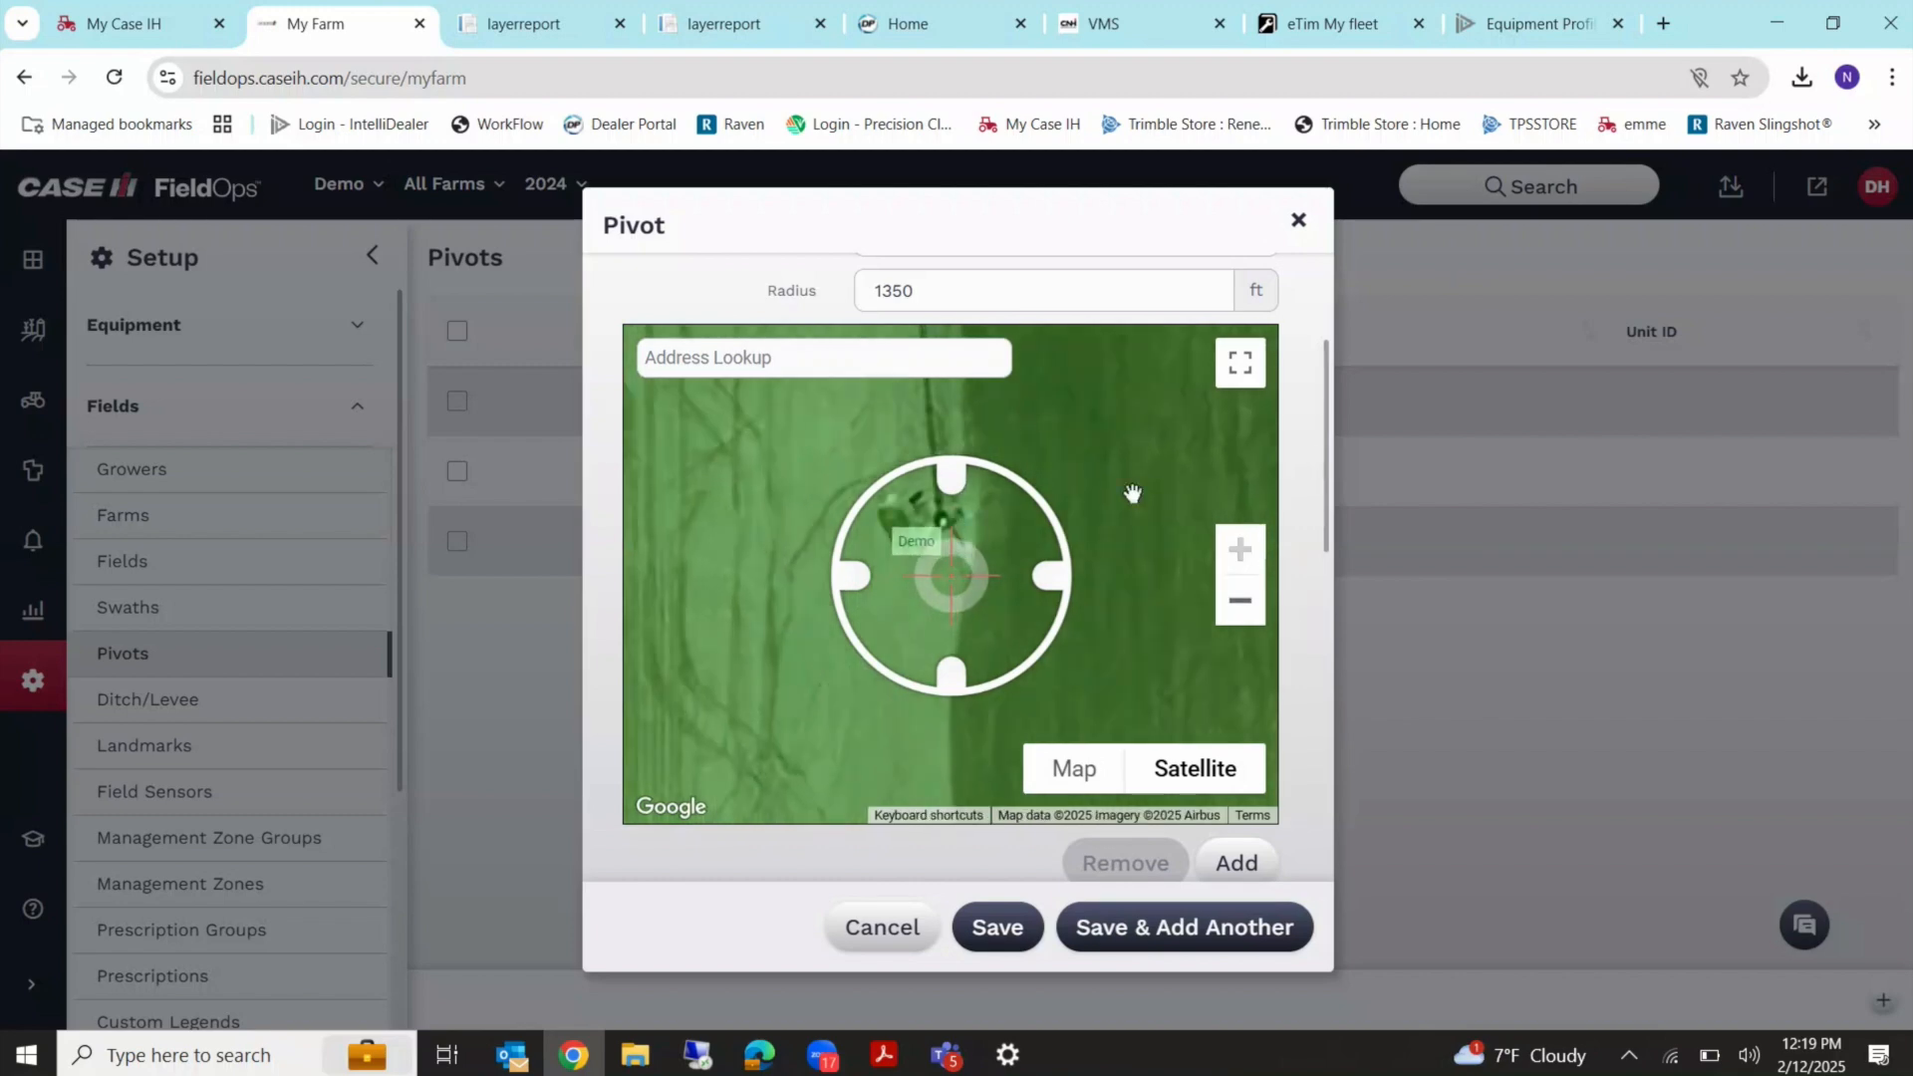
{"action": "left_click_drag", "start_coordinate": [1132, 520], "coordinate": [1124, 543]}
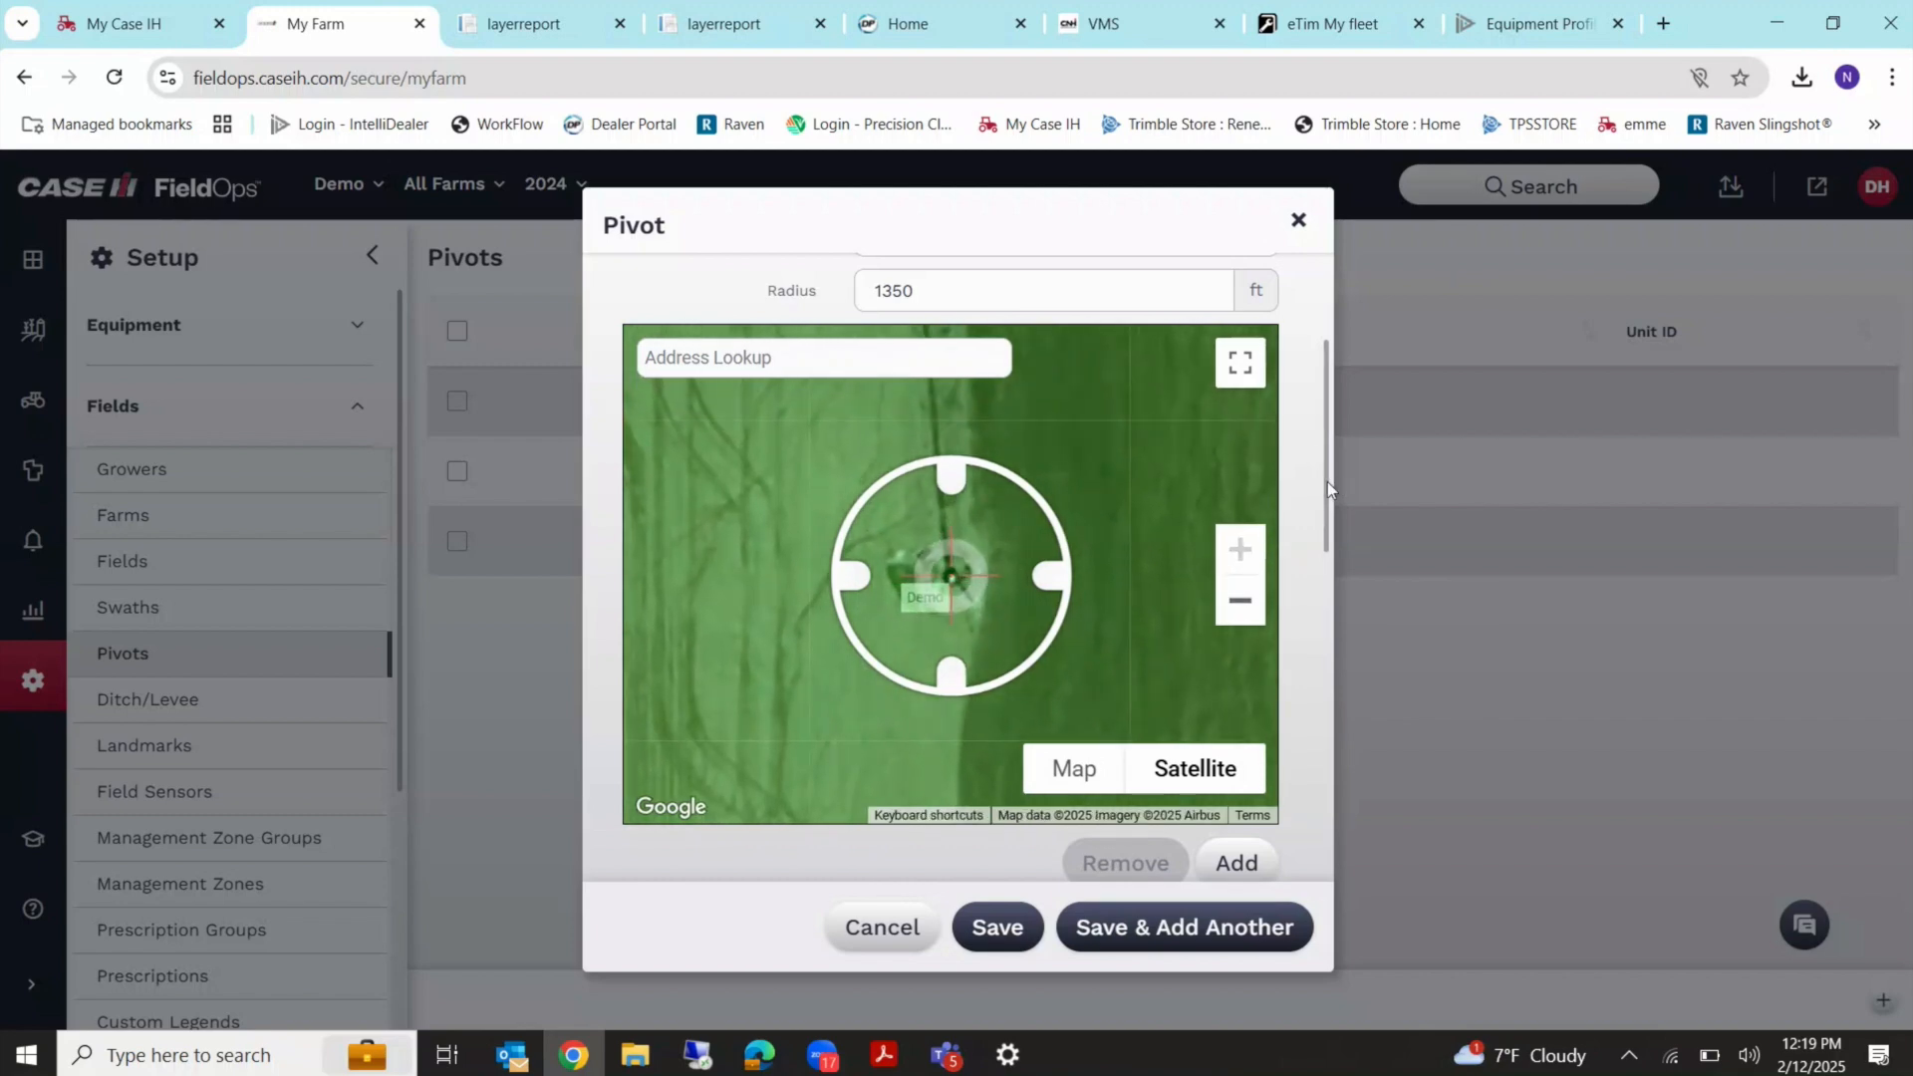
Set the start angle to 0 and the stop angle to 360, and save the pivot with its center marker added at the crosshair.
{"action": "scroll", "coordinate": [1327, 482], "scroll_direction": "down", "scroll_amount": 3}
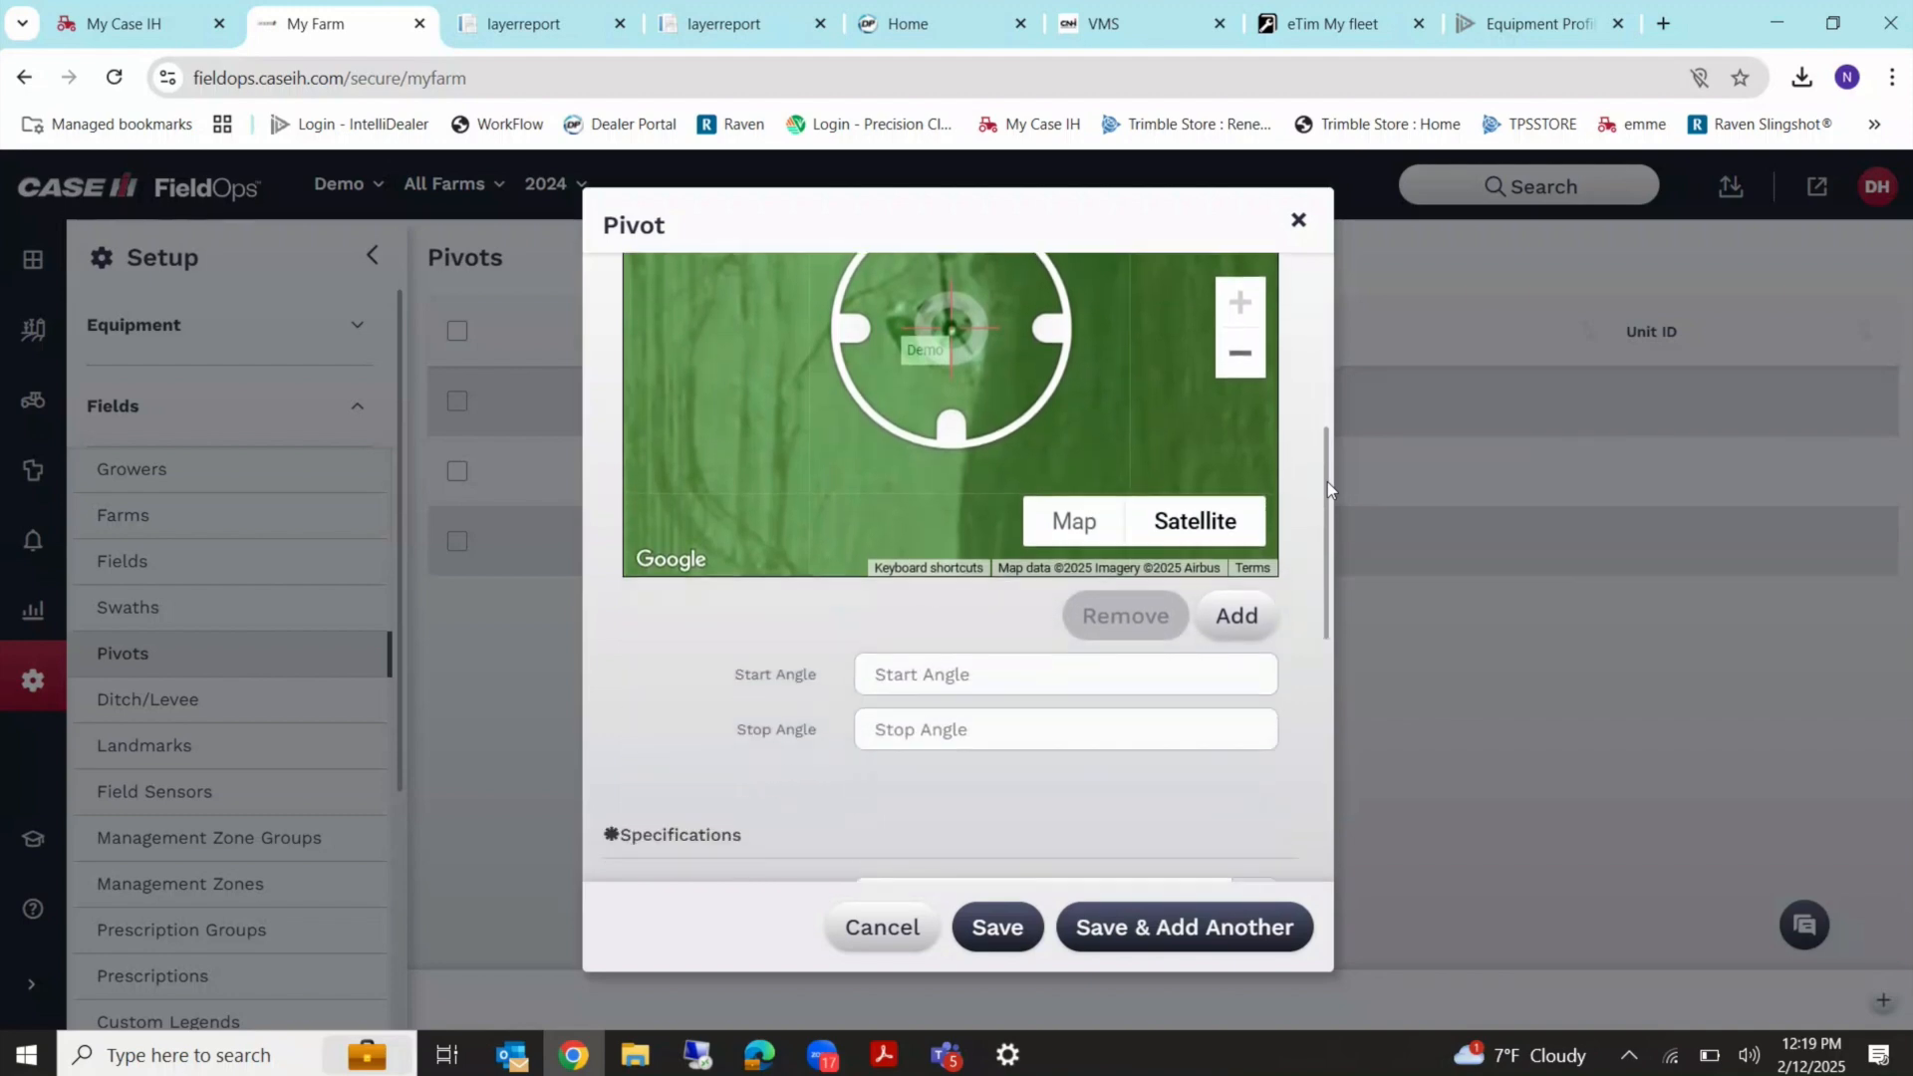
{"action": "left_click", "coordinate": [1016, 664]}
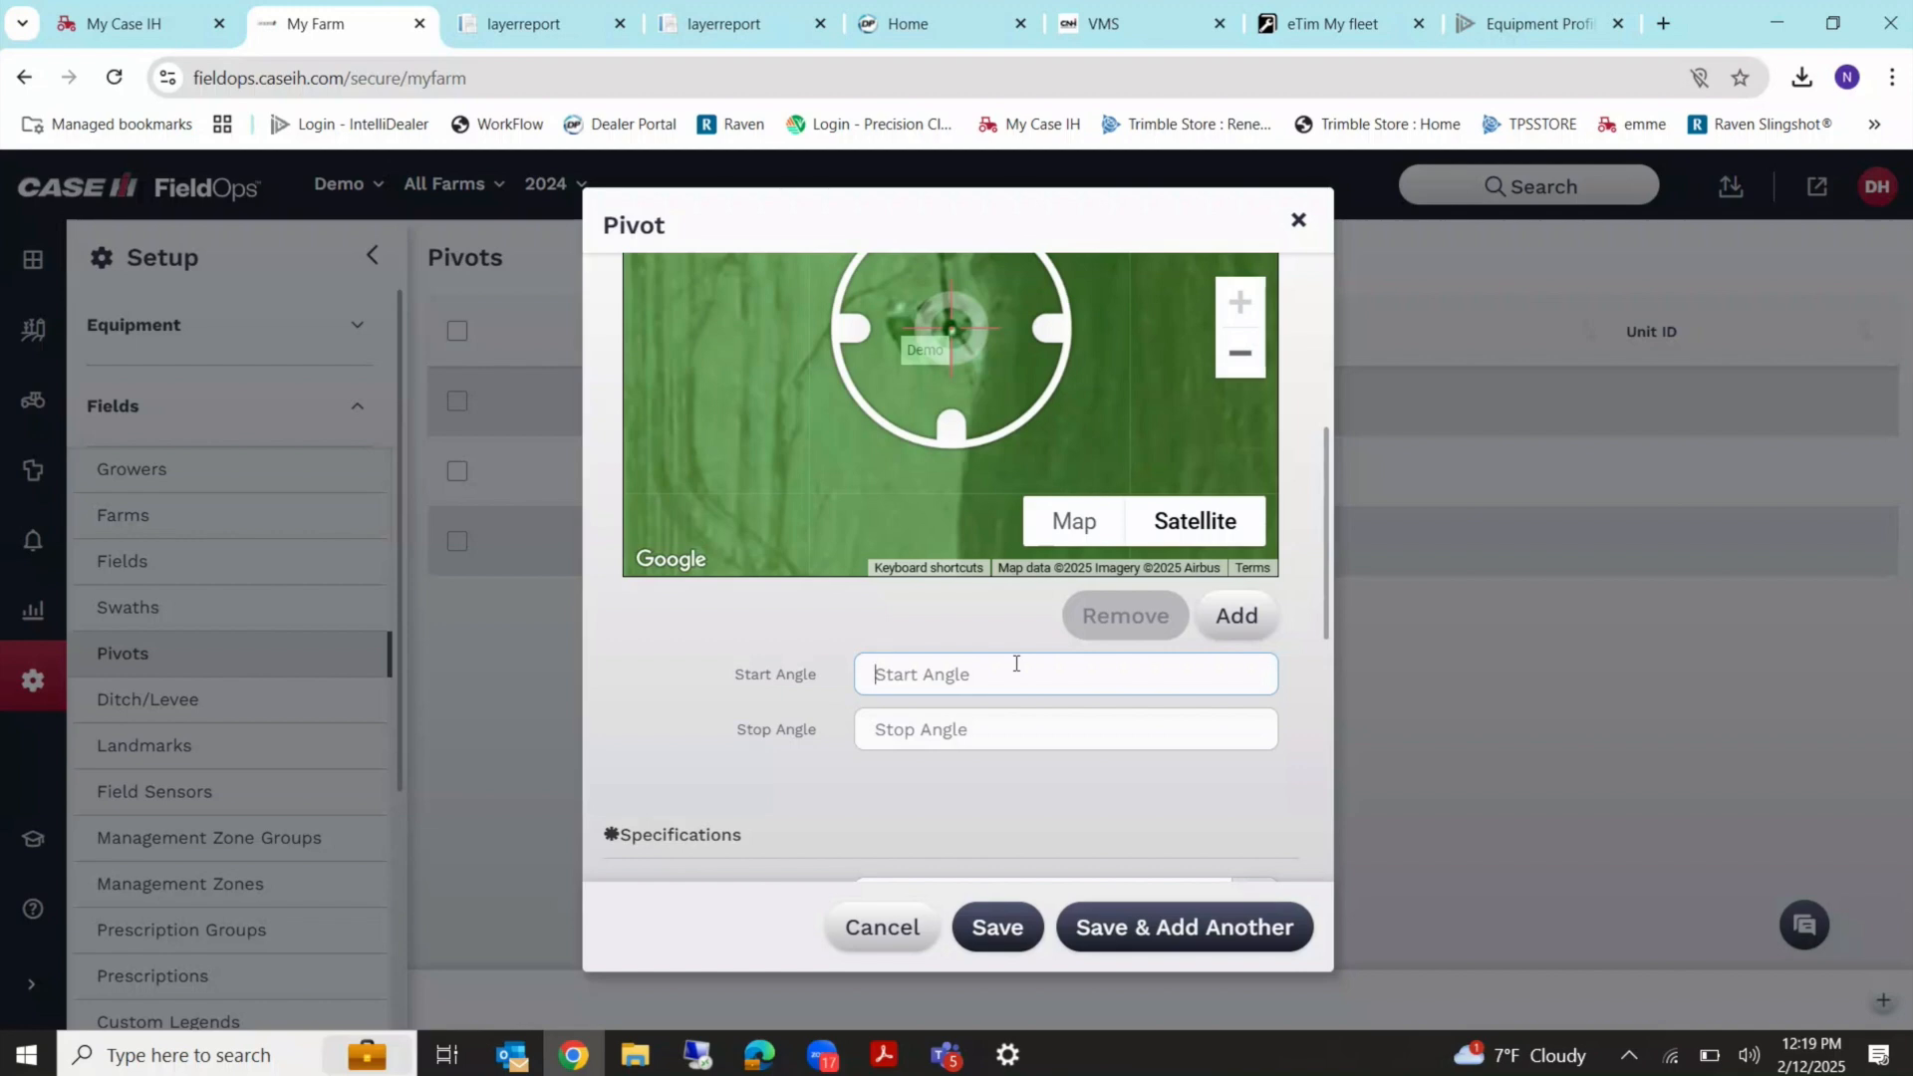
{"action": "type", "text": "0"}
{"action": "left_click", "coordinate": [1005, 729]}
{"action": "type", "text": "3"}
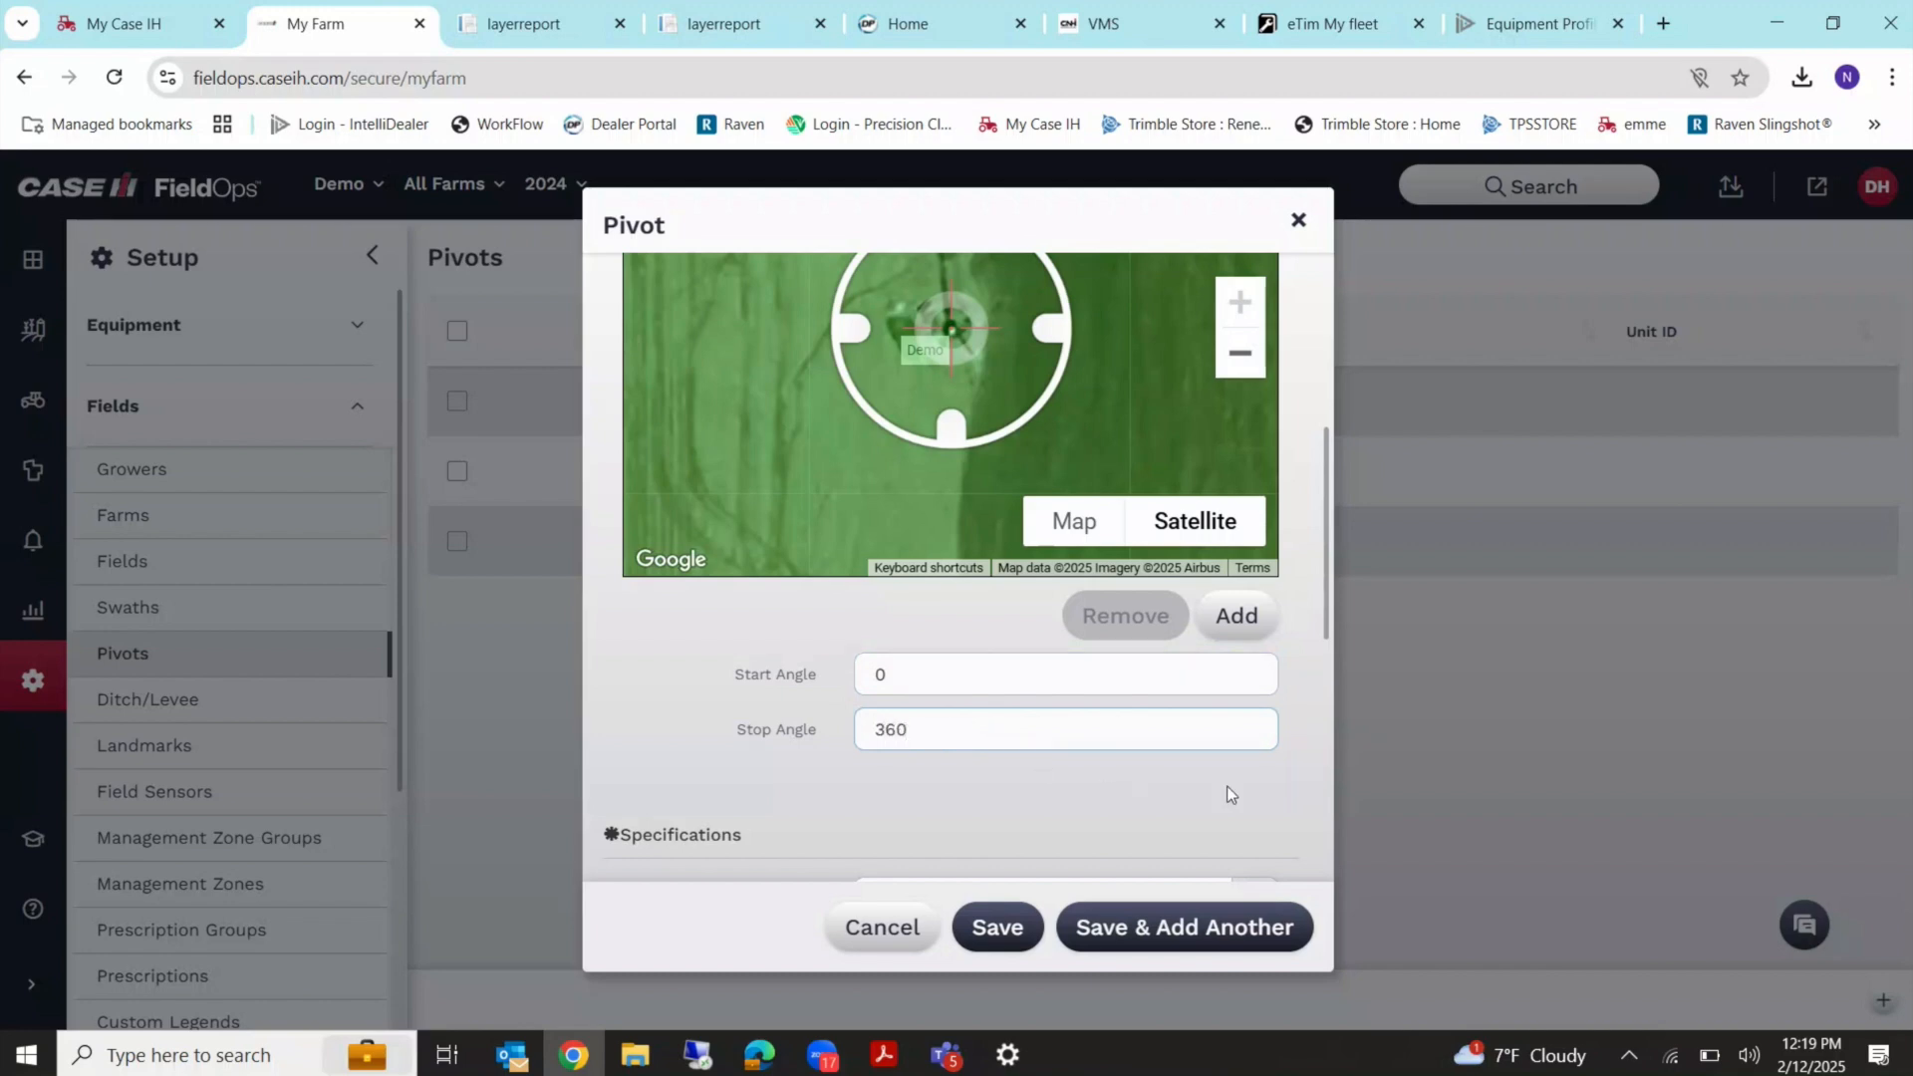
{"action": "left_click", "coordinate": [1240, 616]}
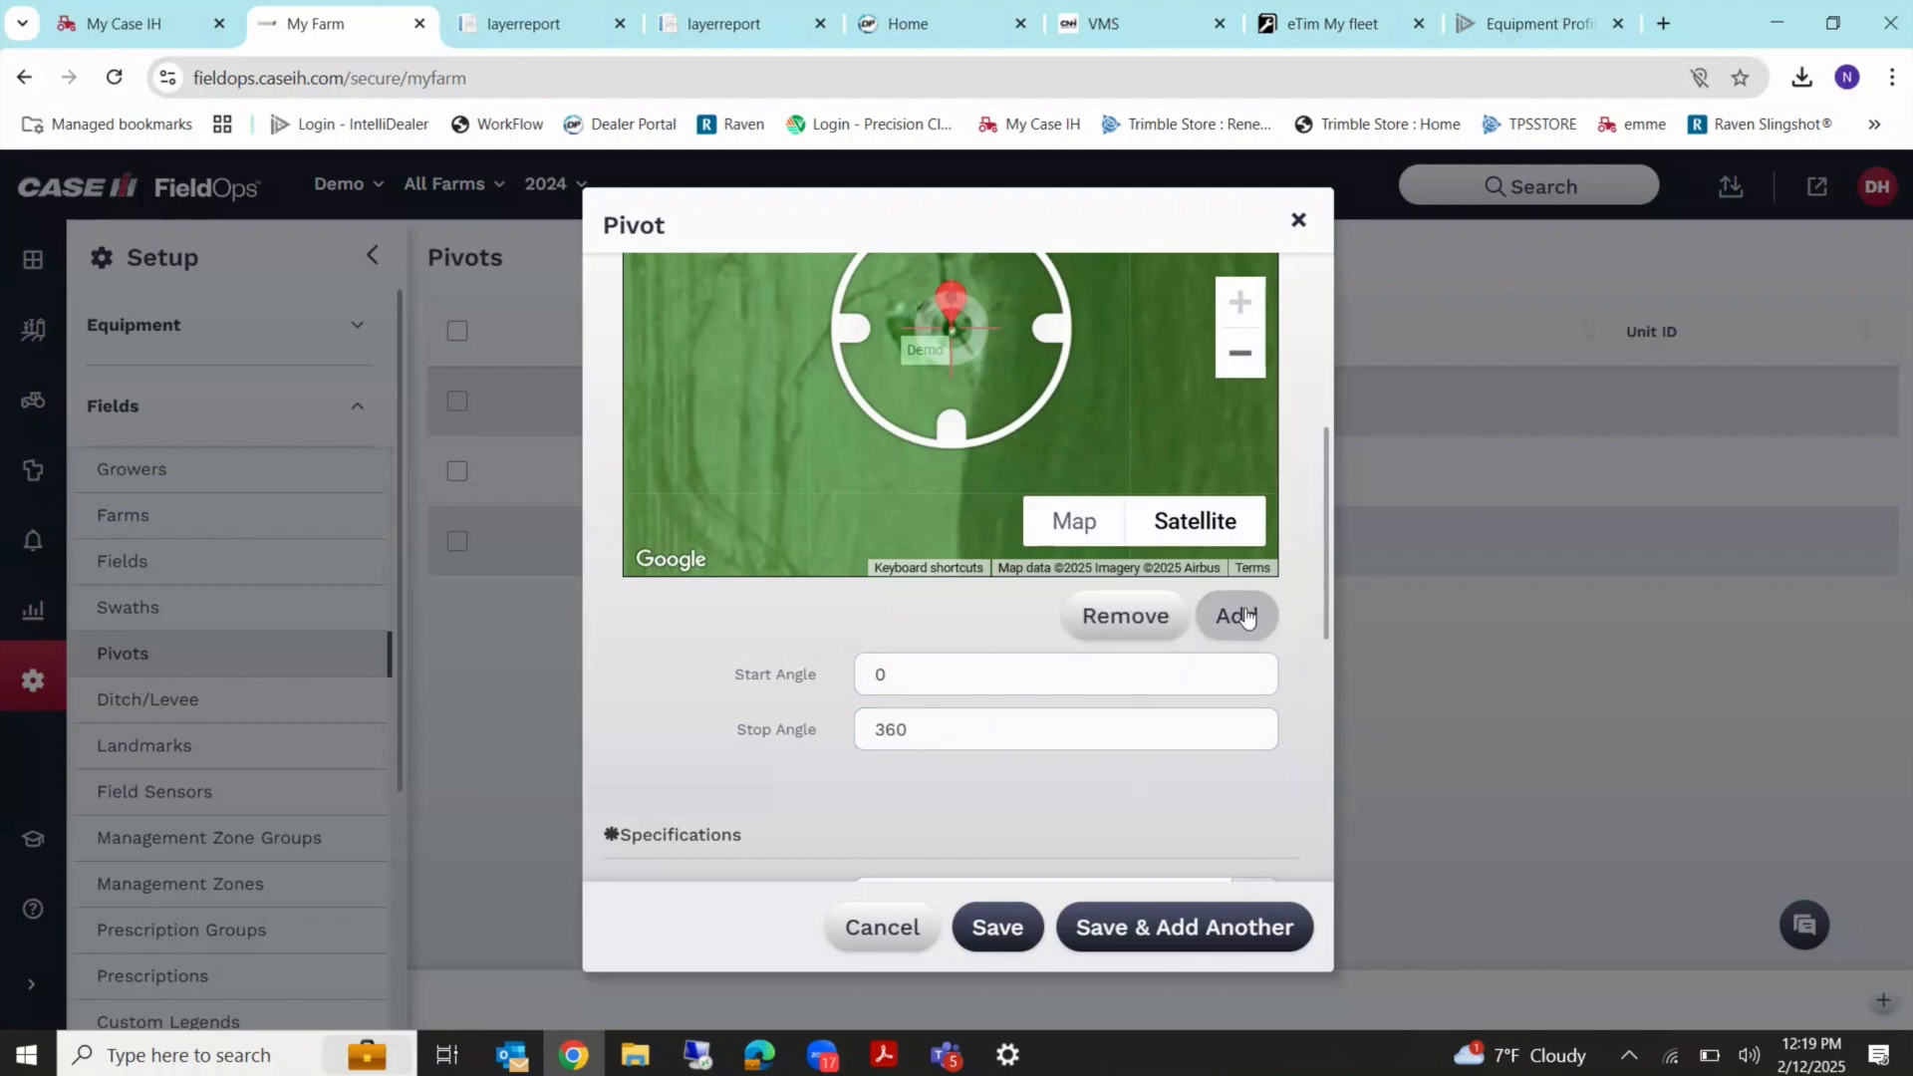
{"action": "left_click", "coordinate": [997, 927]}
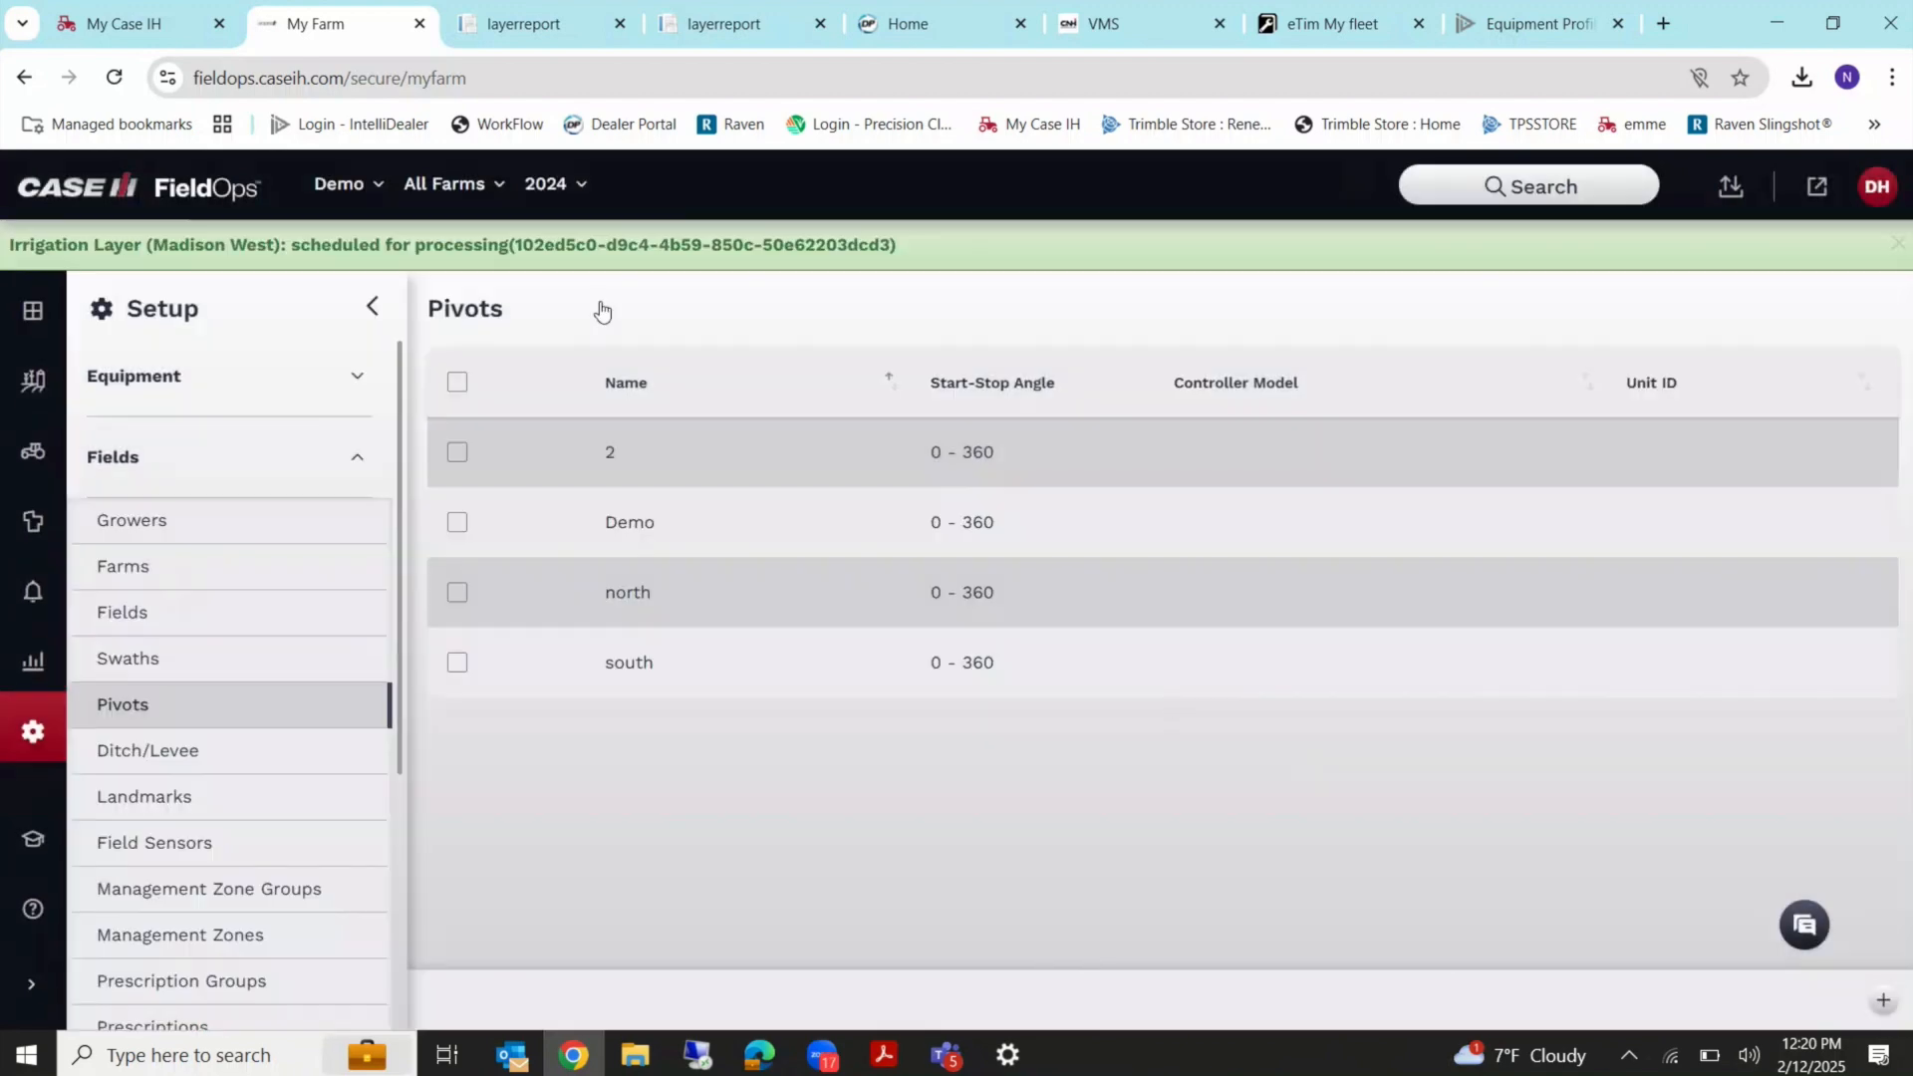
Examine the Demo pivot's coverage on the home map and view its details.
{"action": "left_click", "coordinate": [34, 310]}
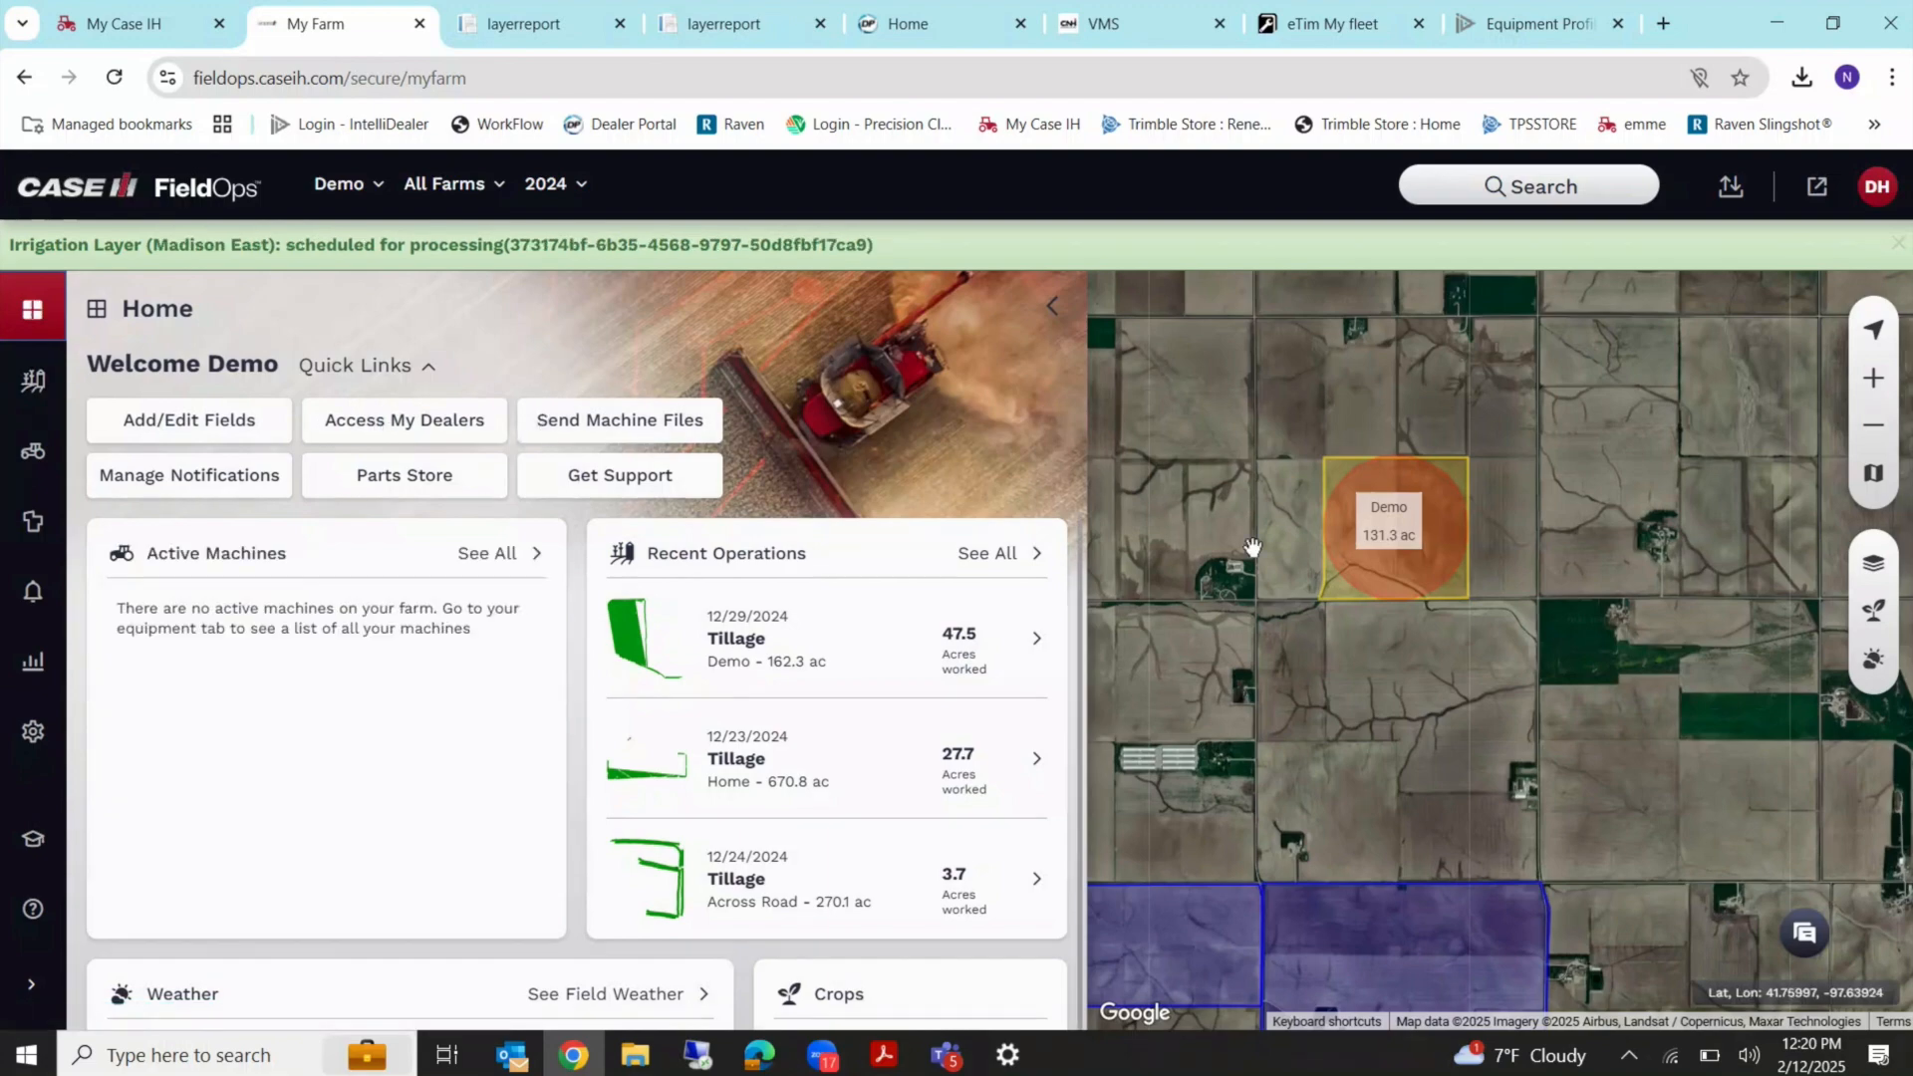
{"action": "scroll", "coordinate": [1252, 547], "scroll_direction": "up", "scroll_amount": 1}
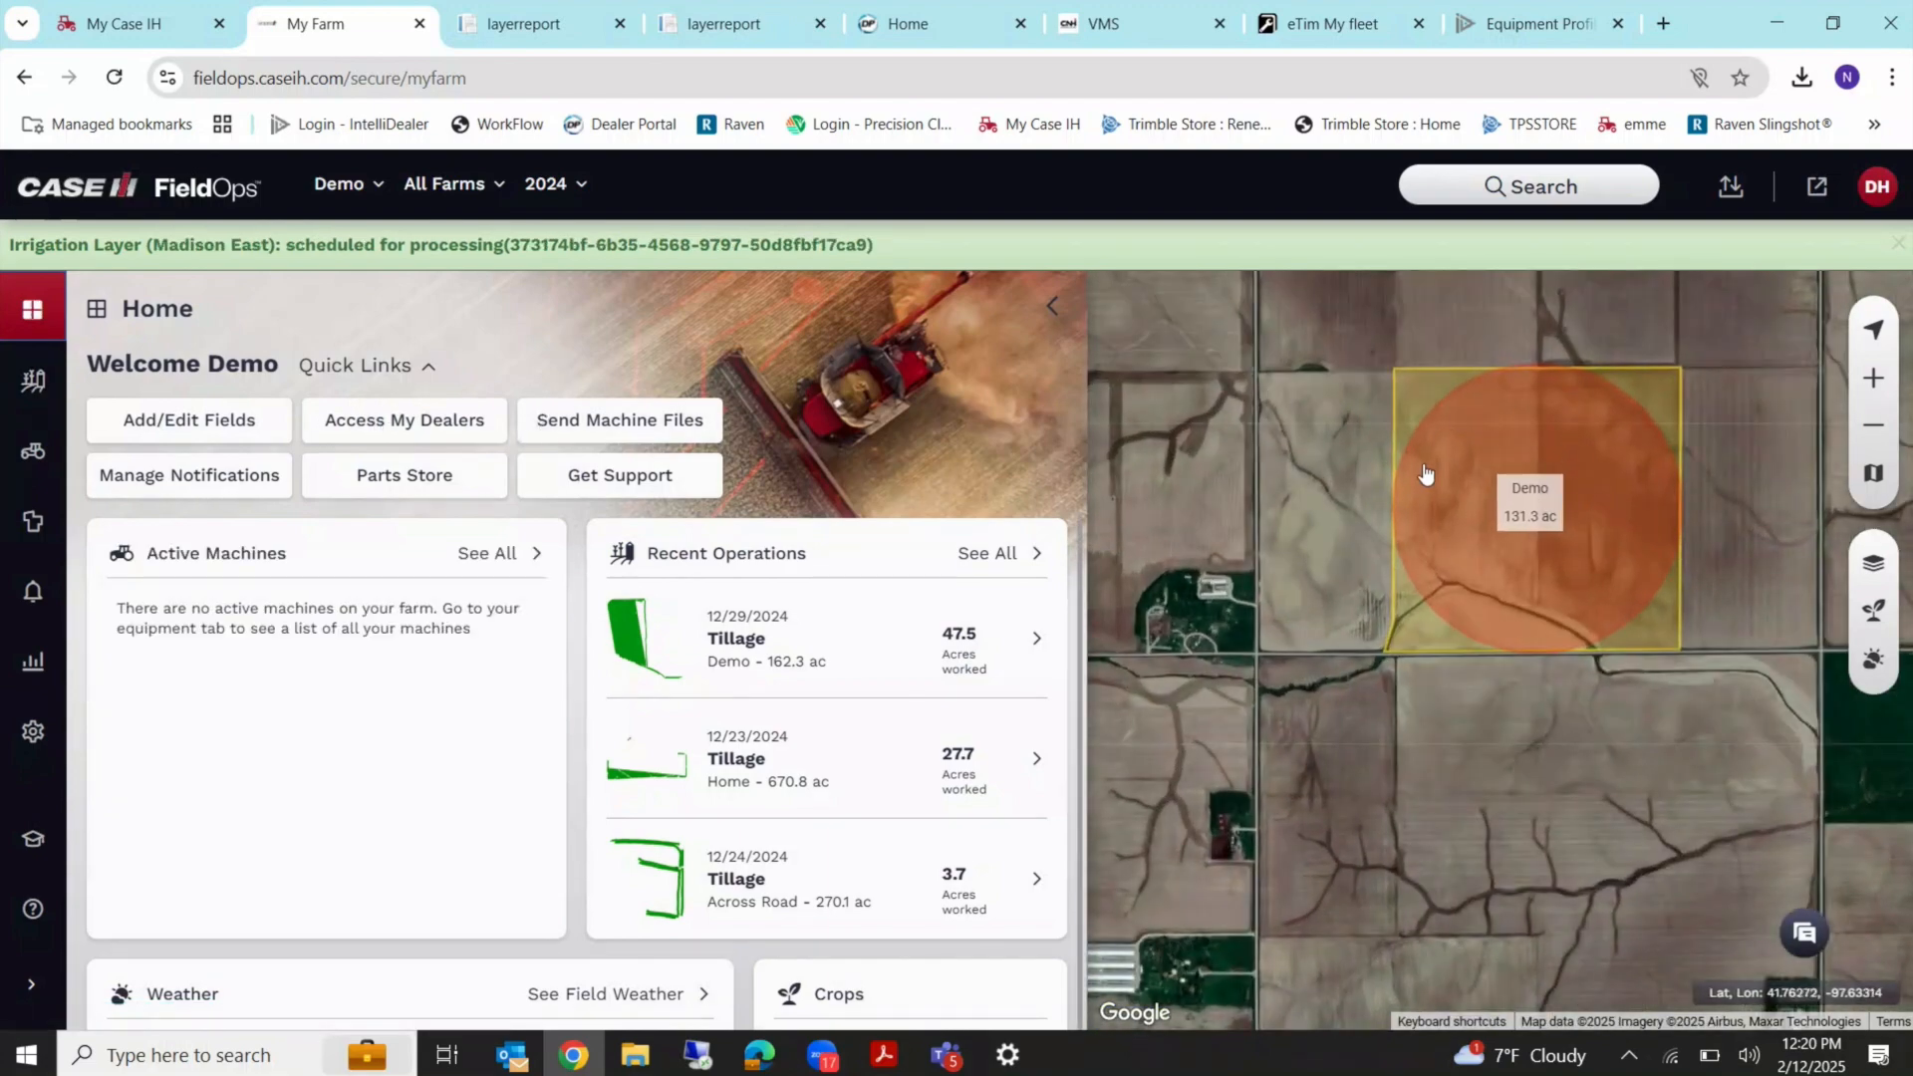
{"action": "scroll", "coordinate": [1584, 457], "scroll_direction": "up", "scroll_amount": 1}
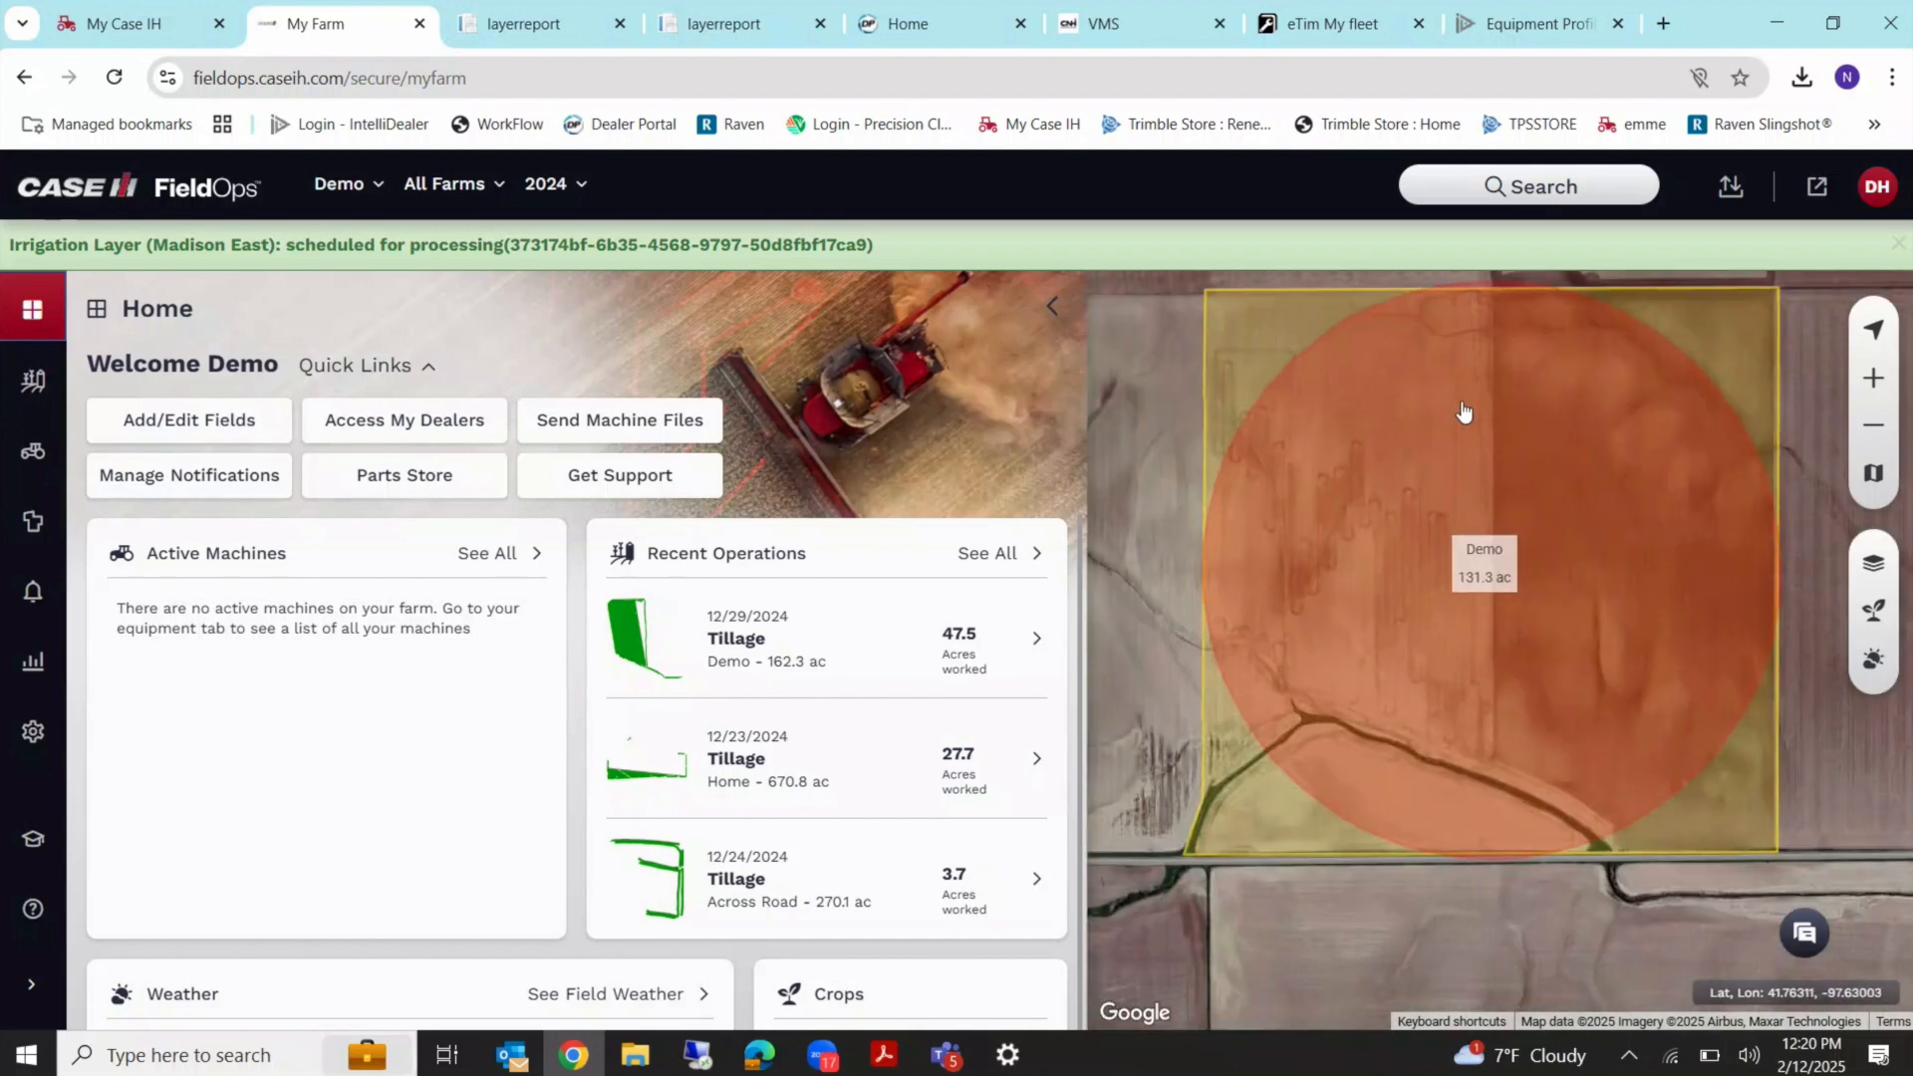
{"action": "left_click_drag", "start_coordinate": [1465, 414], "coordinate": [1473, 541]}
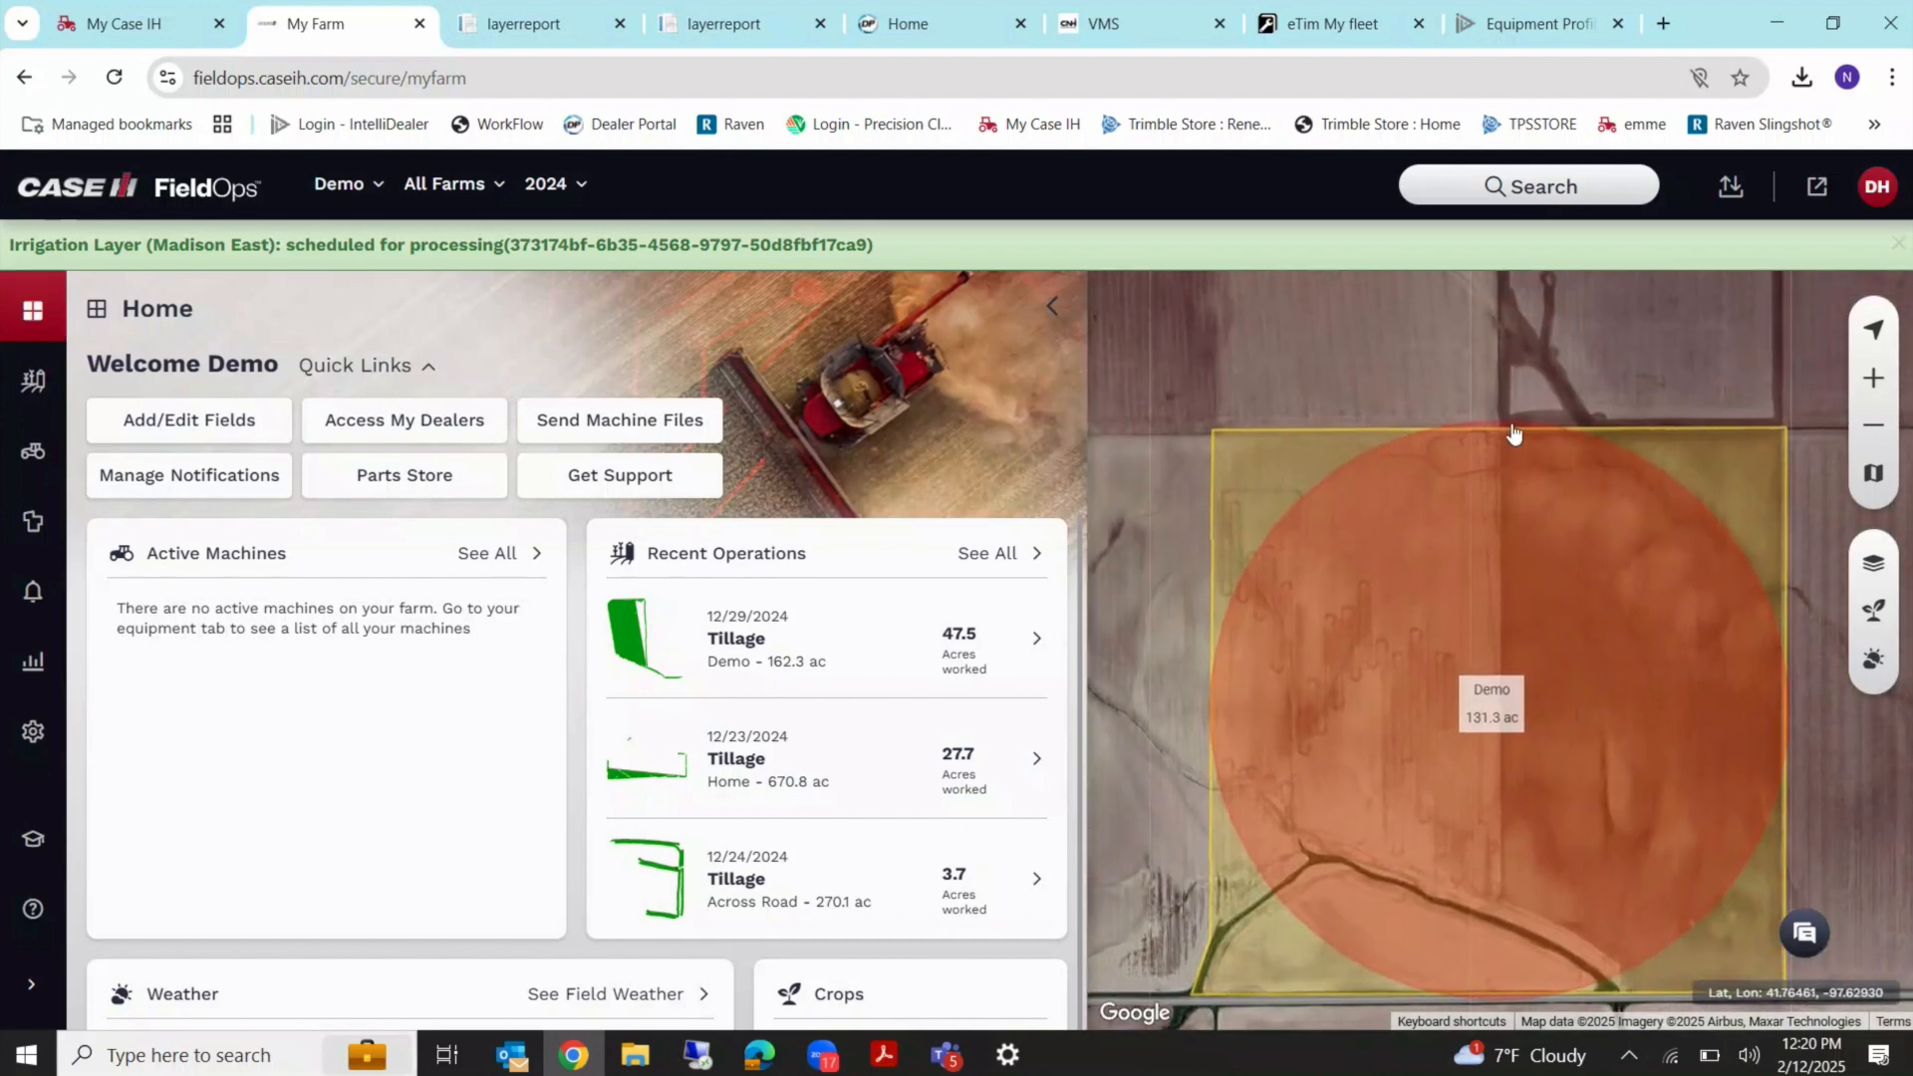
{"action": "left_click", "coordinate": [1513, 435]}
{"action": "left_click_drag", "start_coordinate": [1518, 368], "coordinate": [1406, 301]}
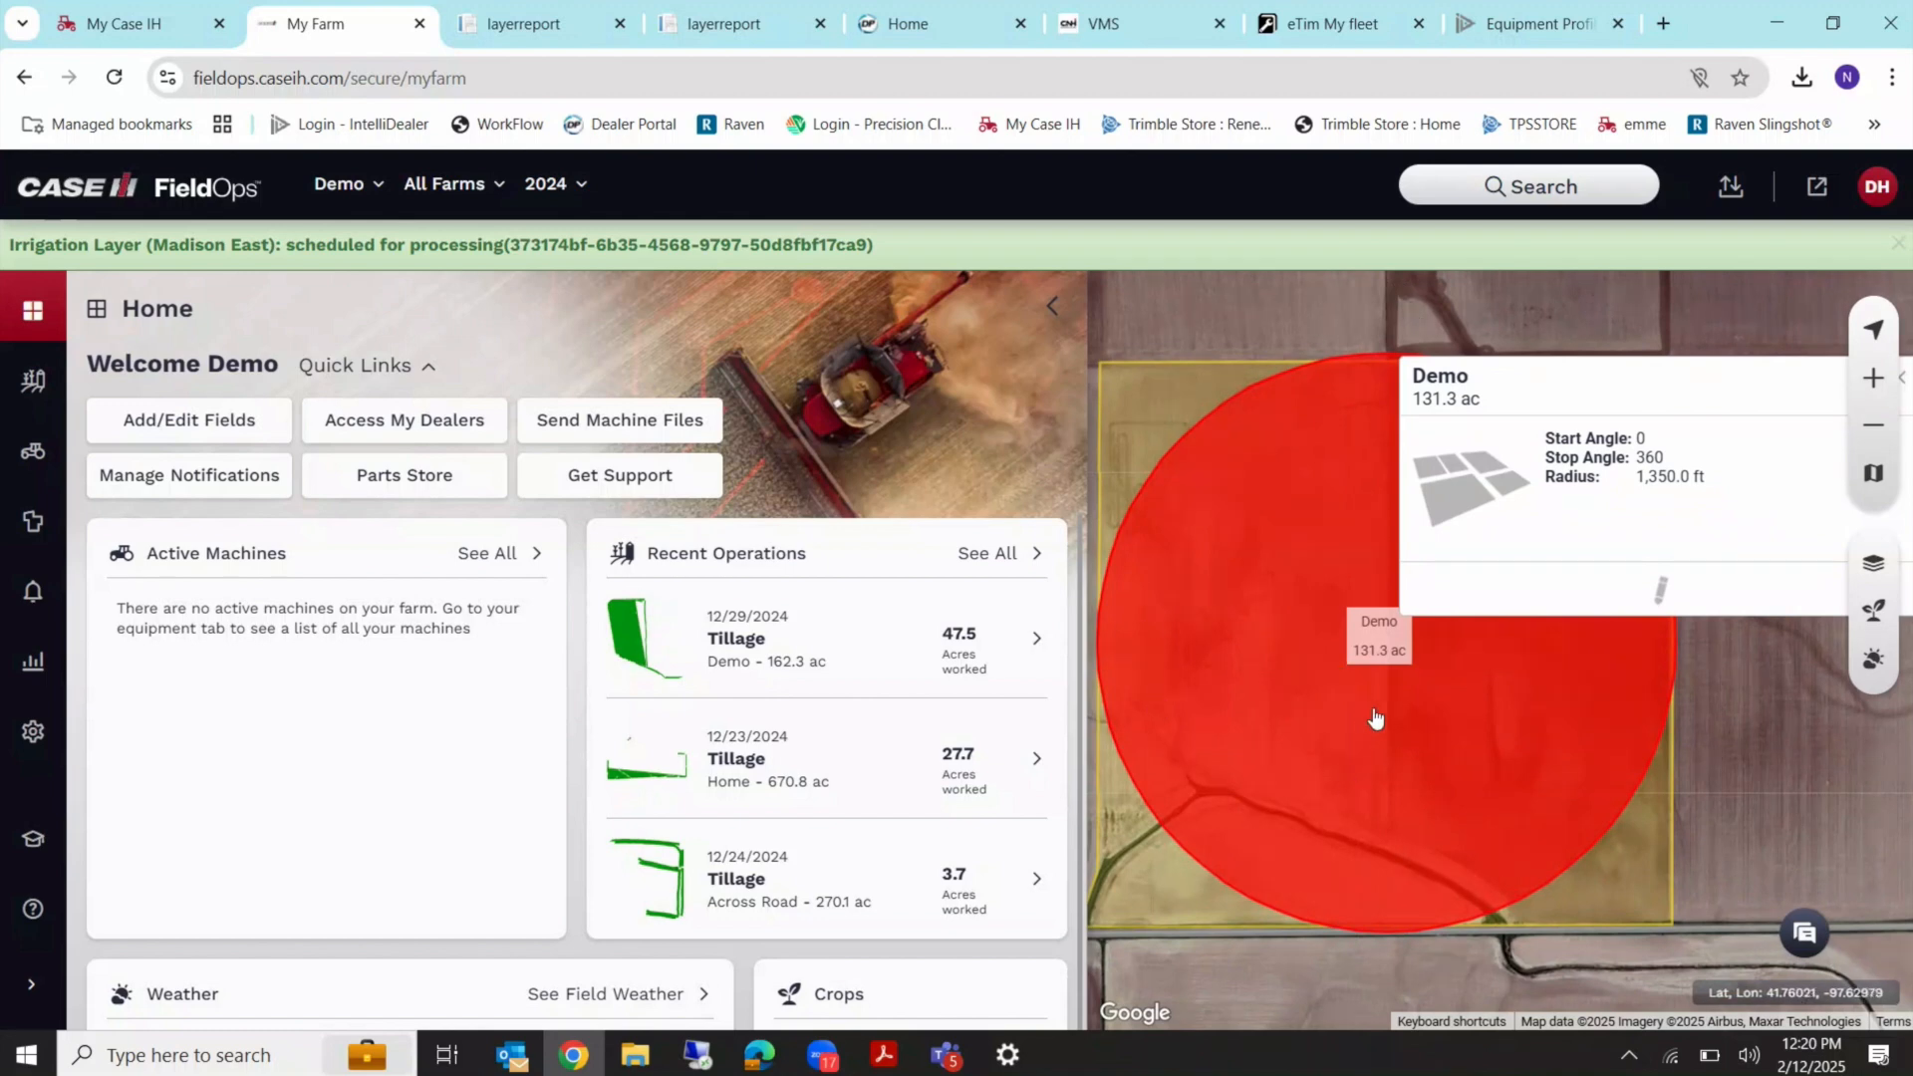
{"action": "left_click", "coordinate": [1209, 311]}
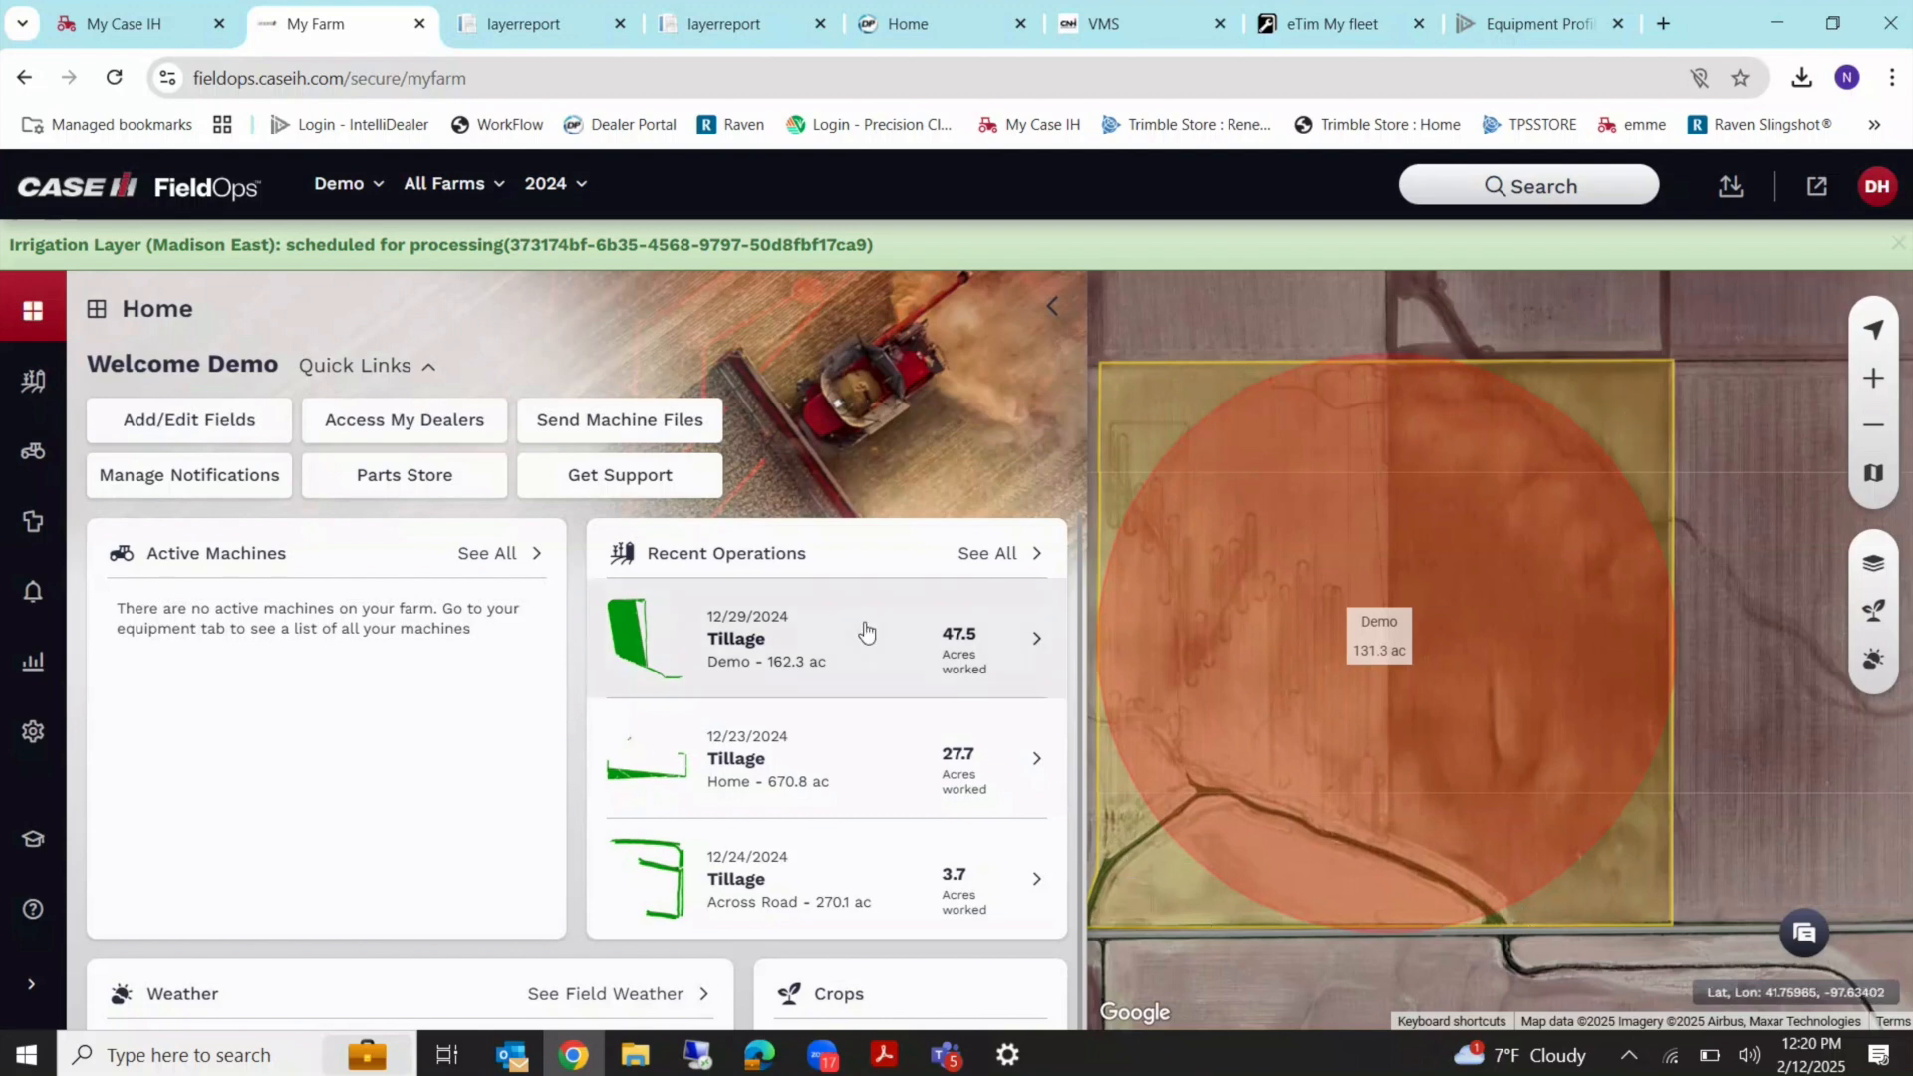
Open the prescriptions list in the field setup and start adding a new prescription.
{"action": "left_click", "coordinate": [35, 730]}
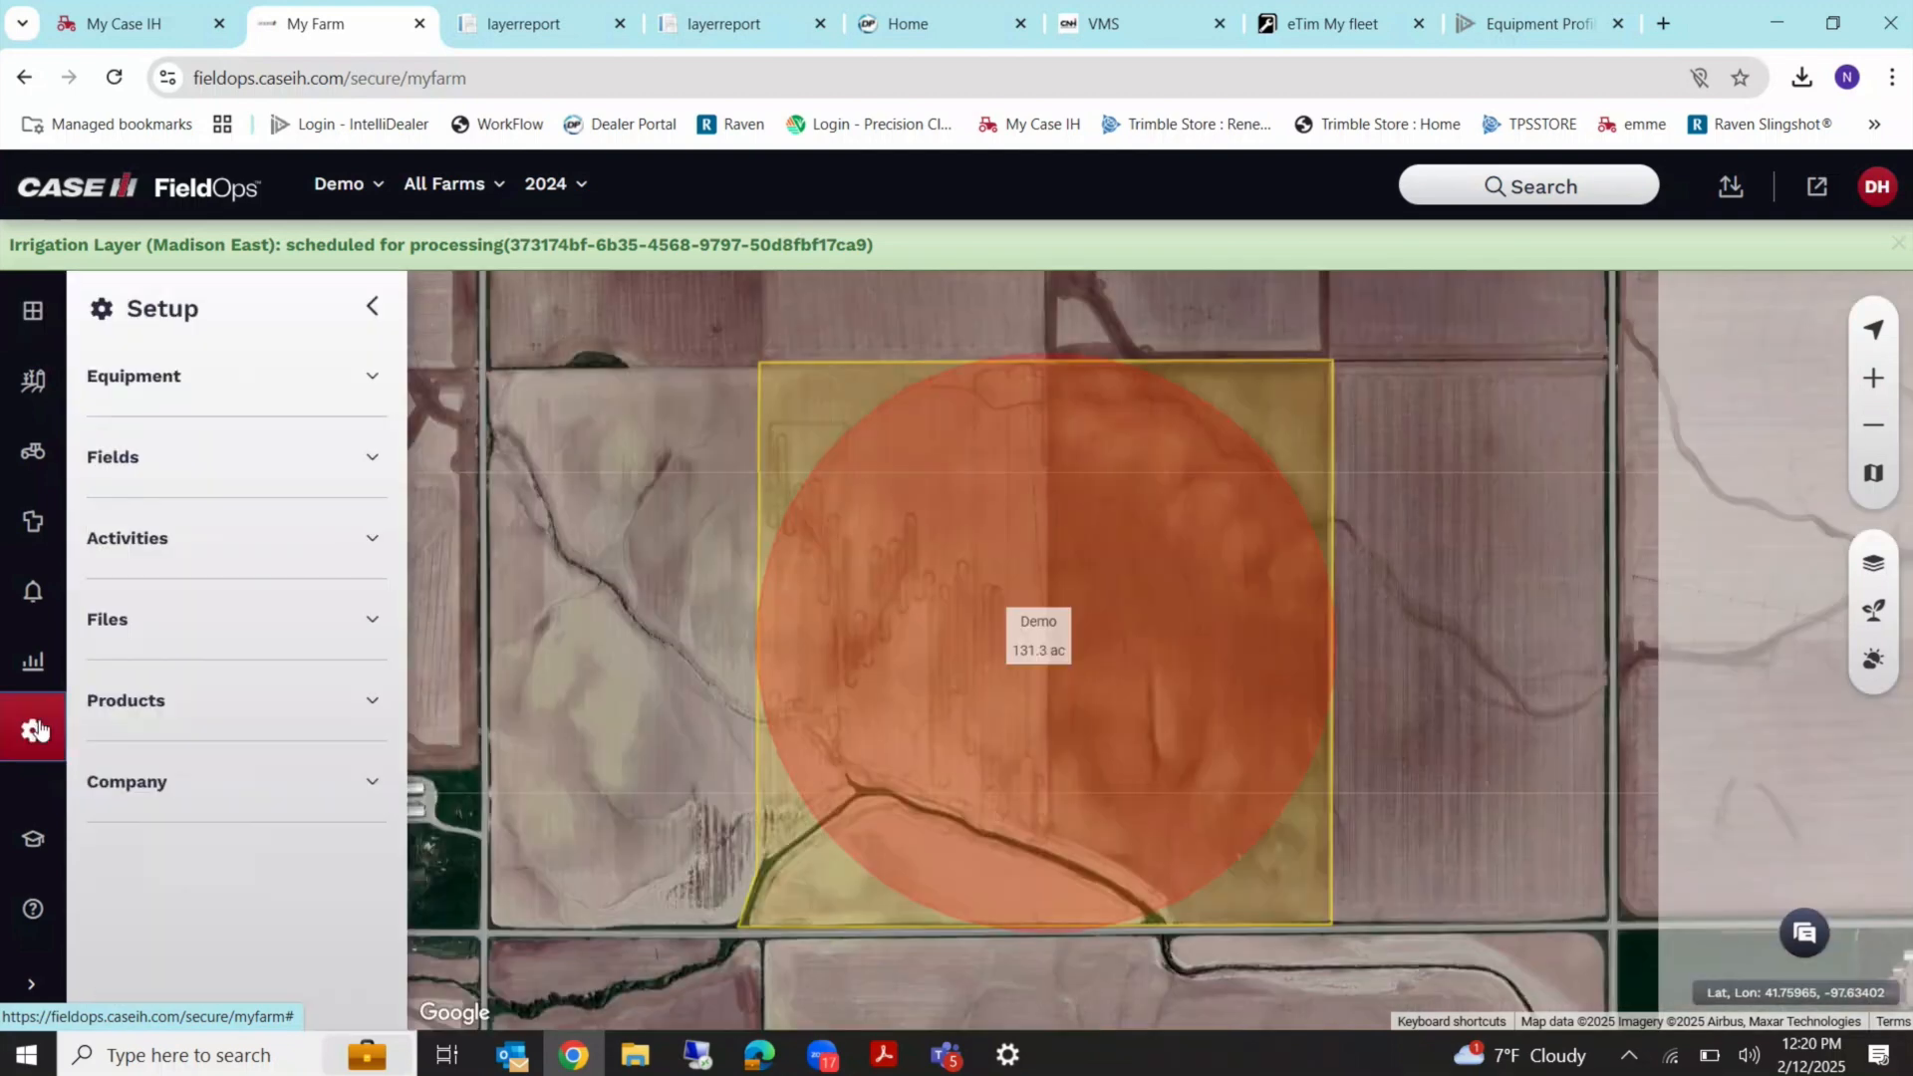
{"action": "left_click", "coordinate": [229, 470]}
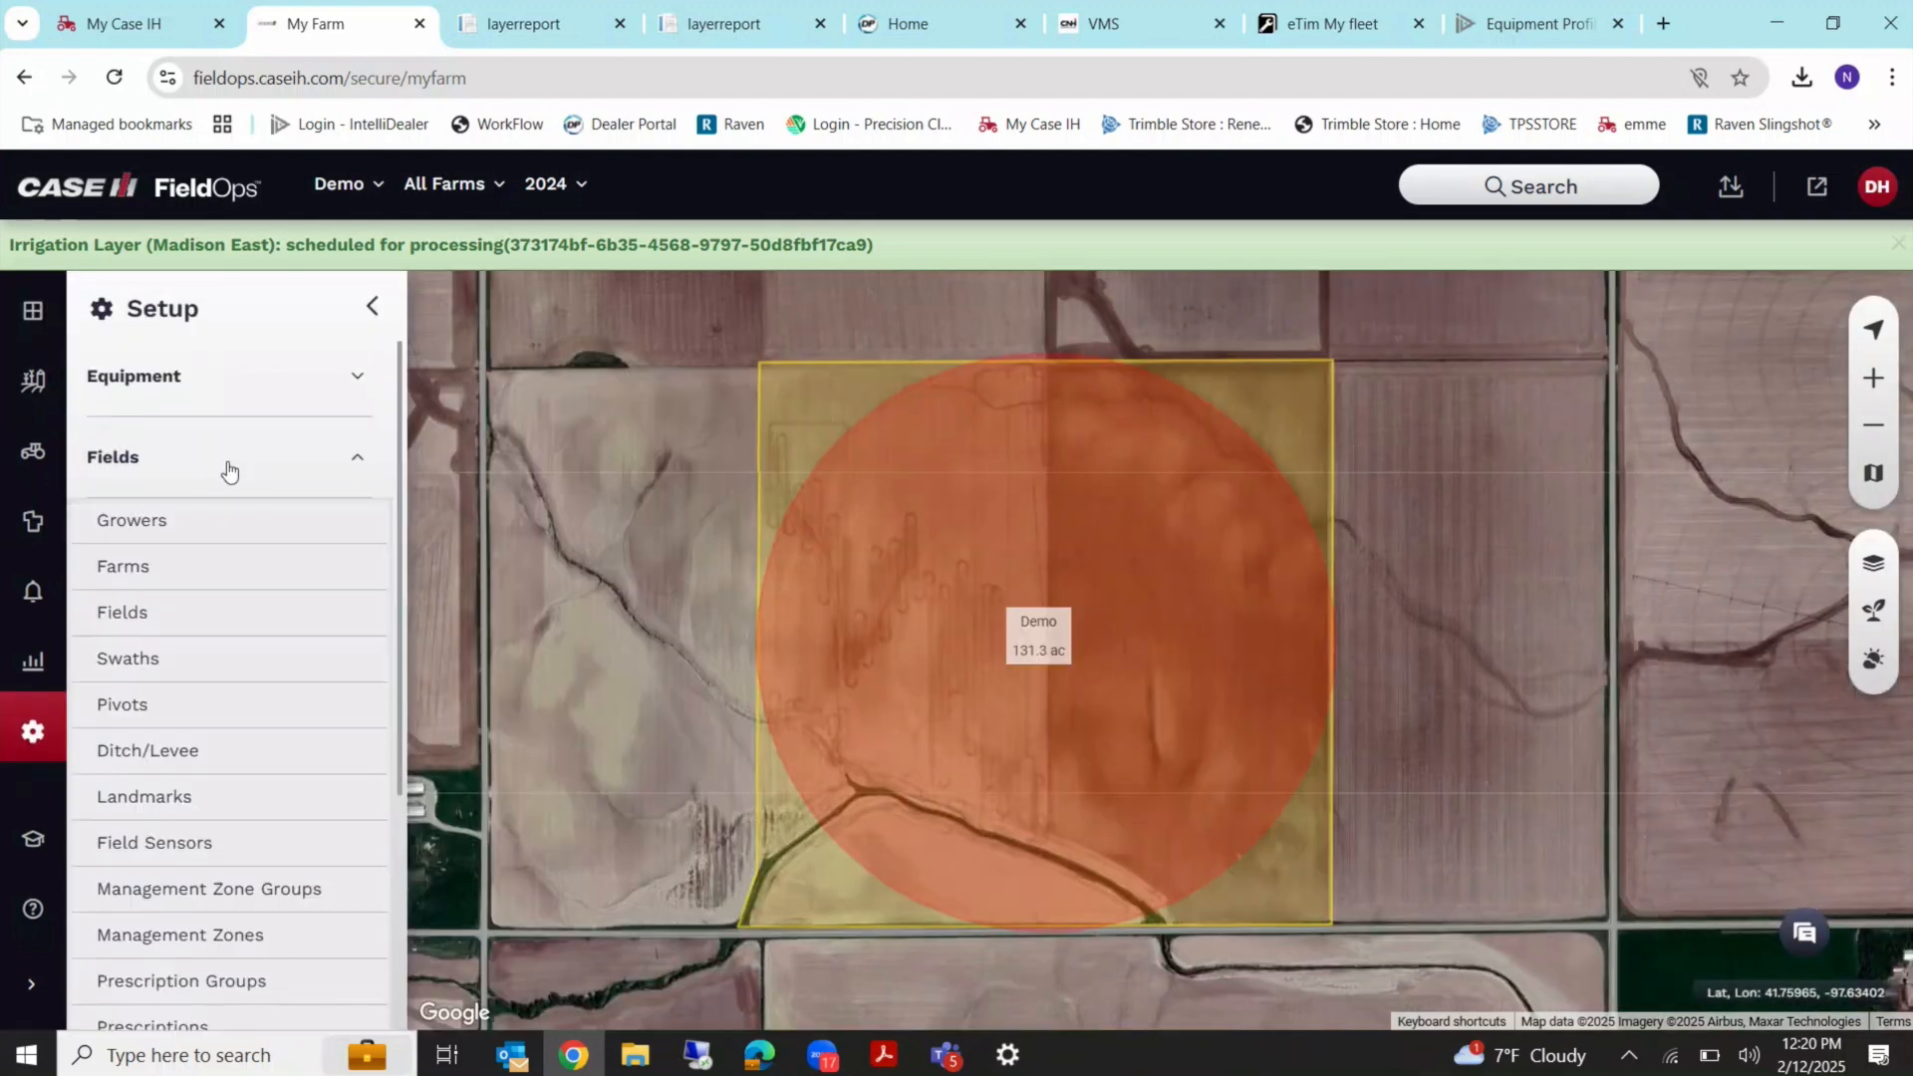
{"action": "scroll", "coordinate": [199, 986], "scroll_direction": "down", "scroll_amount": 1}
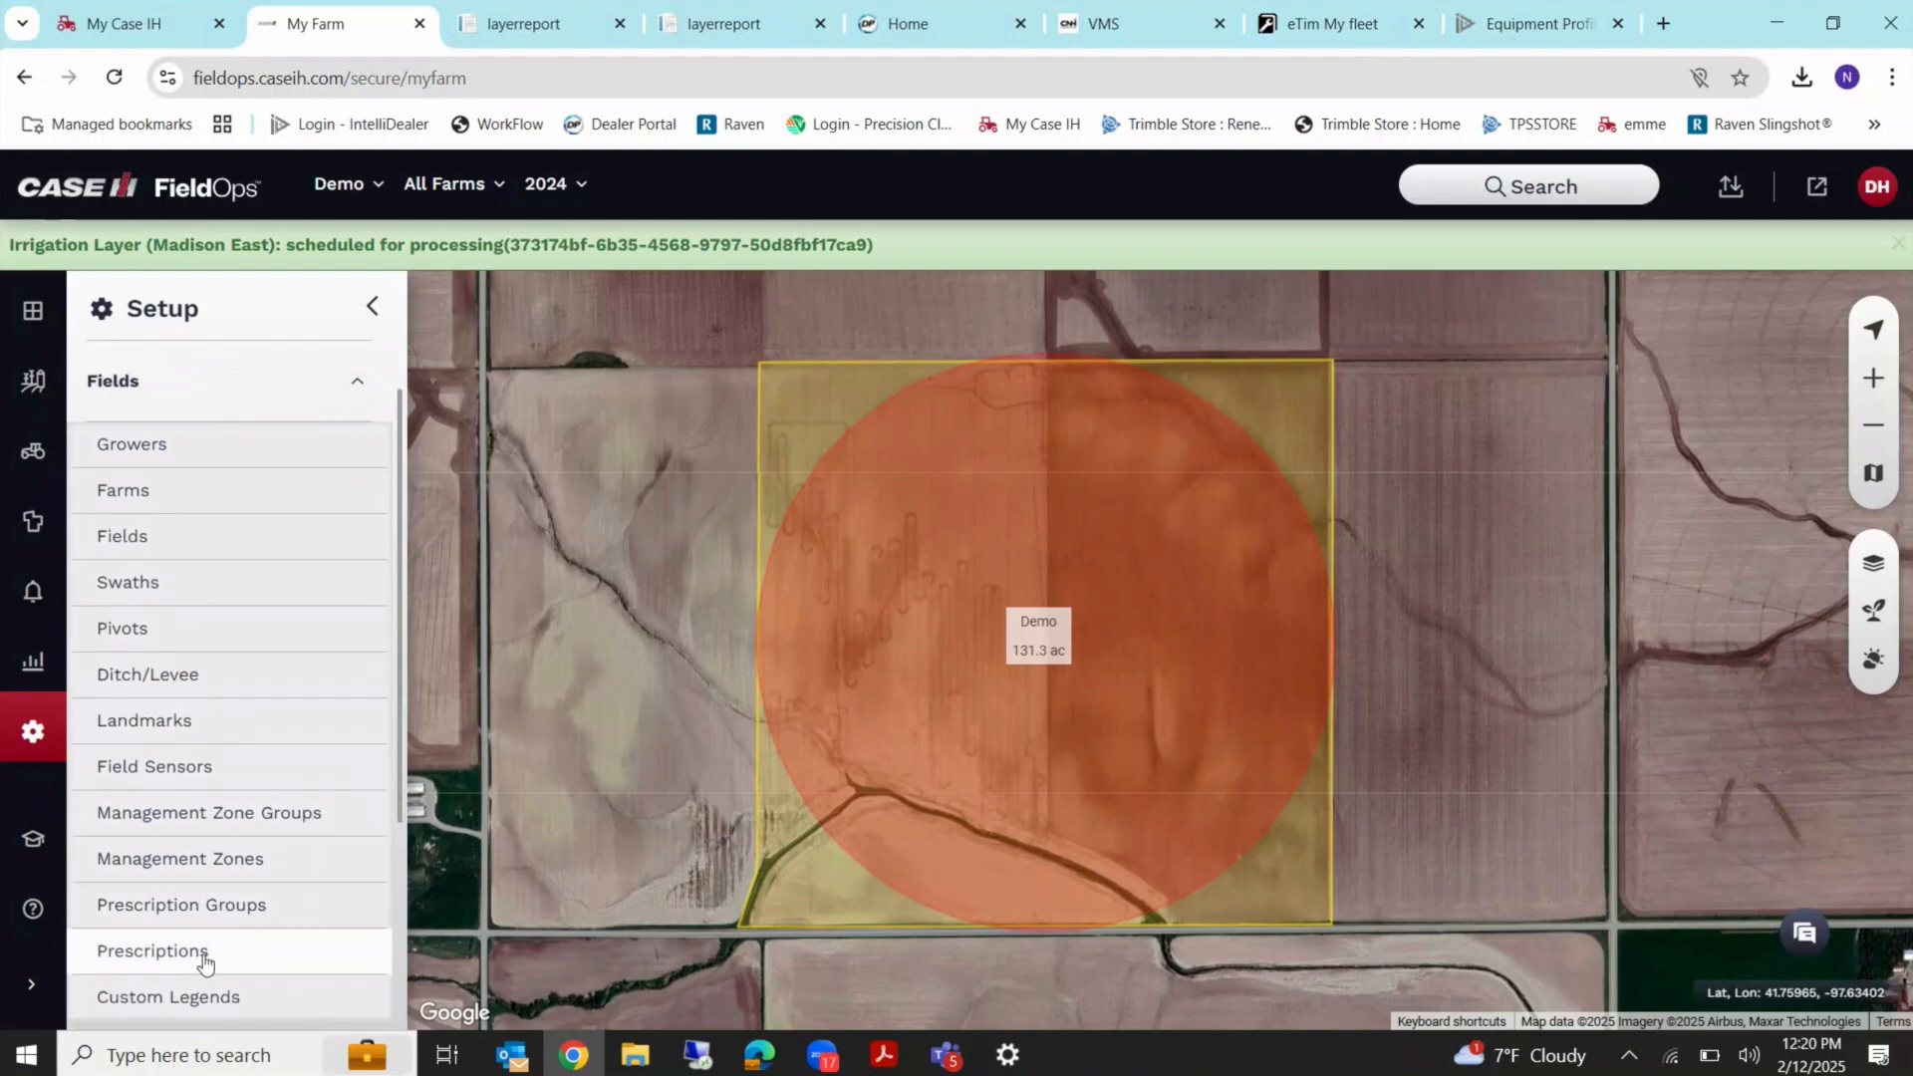
{"action": "left_click", "coordinate": [200, 950]}
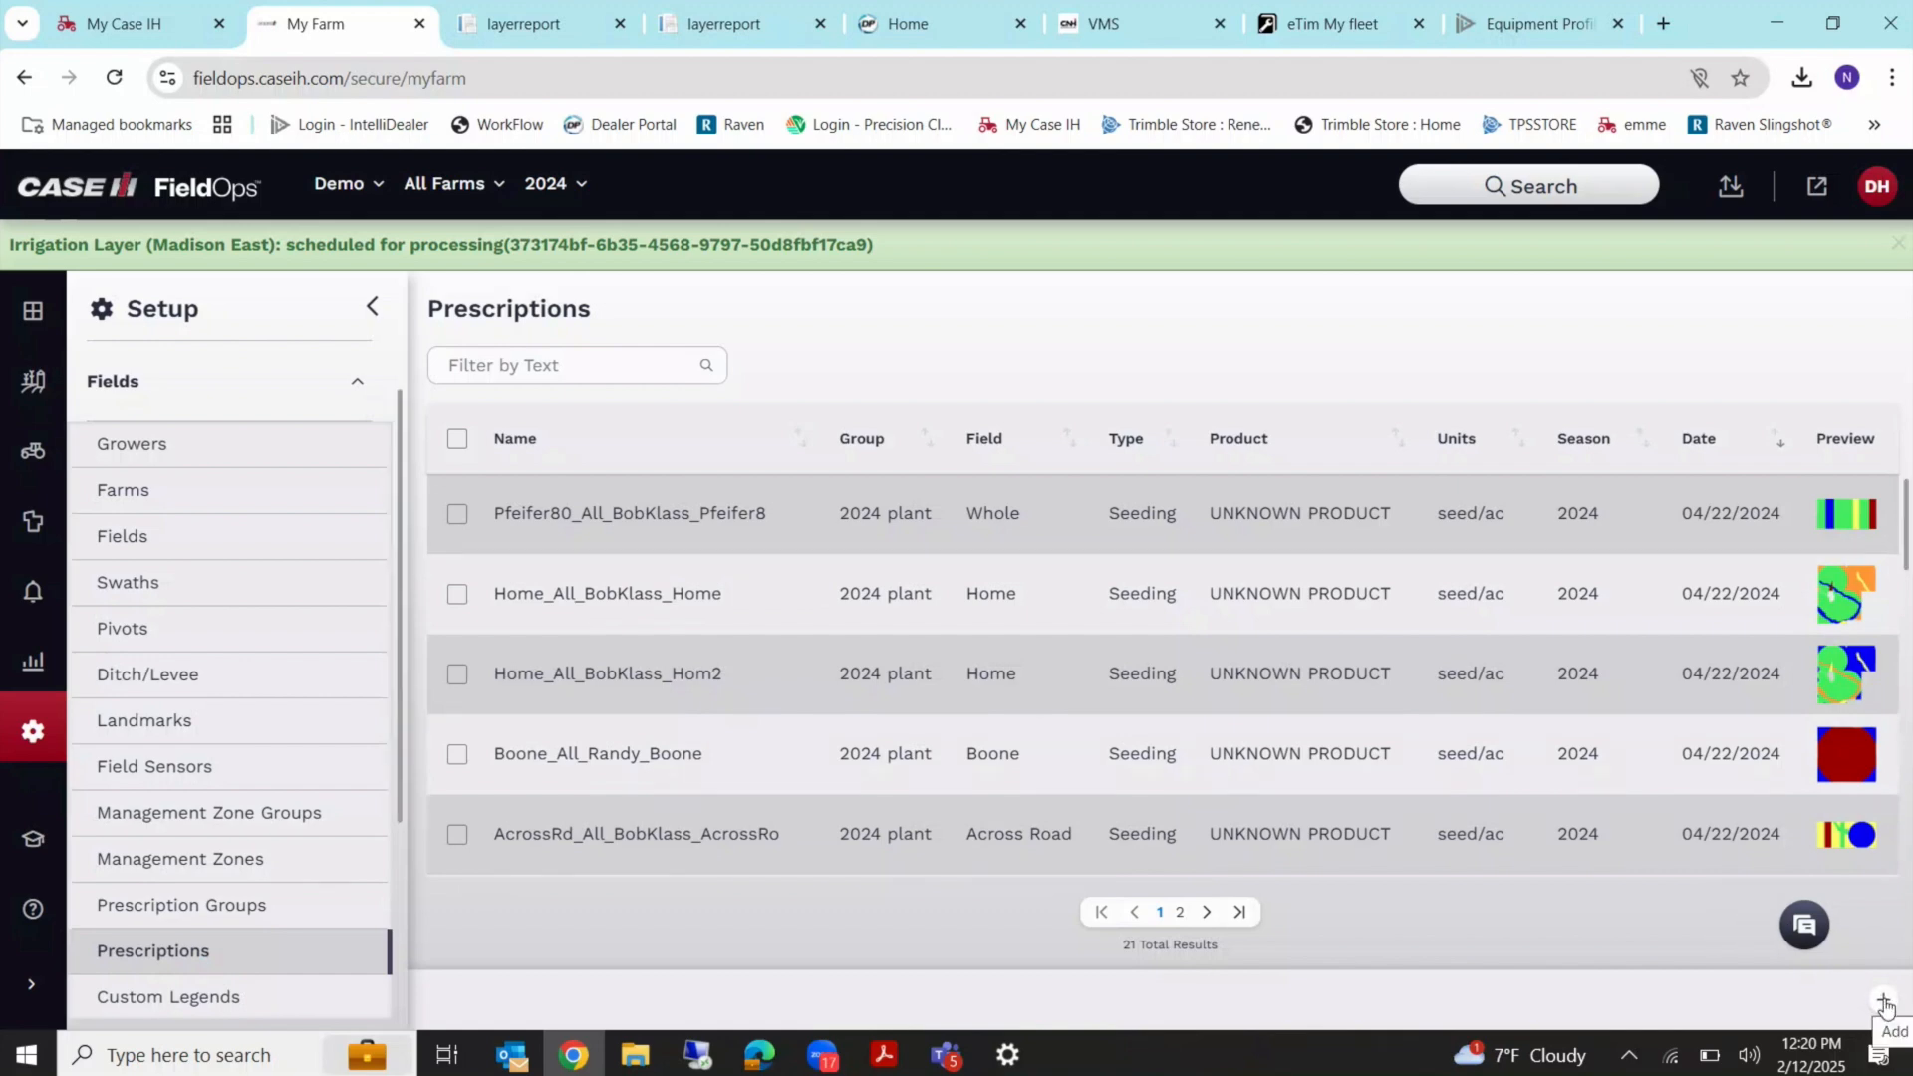
{"action": "left_click", "coordinate": [1883, 1000]}
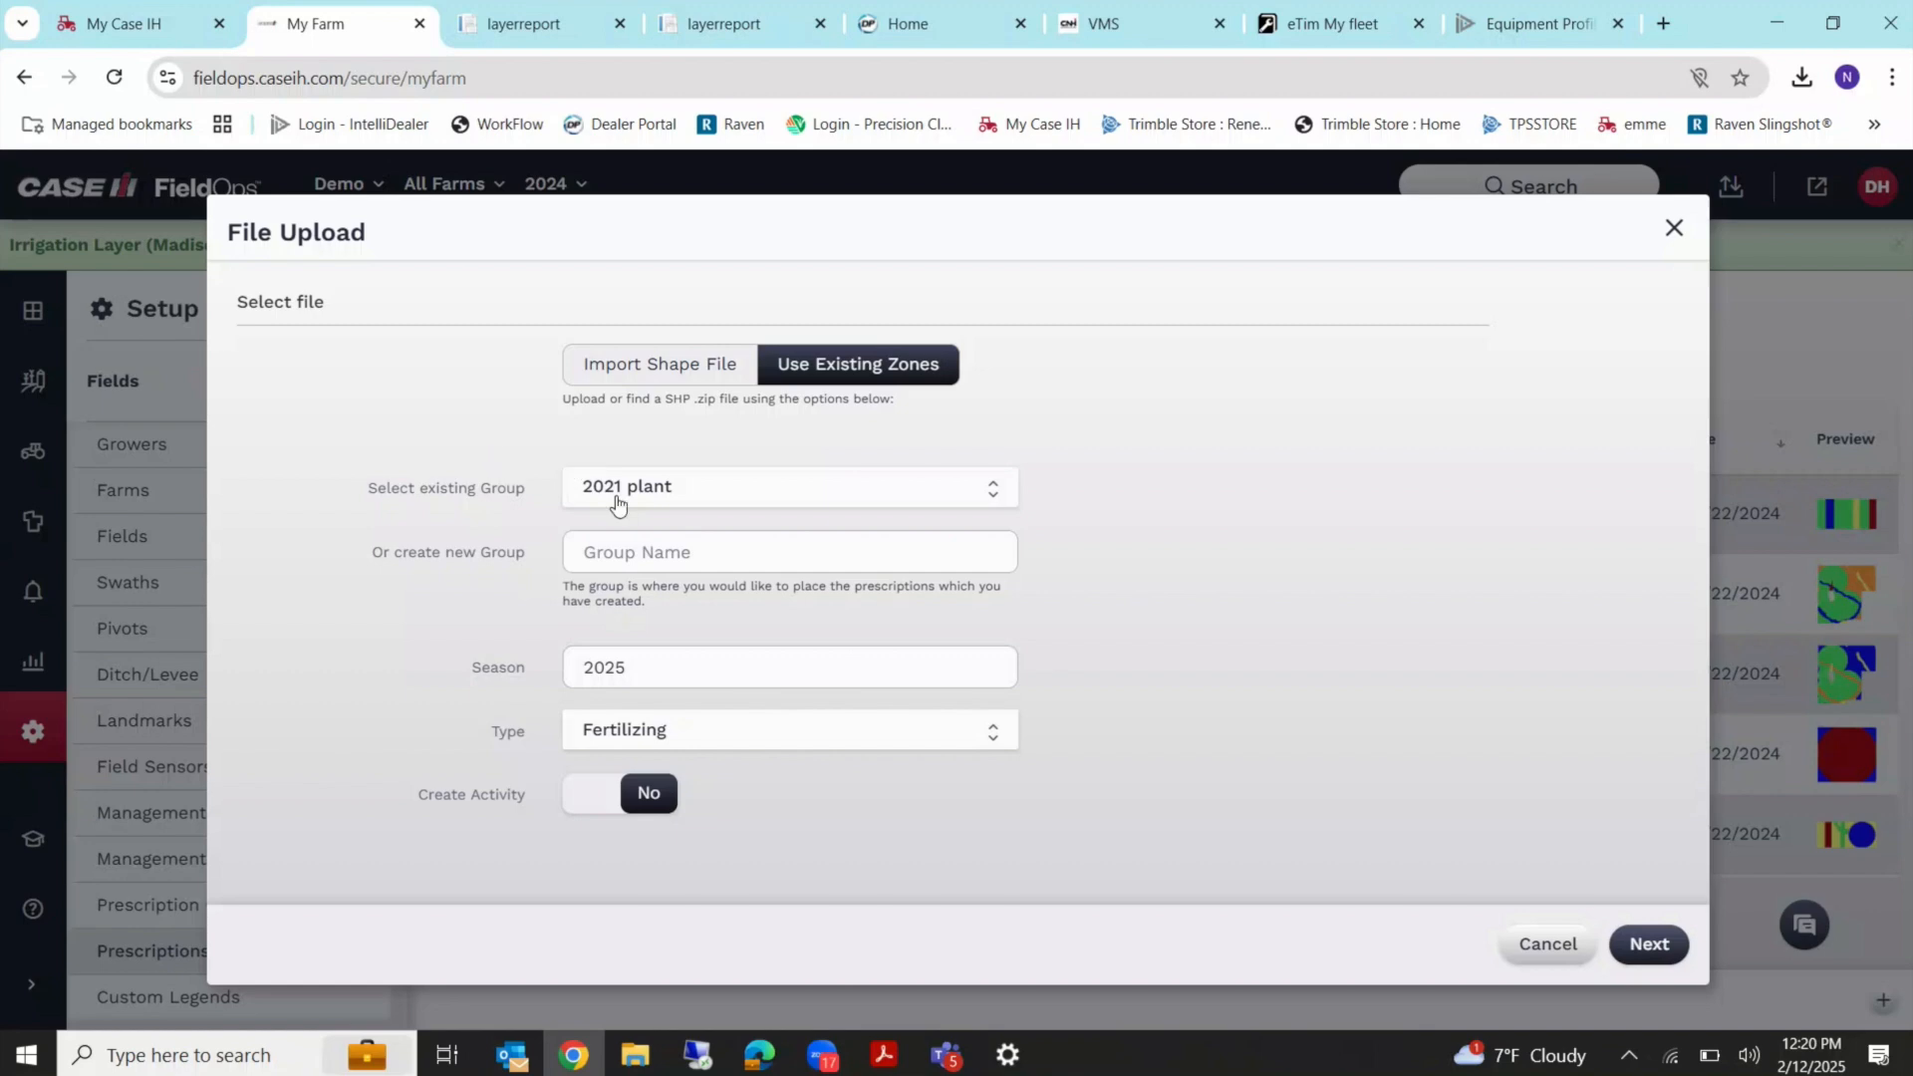
Enter 2025 plant as the name of a new group for the prescription instead of using an existing group.
{"action": "left_click", "coordinate": [690, 490]}
{"action": "left_click", "coordinate": [690, 491]}
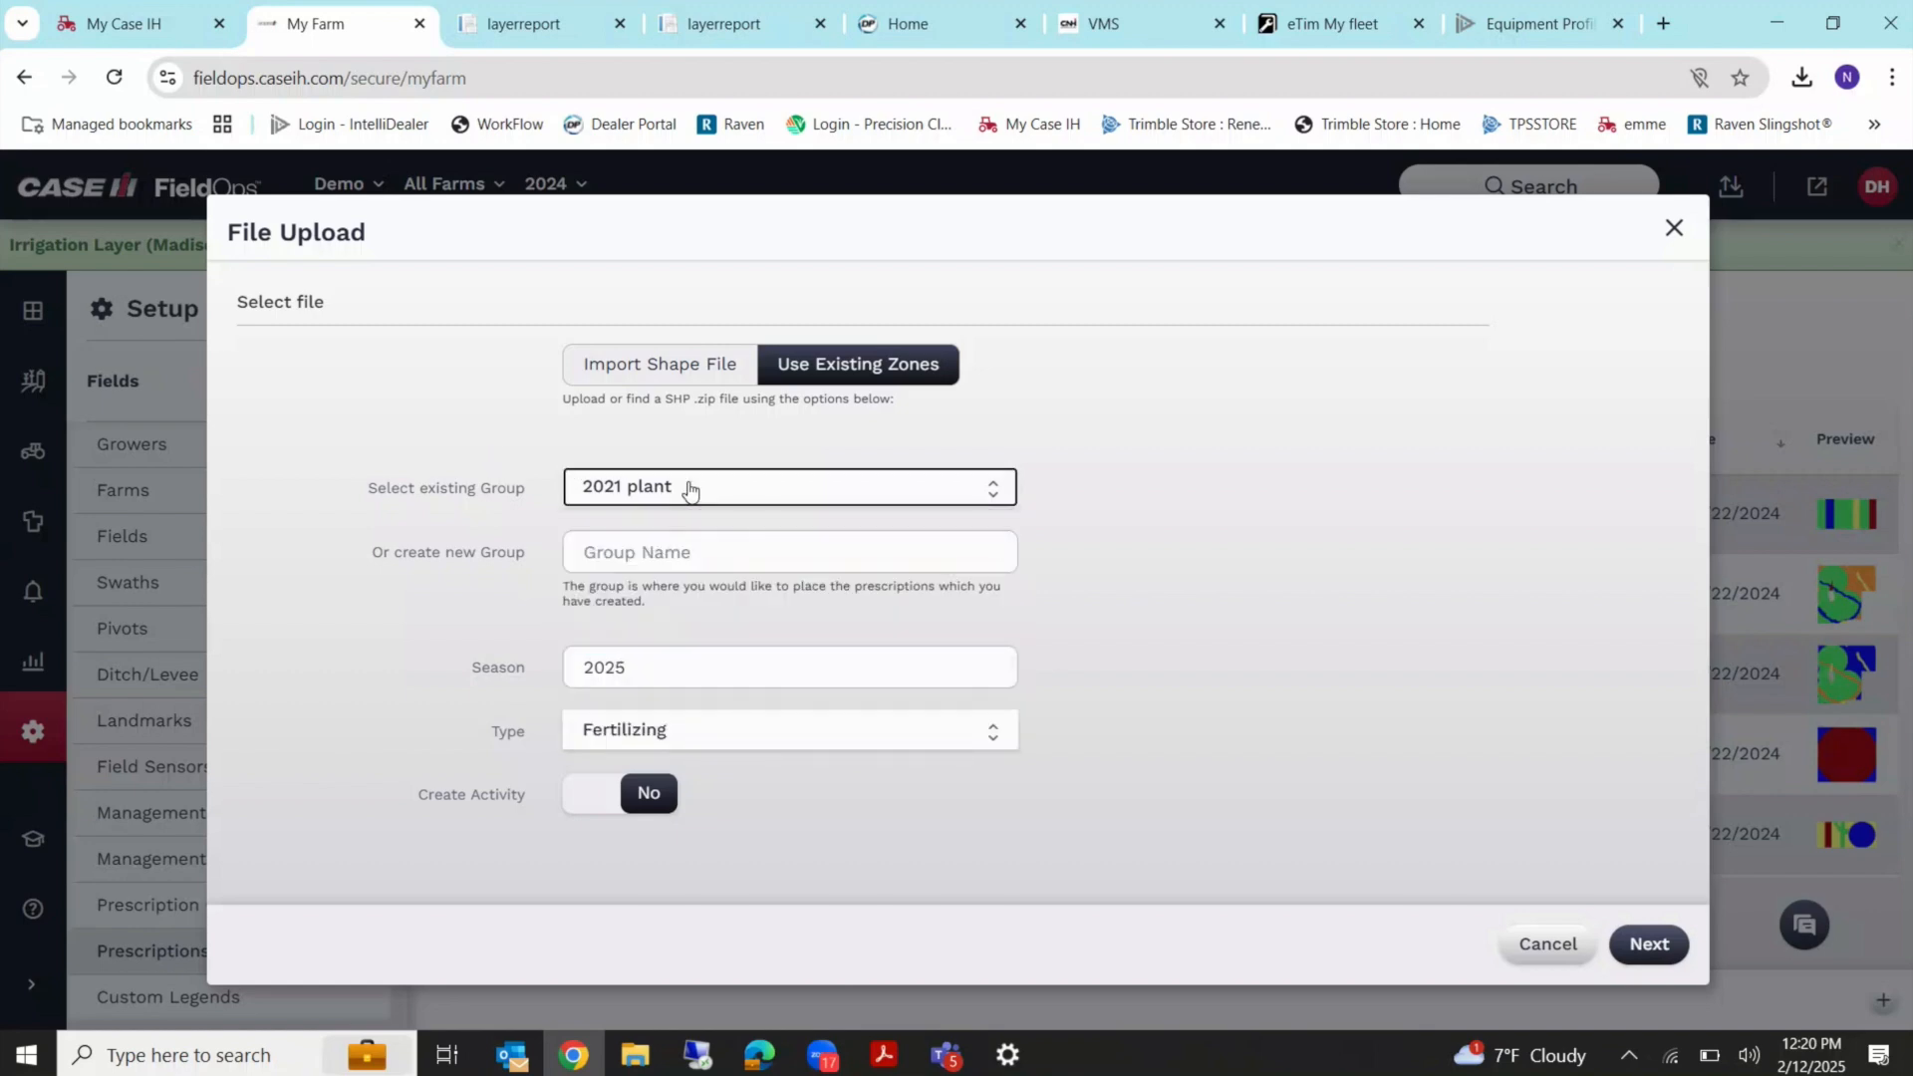
{"action": "left_click", "coordinate": [715, 550]}
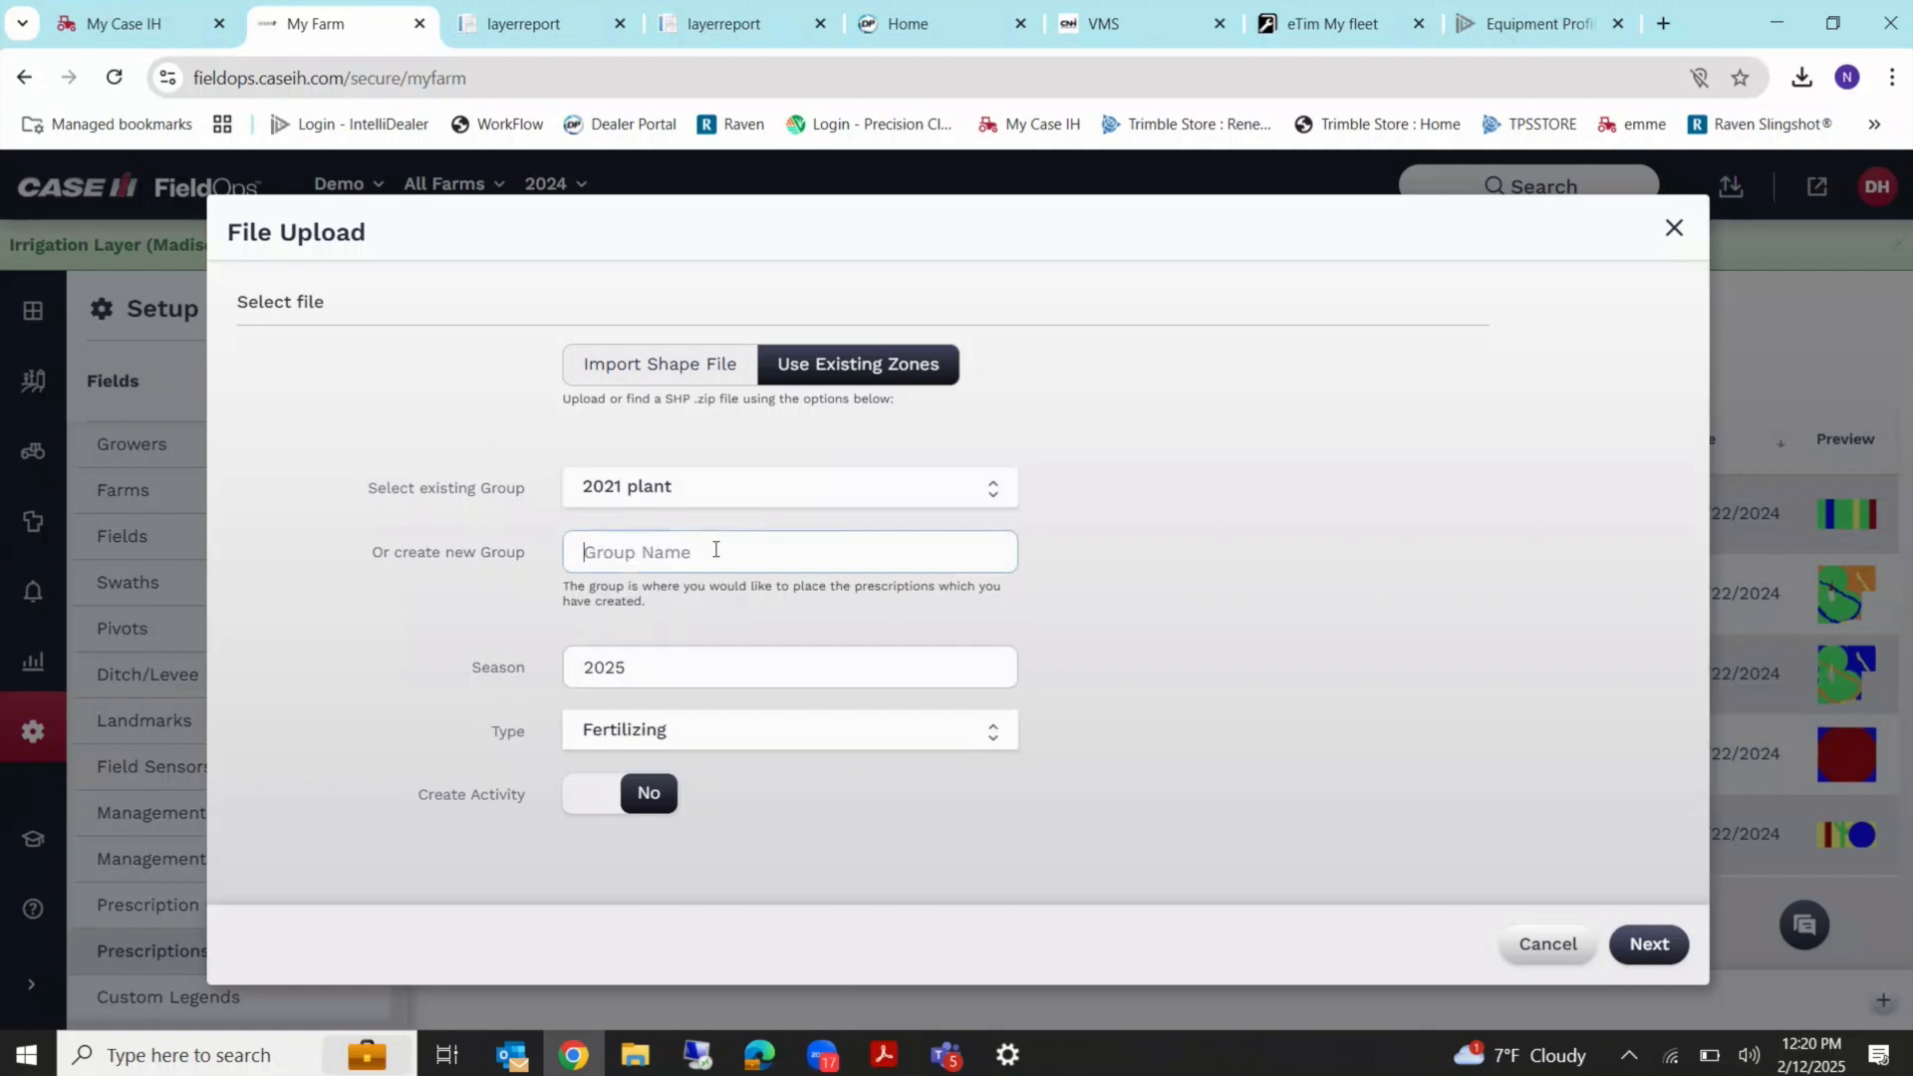
{"action": "type", "text": "20"}
Set the prescription type to Seeding and continue to the zone selection.
{"action": "left_click", "coordinate": [695, 742]}
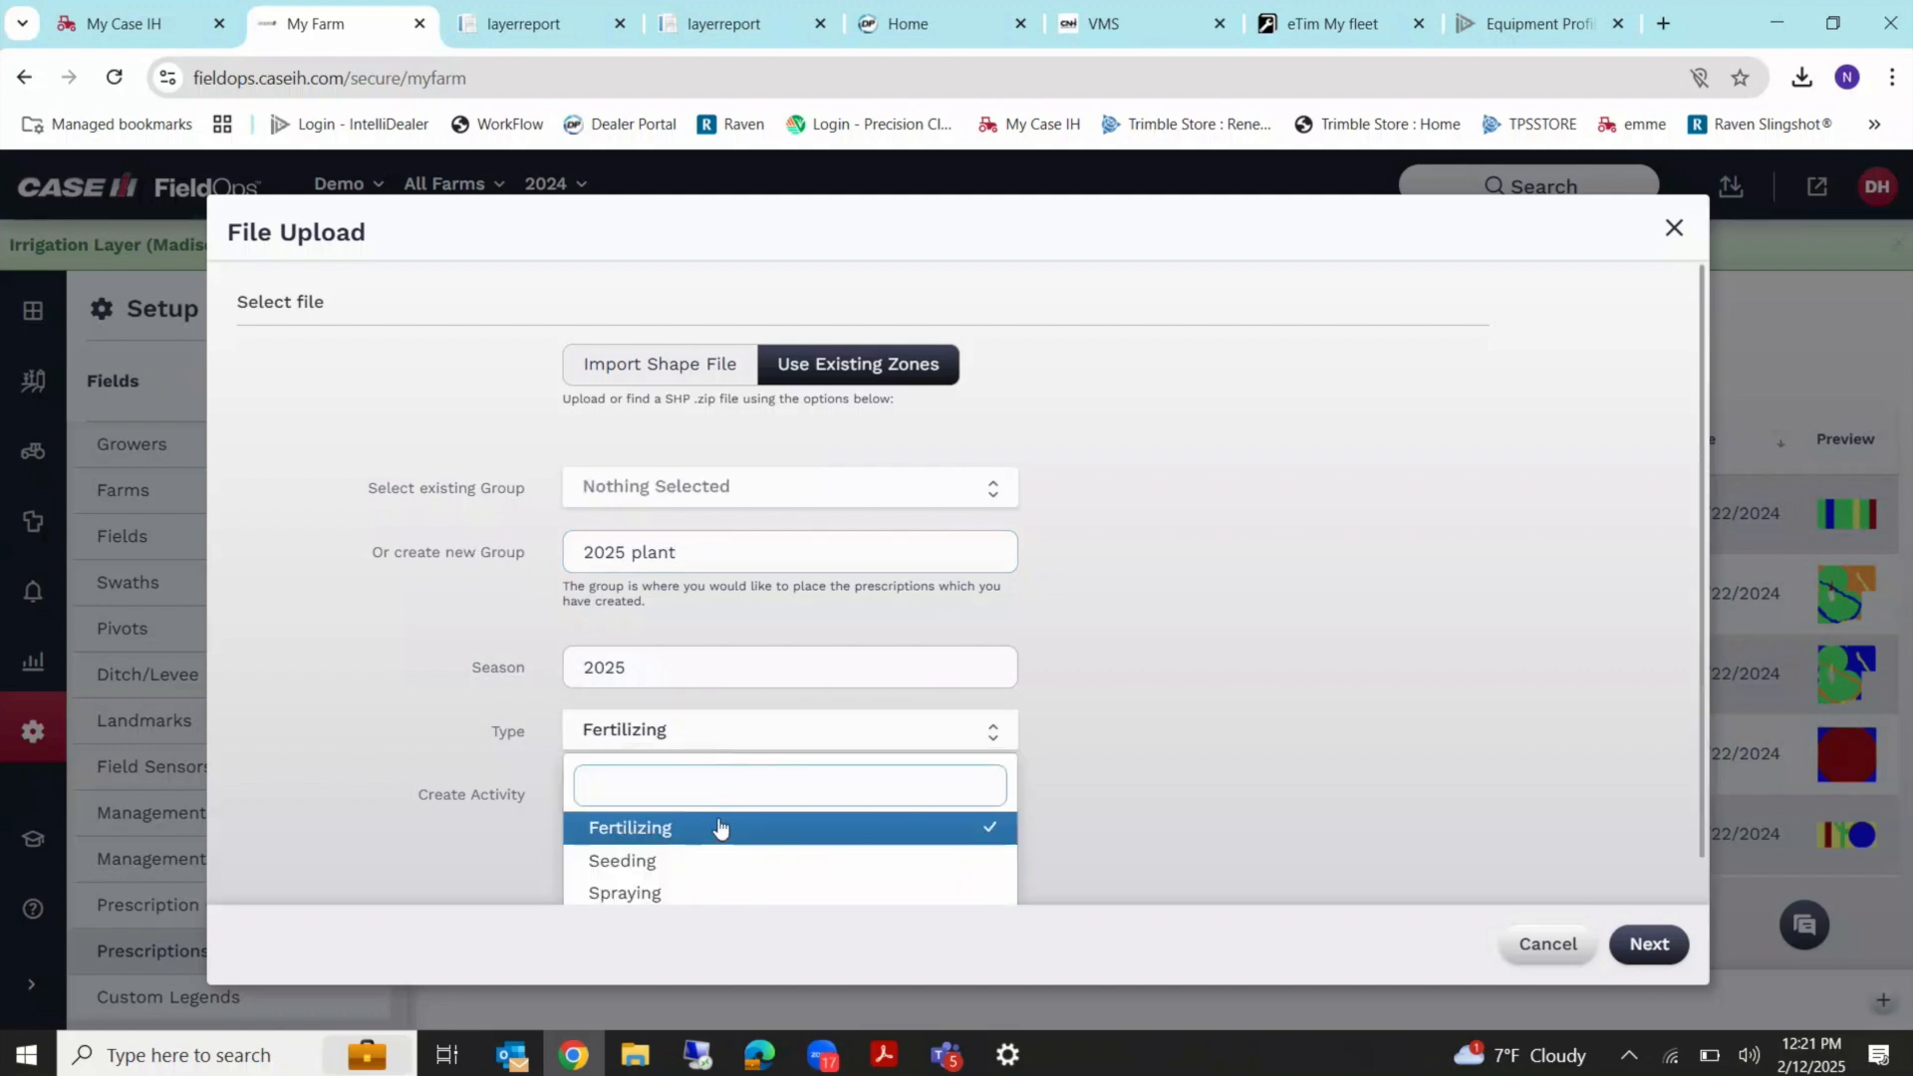
{"action": "scroll", "coordinate": [715, 827], "scroll_direction": "down", "scroll_amount": 1}
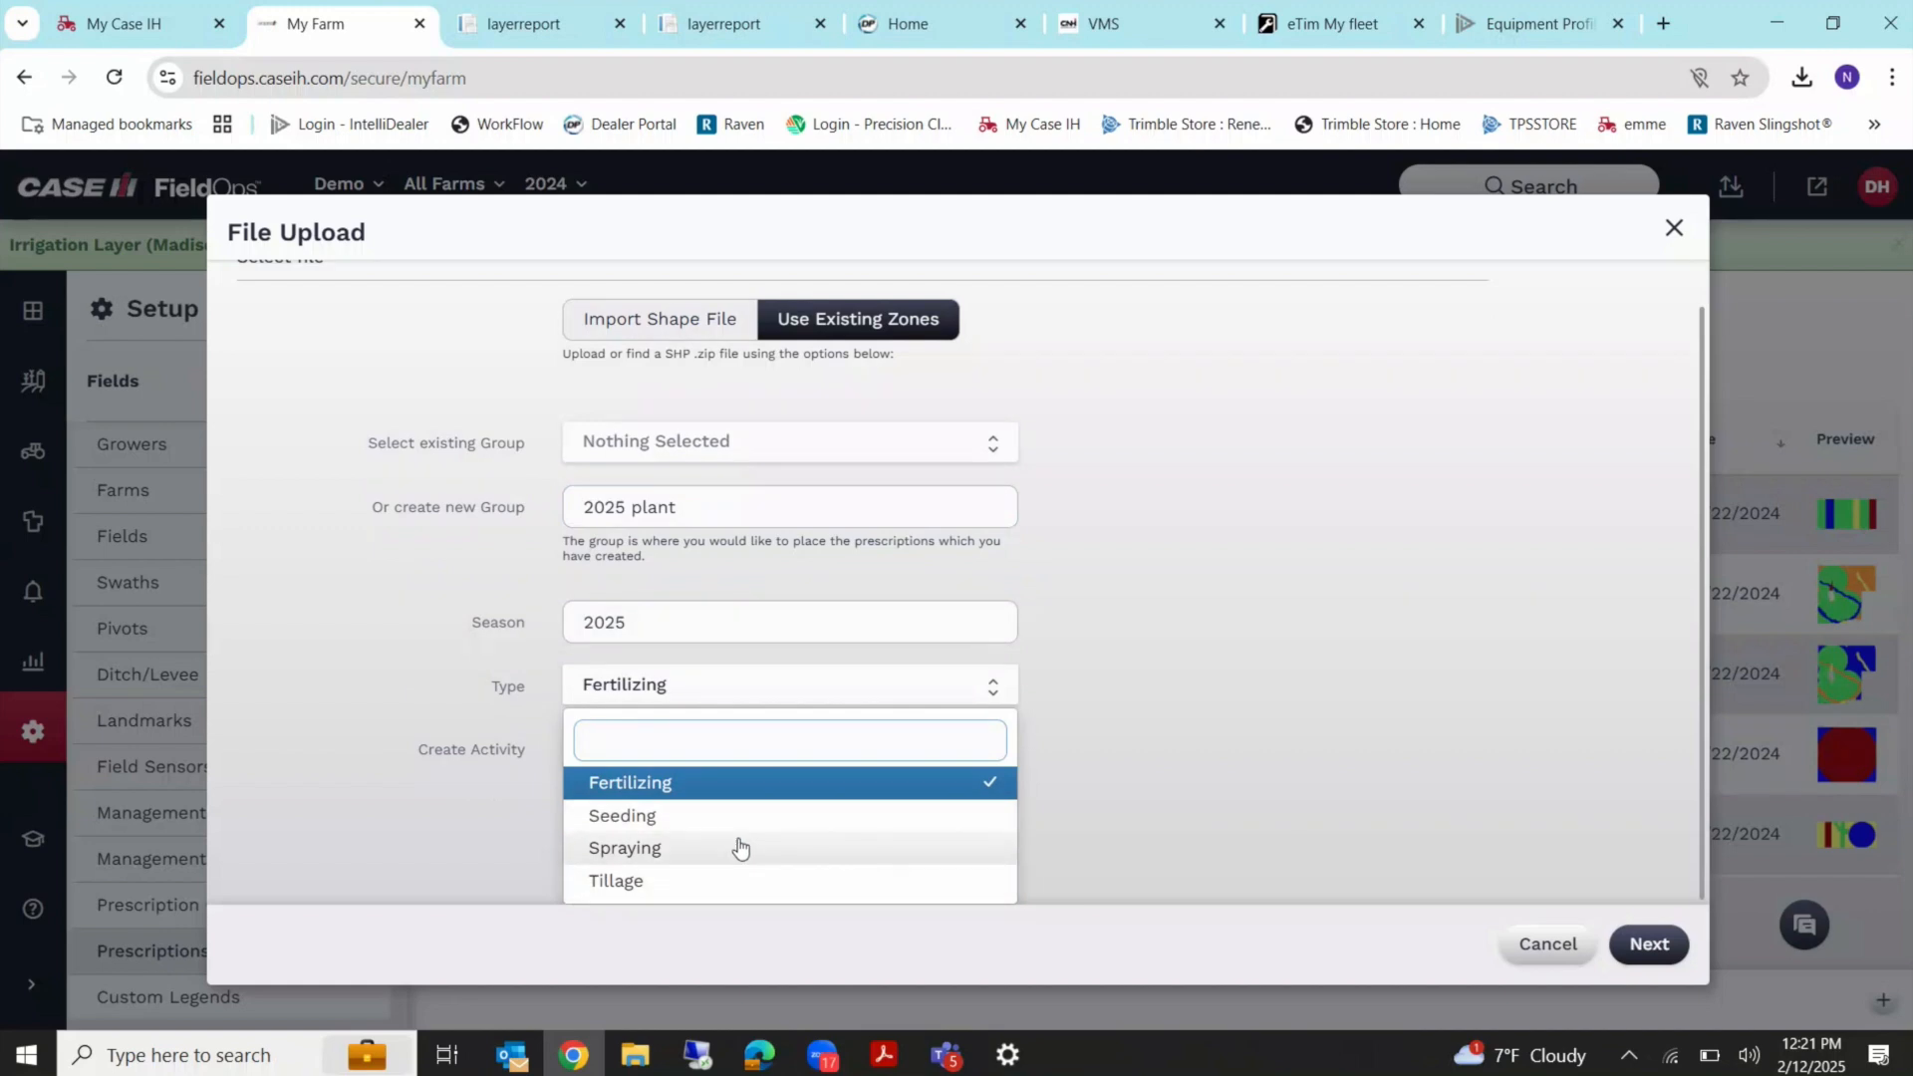
{"action": "left_click", "coordinate": [742, 817]}
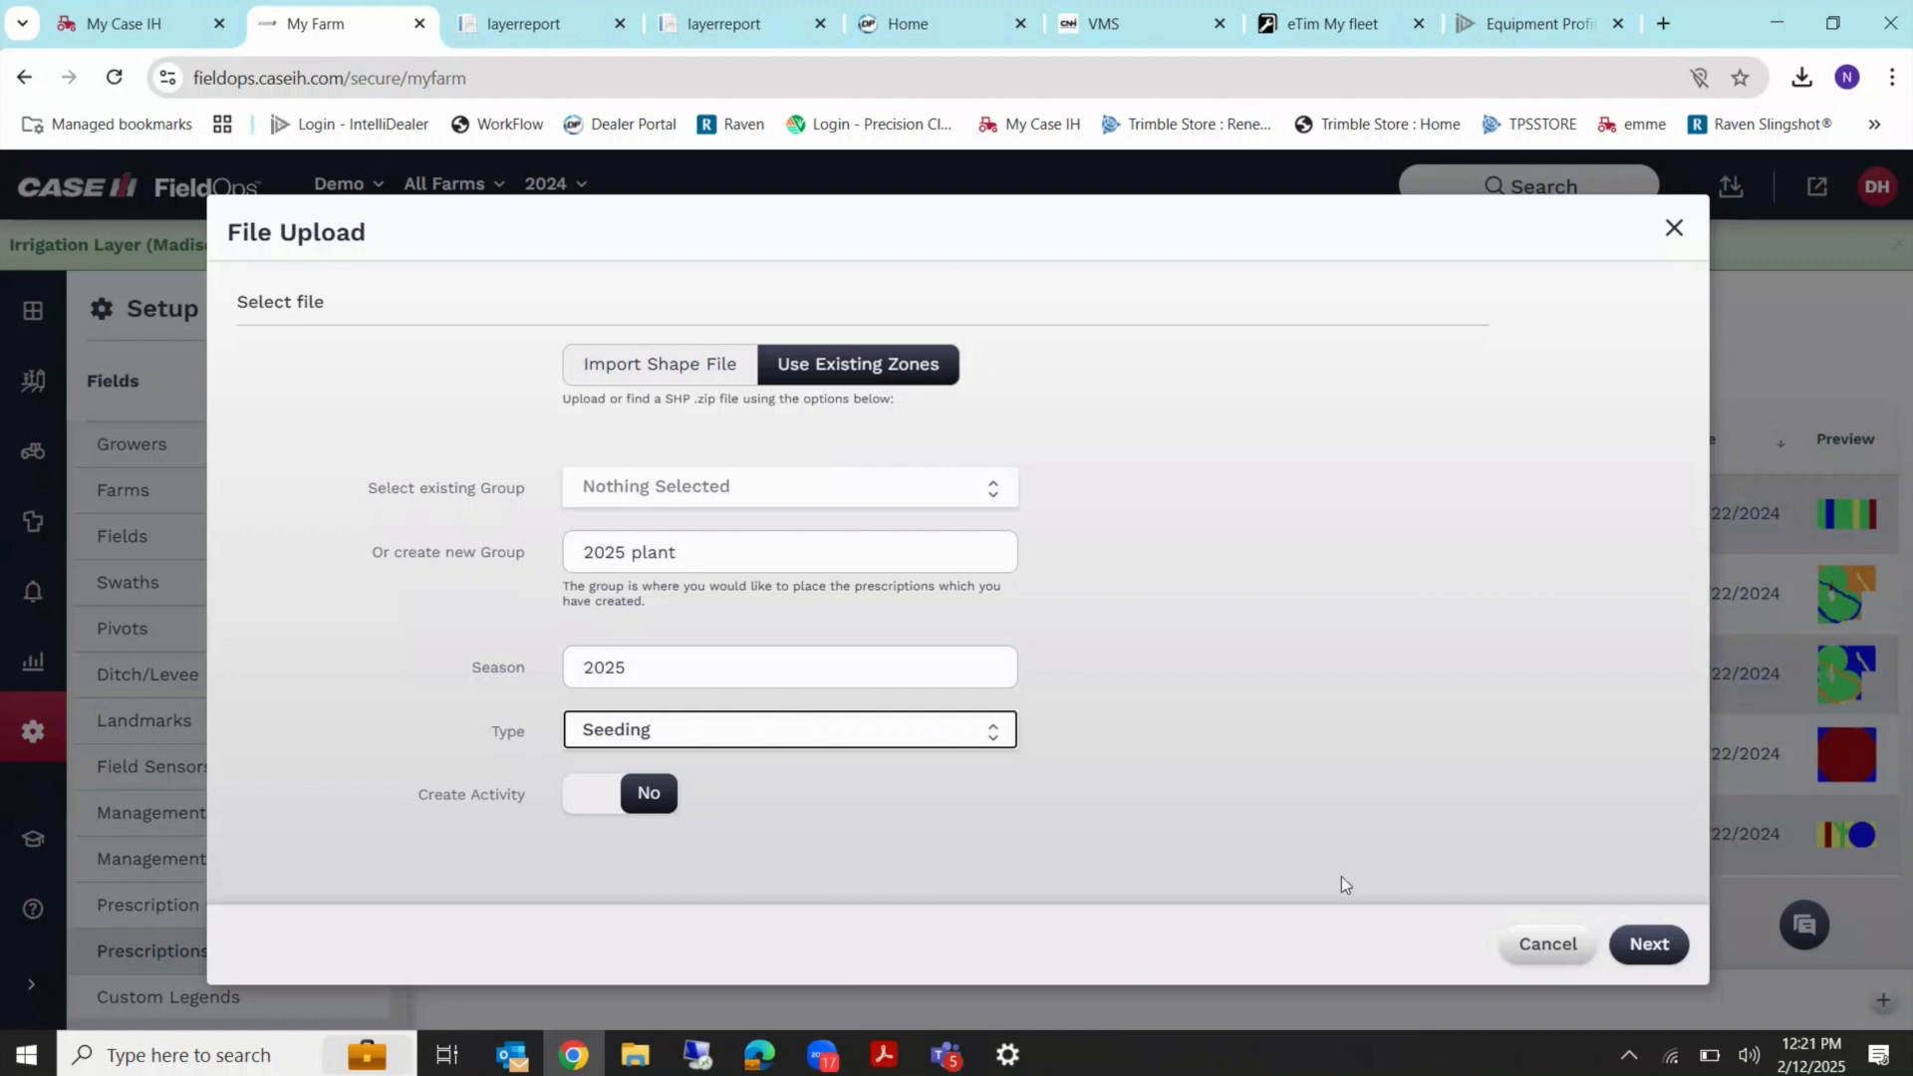
{"action": "left_click", "coordinate": [1643, 943]}
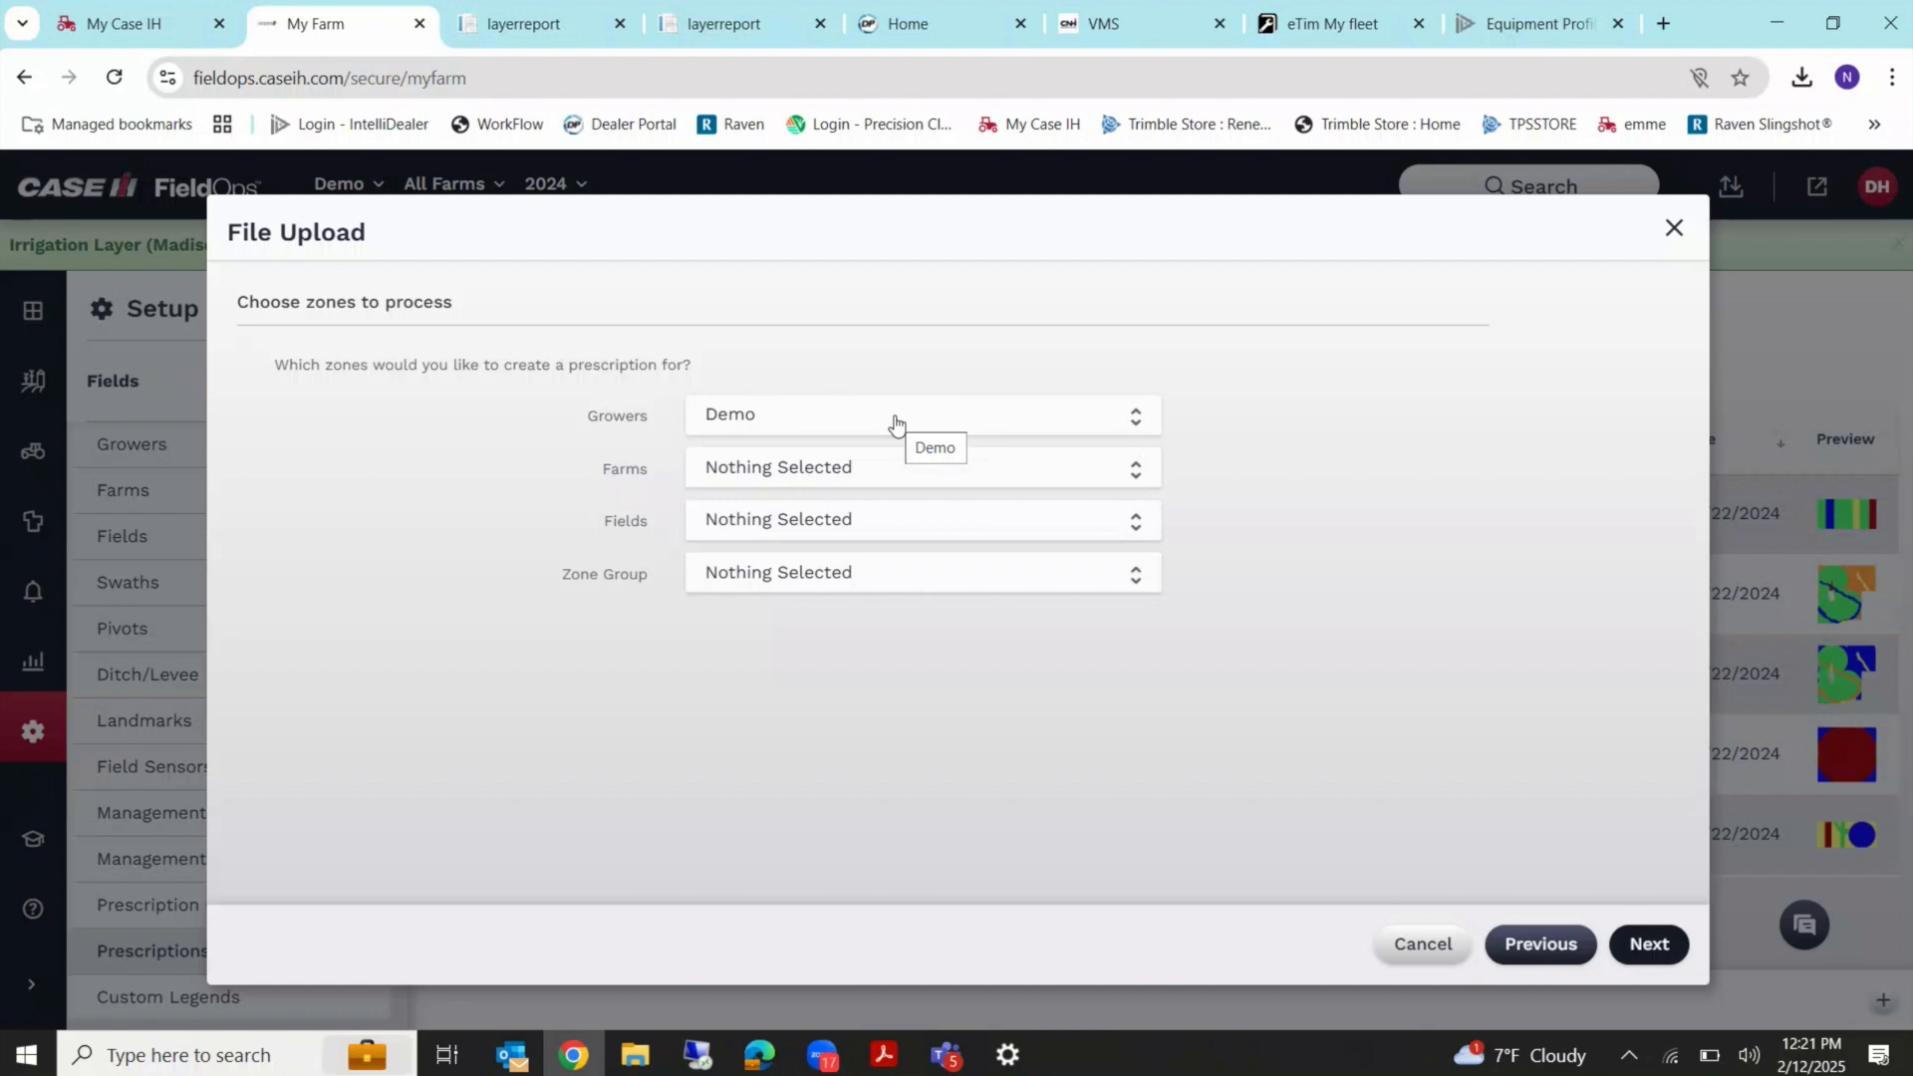
Choose the Demo farm and the Demo field as the source of the zones.
{"action": "left_click", "coordinate": [878, 470]}
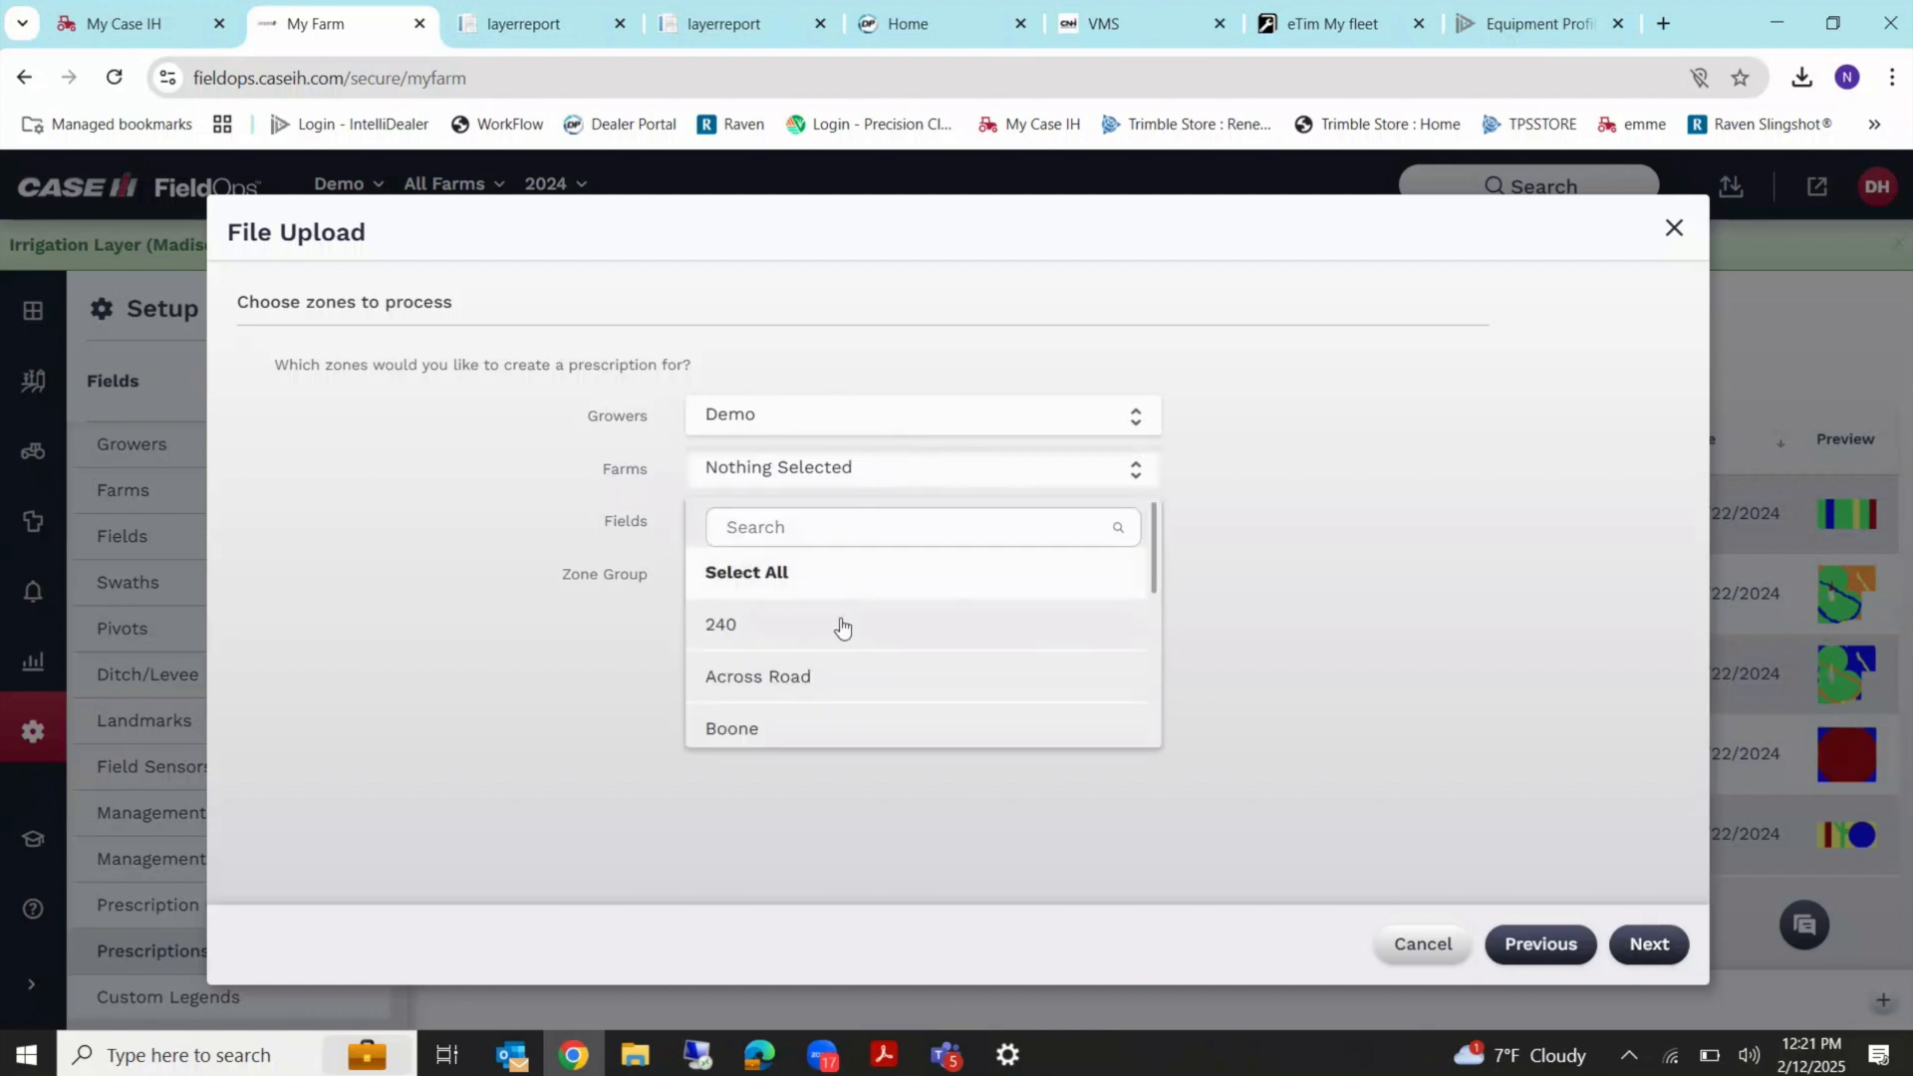
{"action": "scroll", "coordinate": [830, 697], "scroll_direction": "down", "scroll_amount": 1}
{"action": "left_click", "coordinate": [832, 737]}
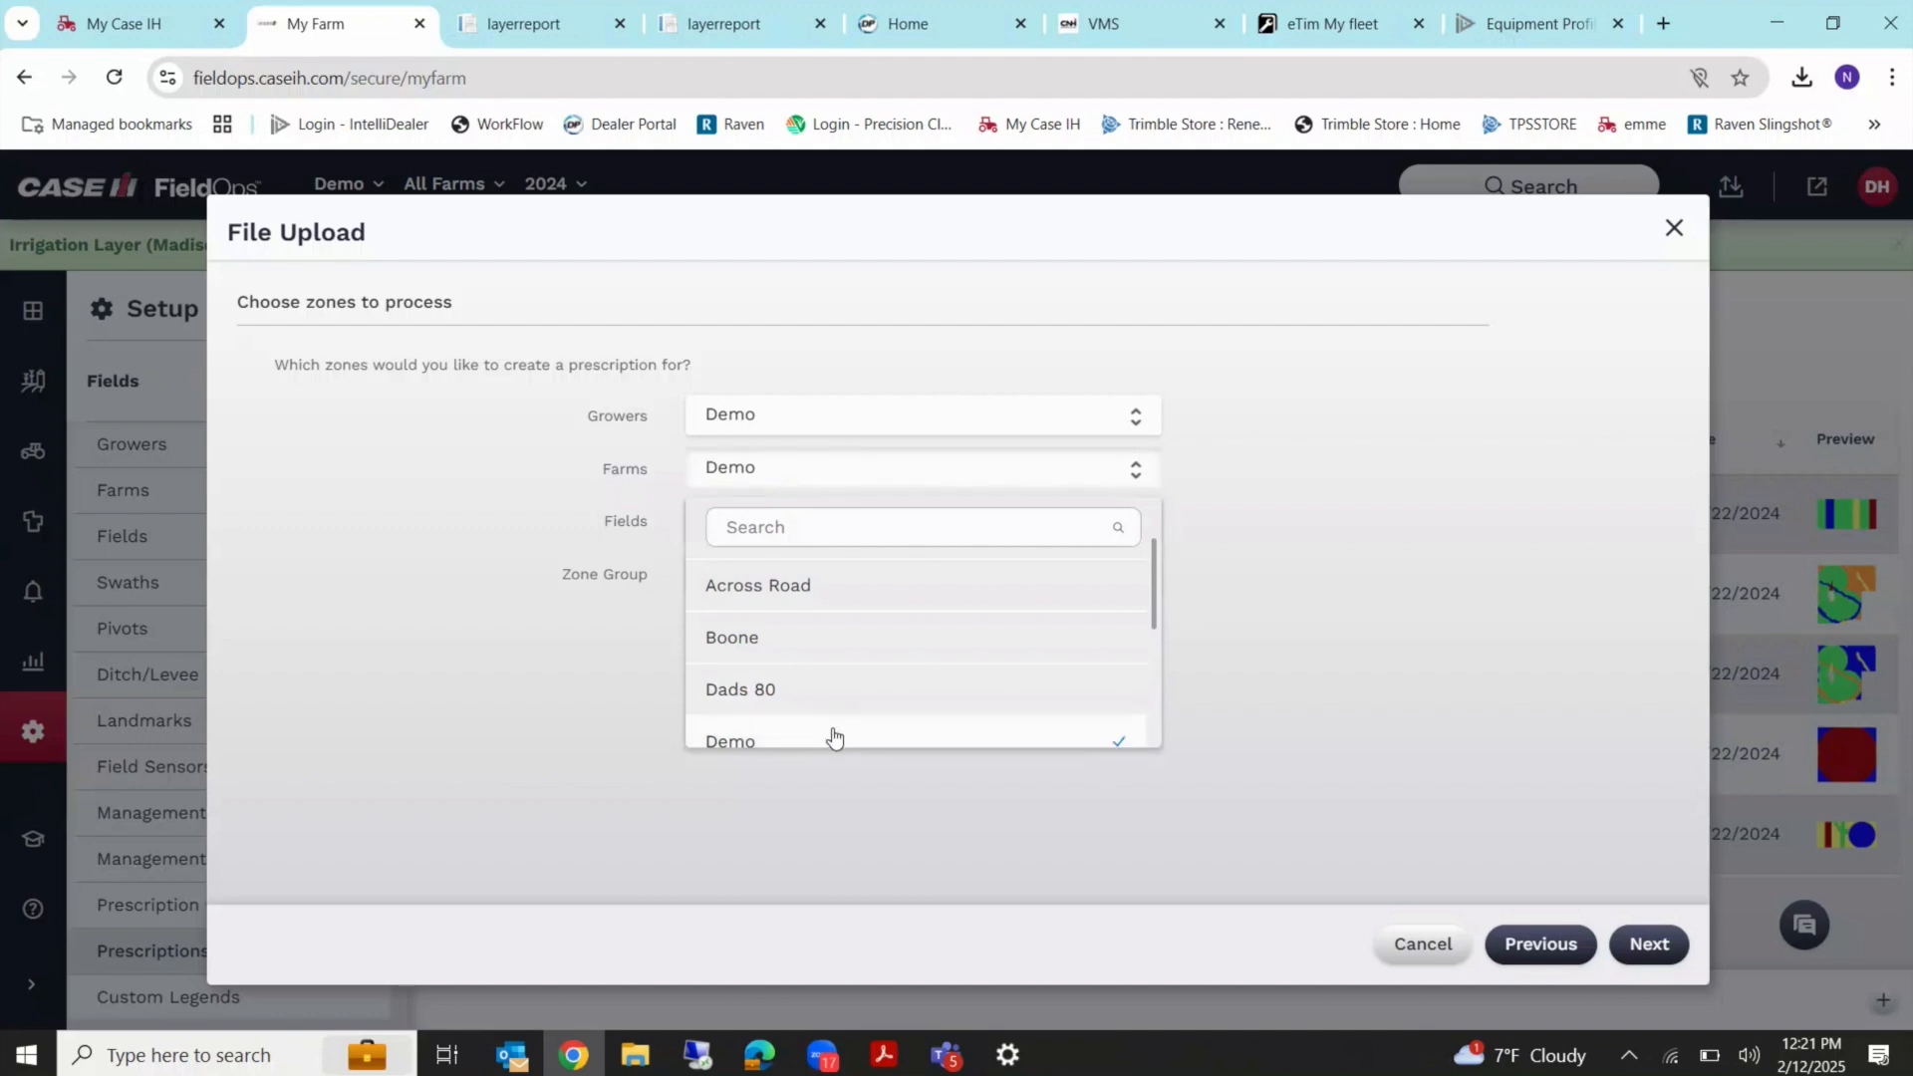
{"action": "left_click", "coordinate": [613, 575]}
{"action": "left_click", "coordinate": [807, 518]}
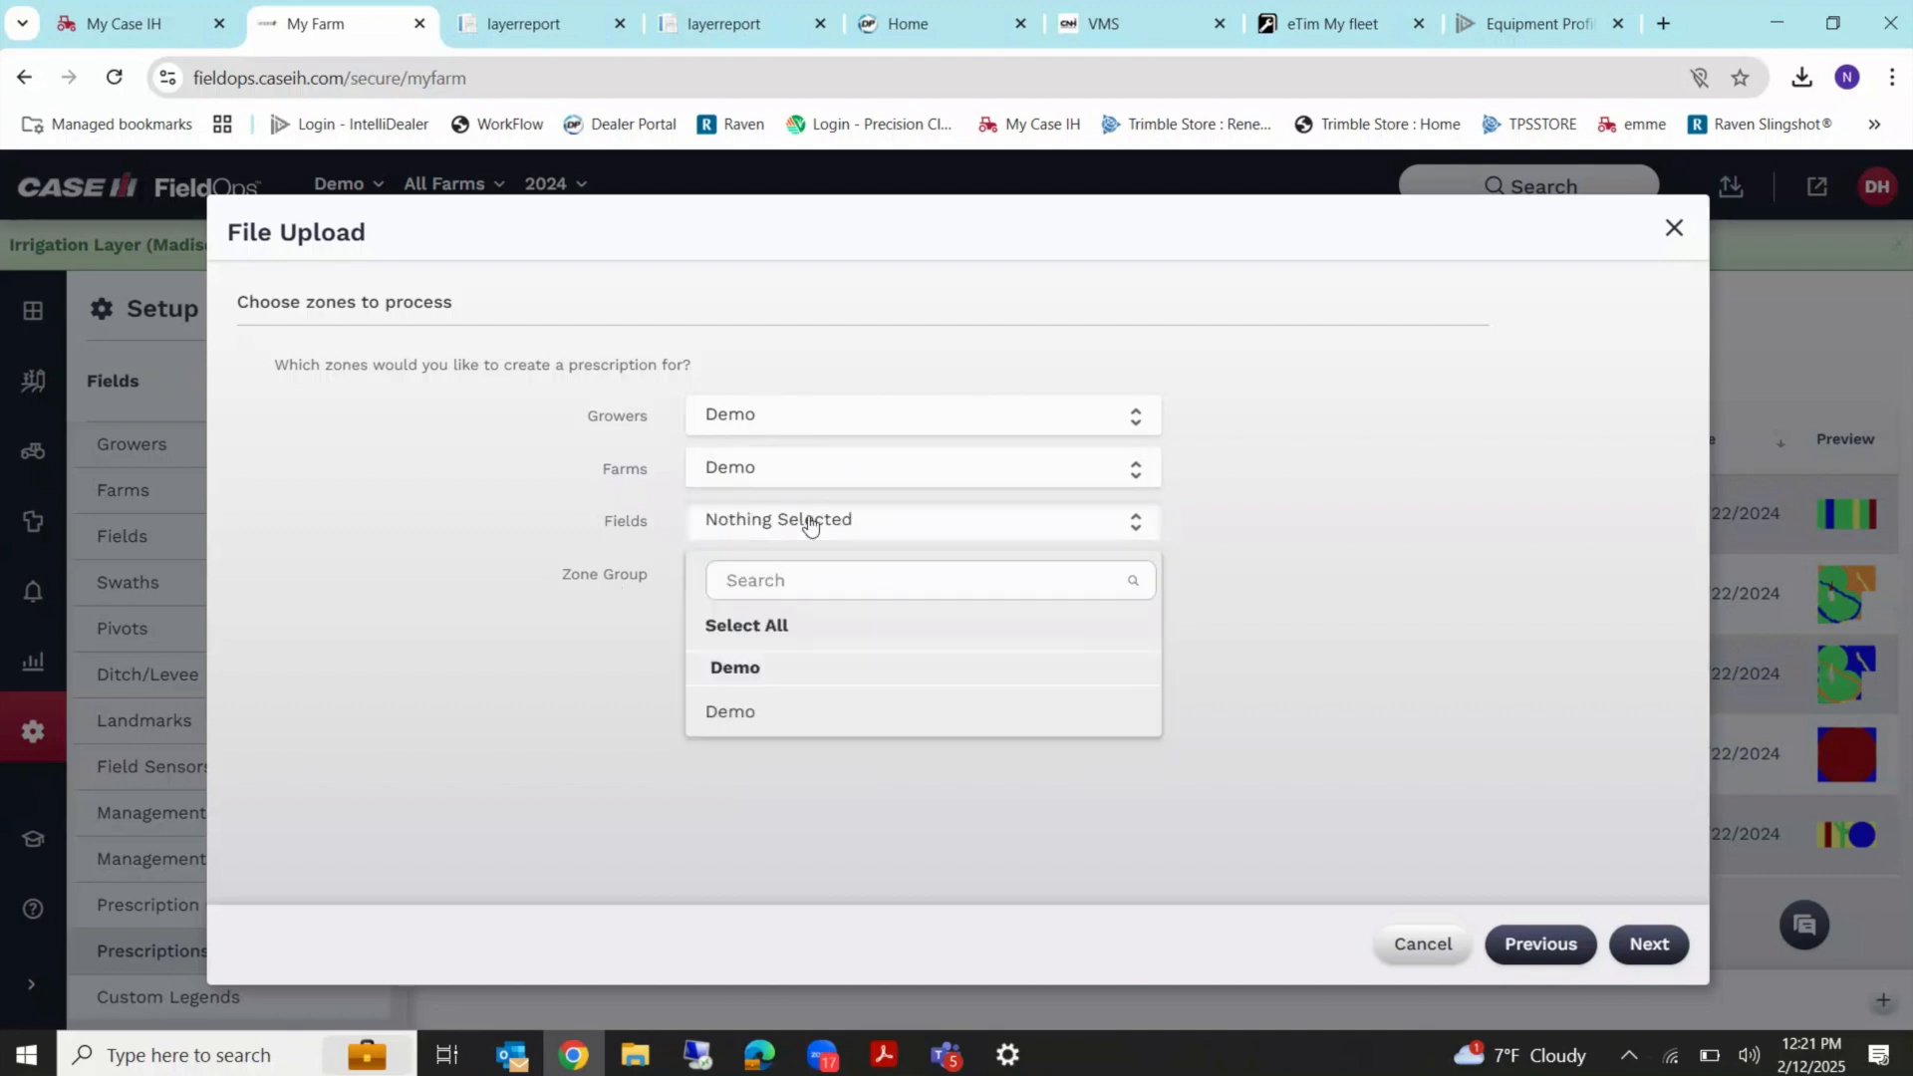
{"action": "left_click", "coordinate": [820, 713]}
{"action": "left_click", "coordinate": [580, 664]}
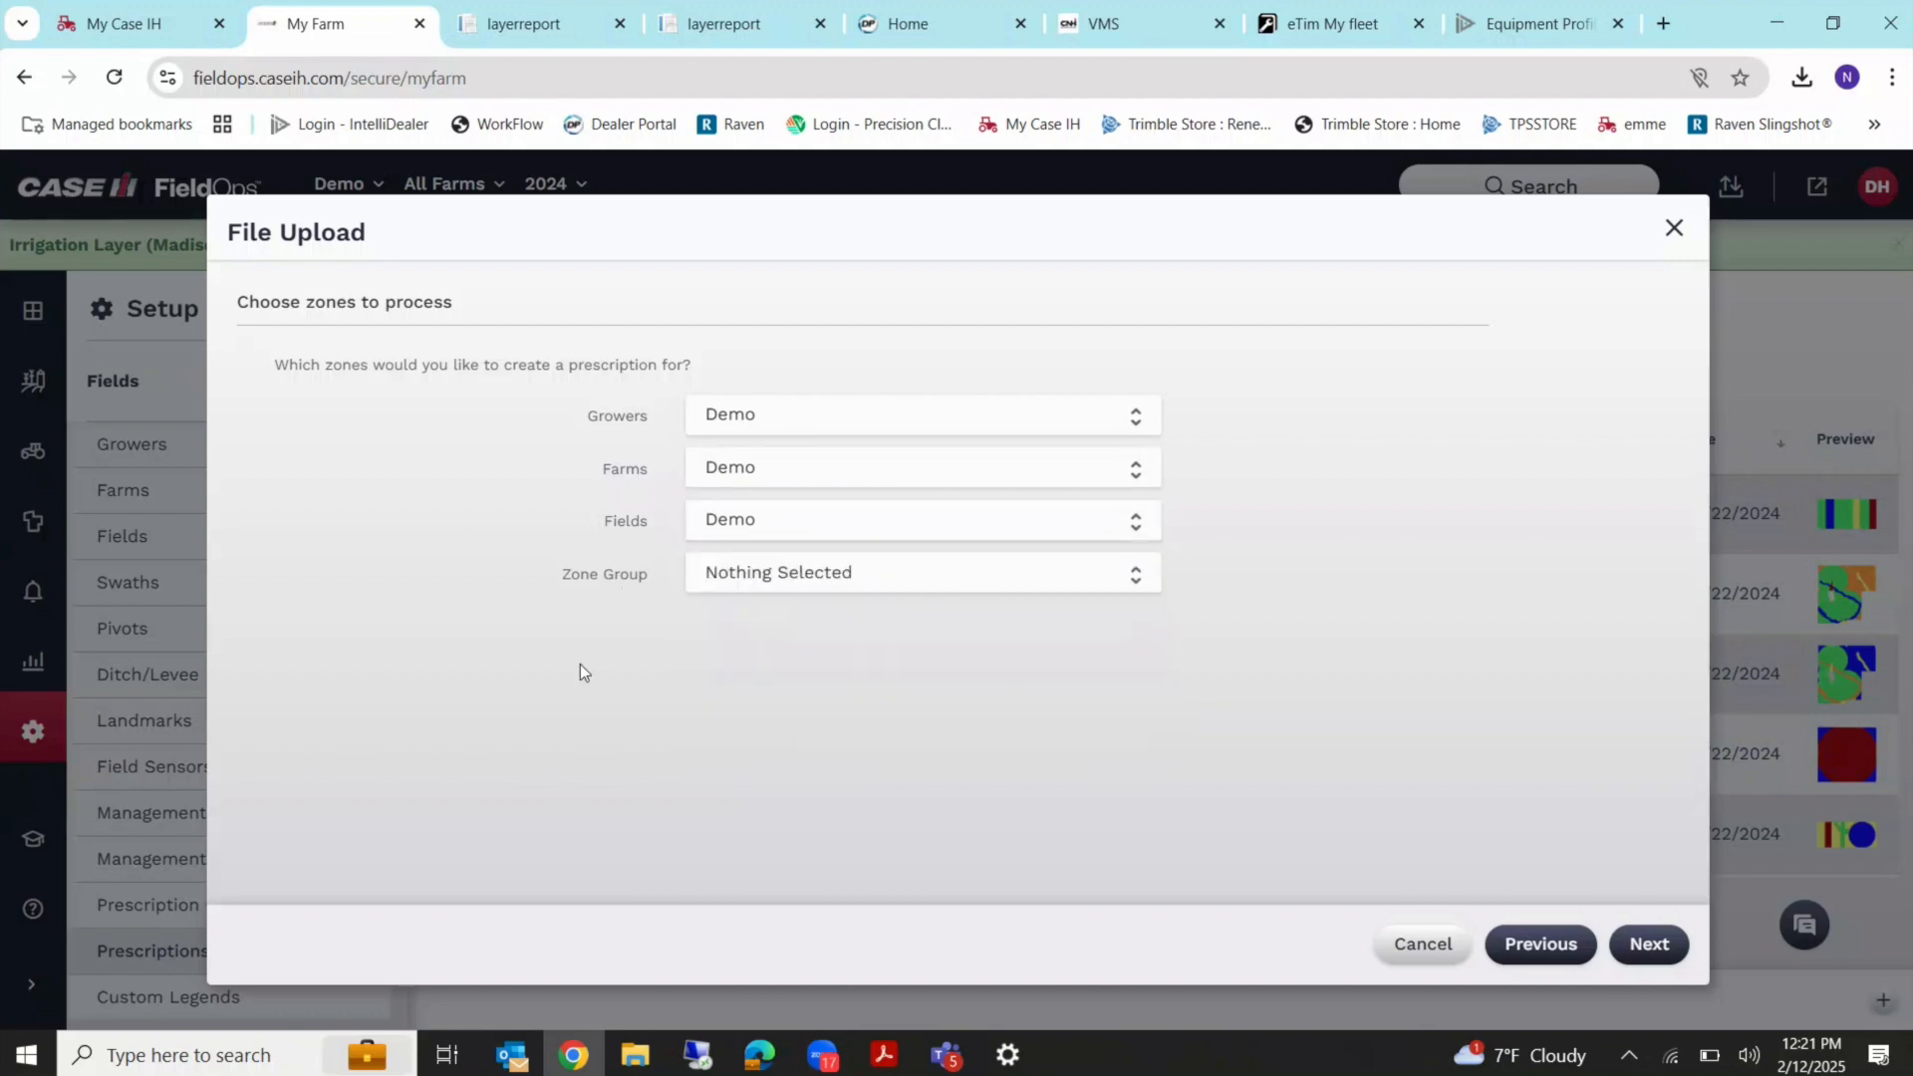
Choose Irrigation Zones as the zone group for the prescription.
{"action": "left_click", "coordinate": [779, 588]}
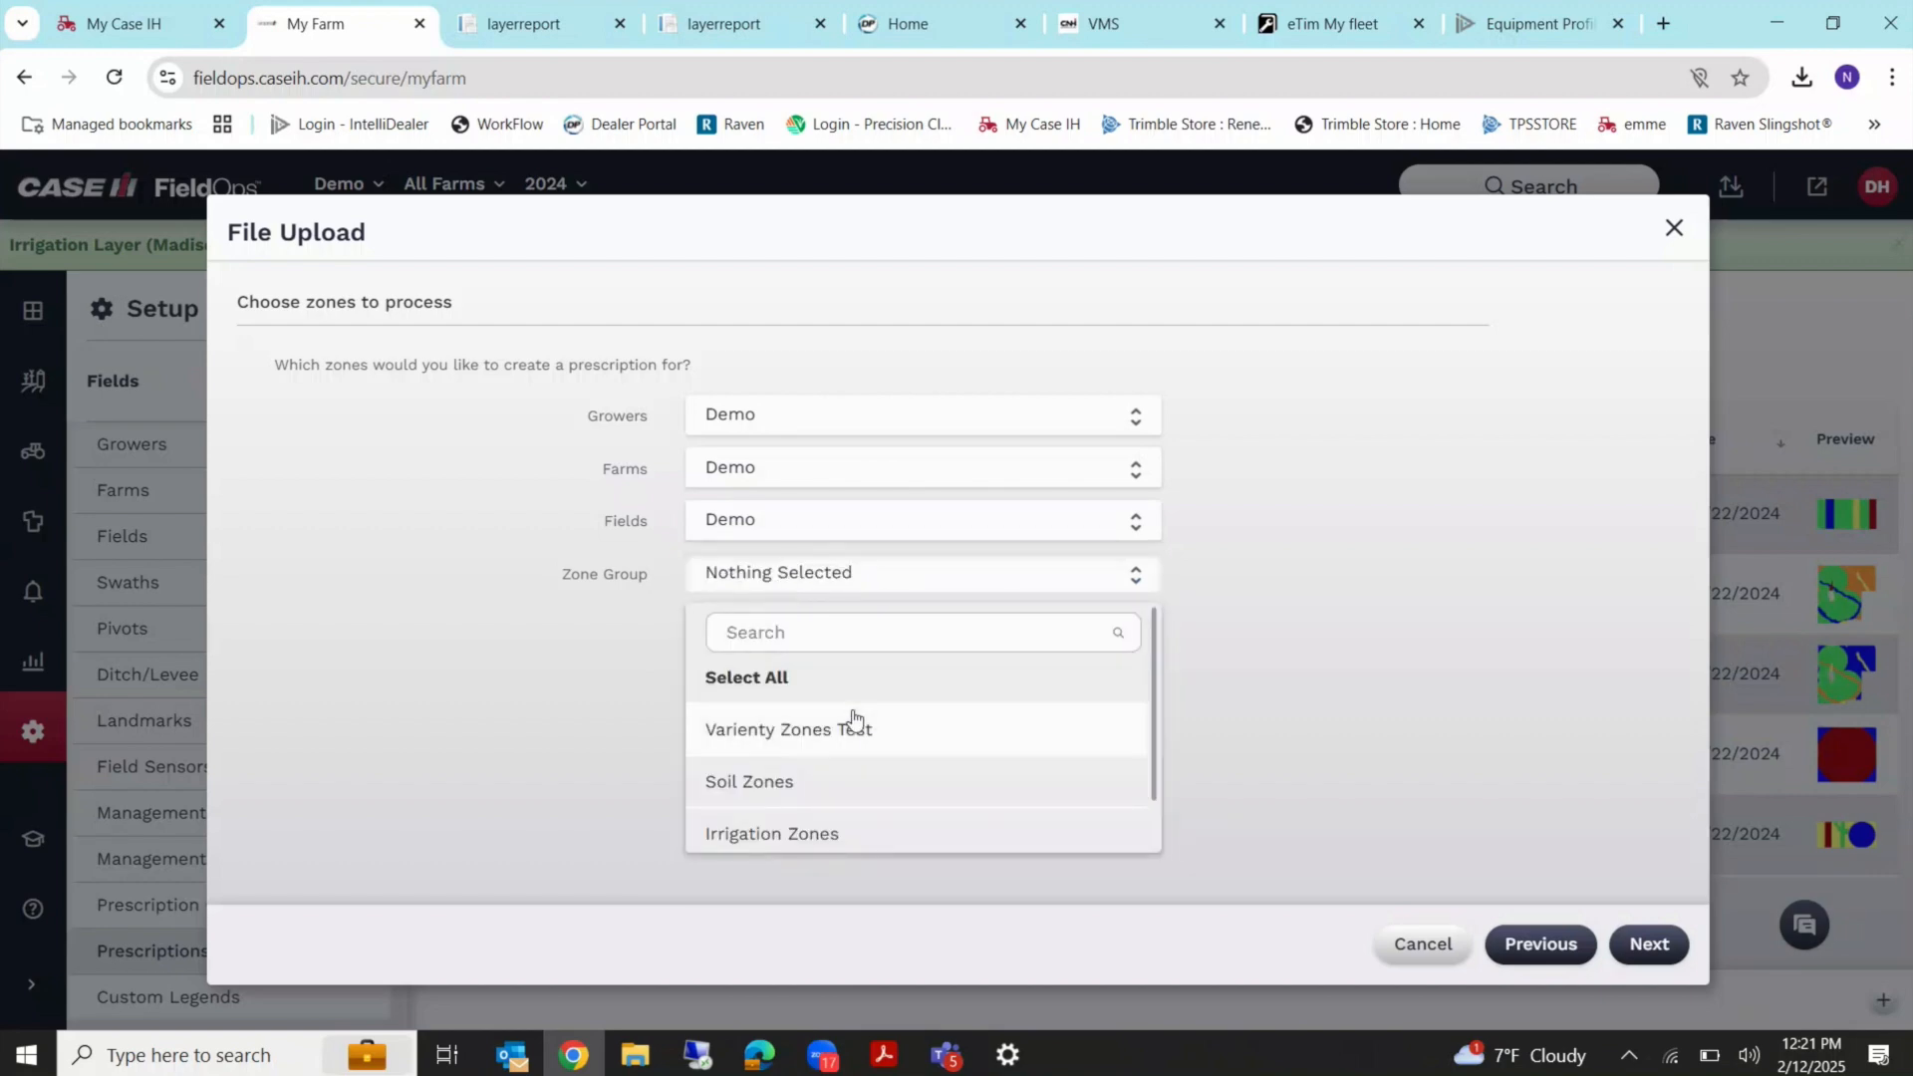
{"action": "scroll", "coordinate": [854, 719], "scroll_direction": "down", "scroll_amount": 1}
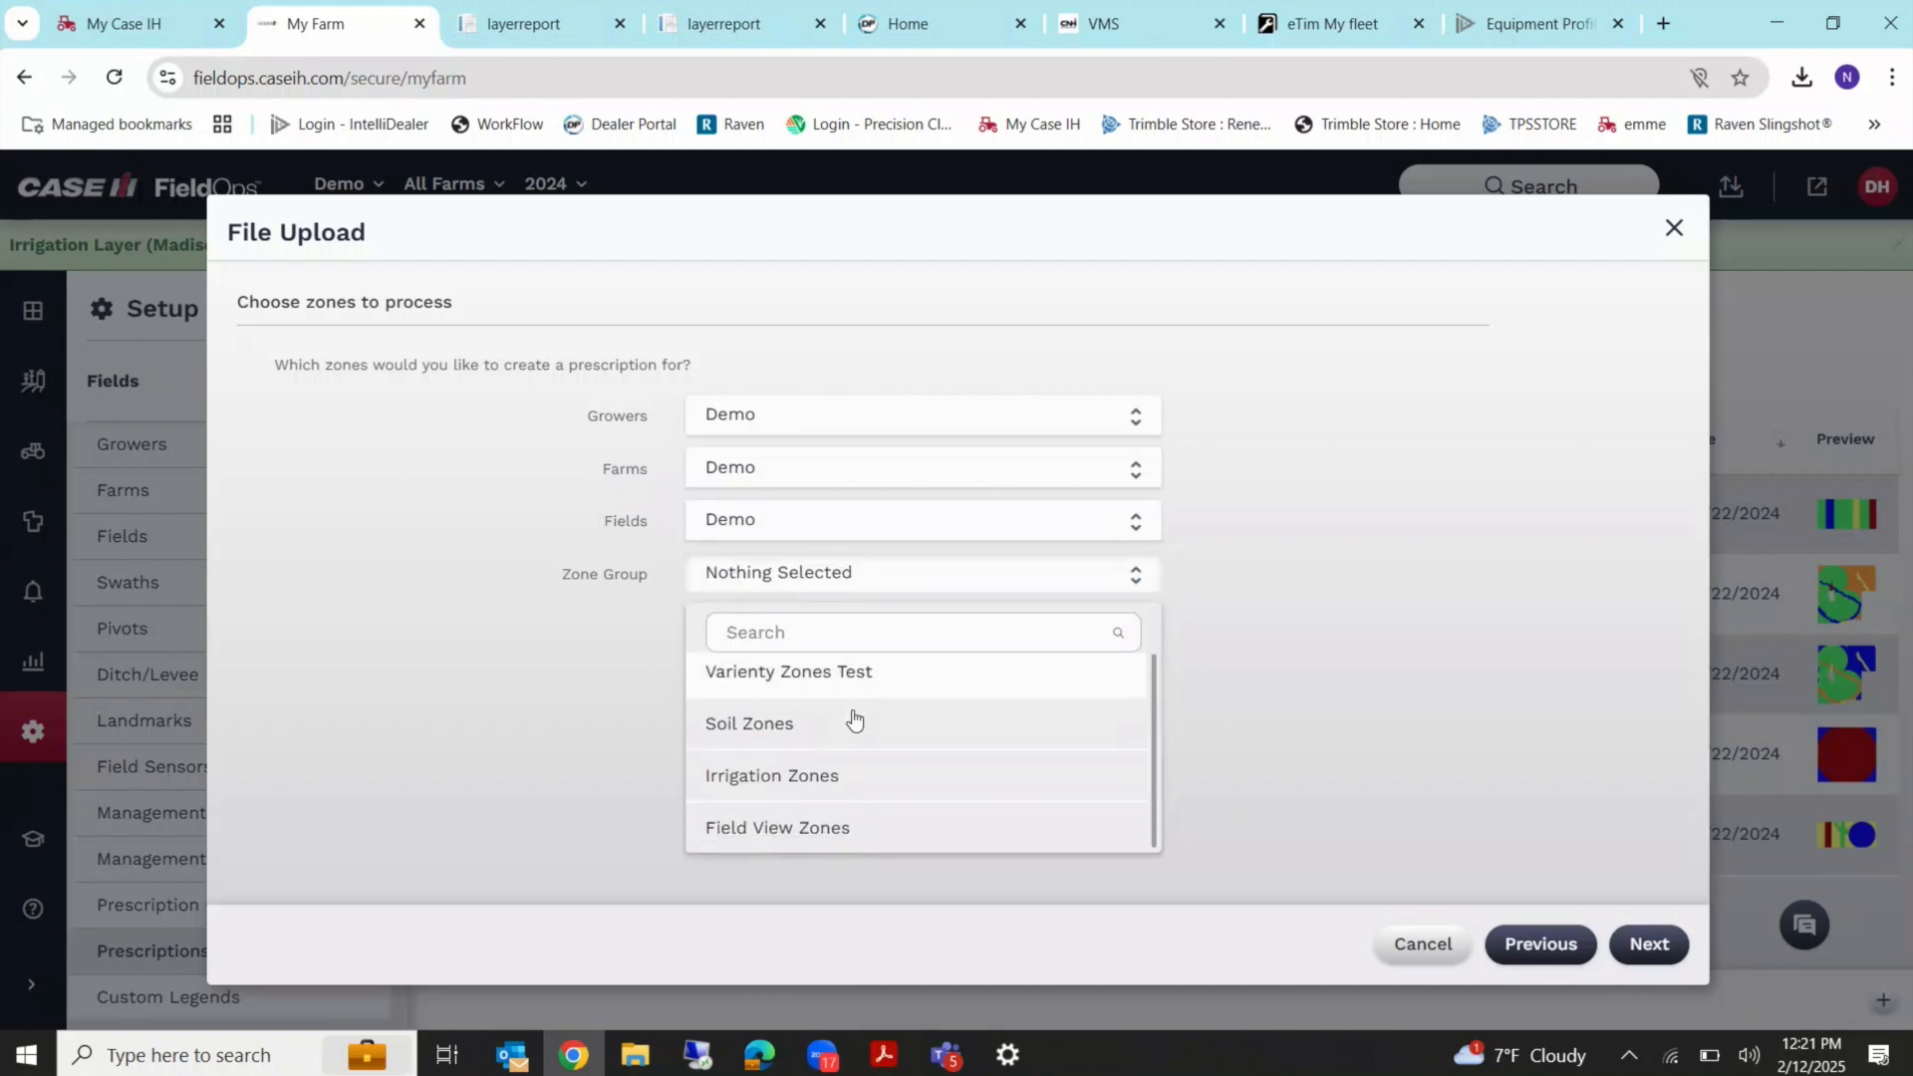
{"action": "left_click", "coordinate": [850, 773]}
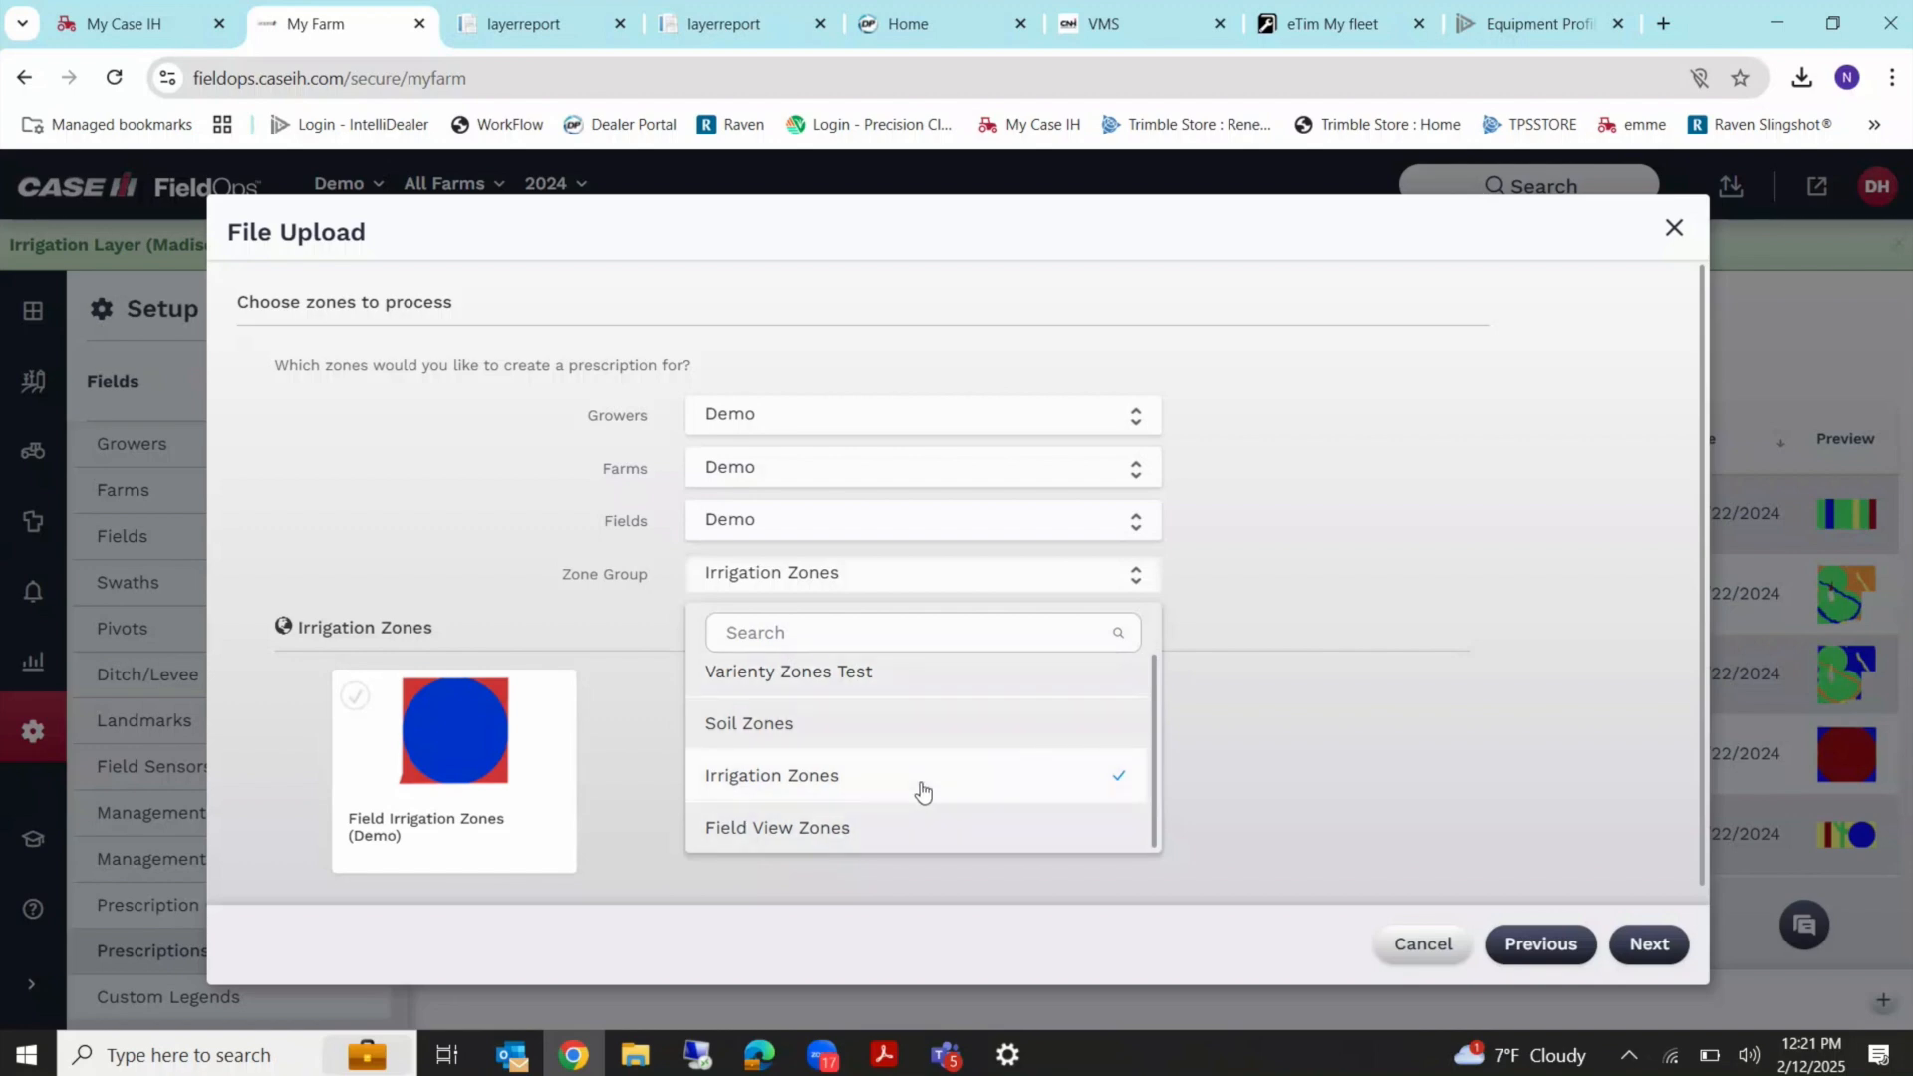
{"action": "left_click", "coordinate": [904, 750]}
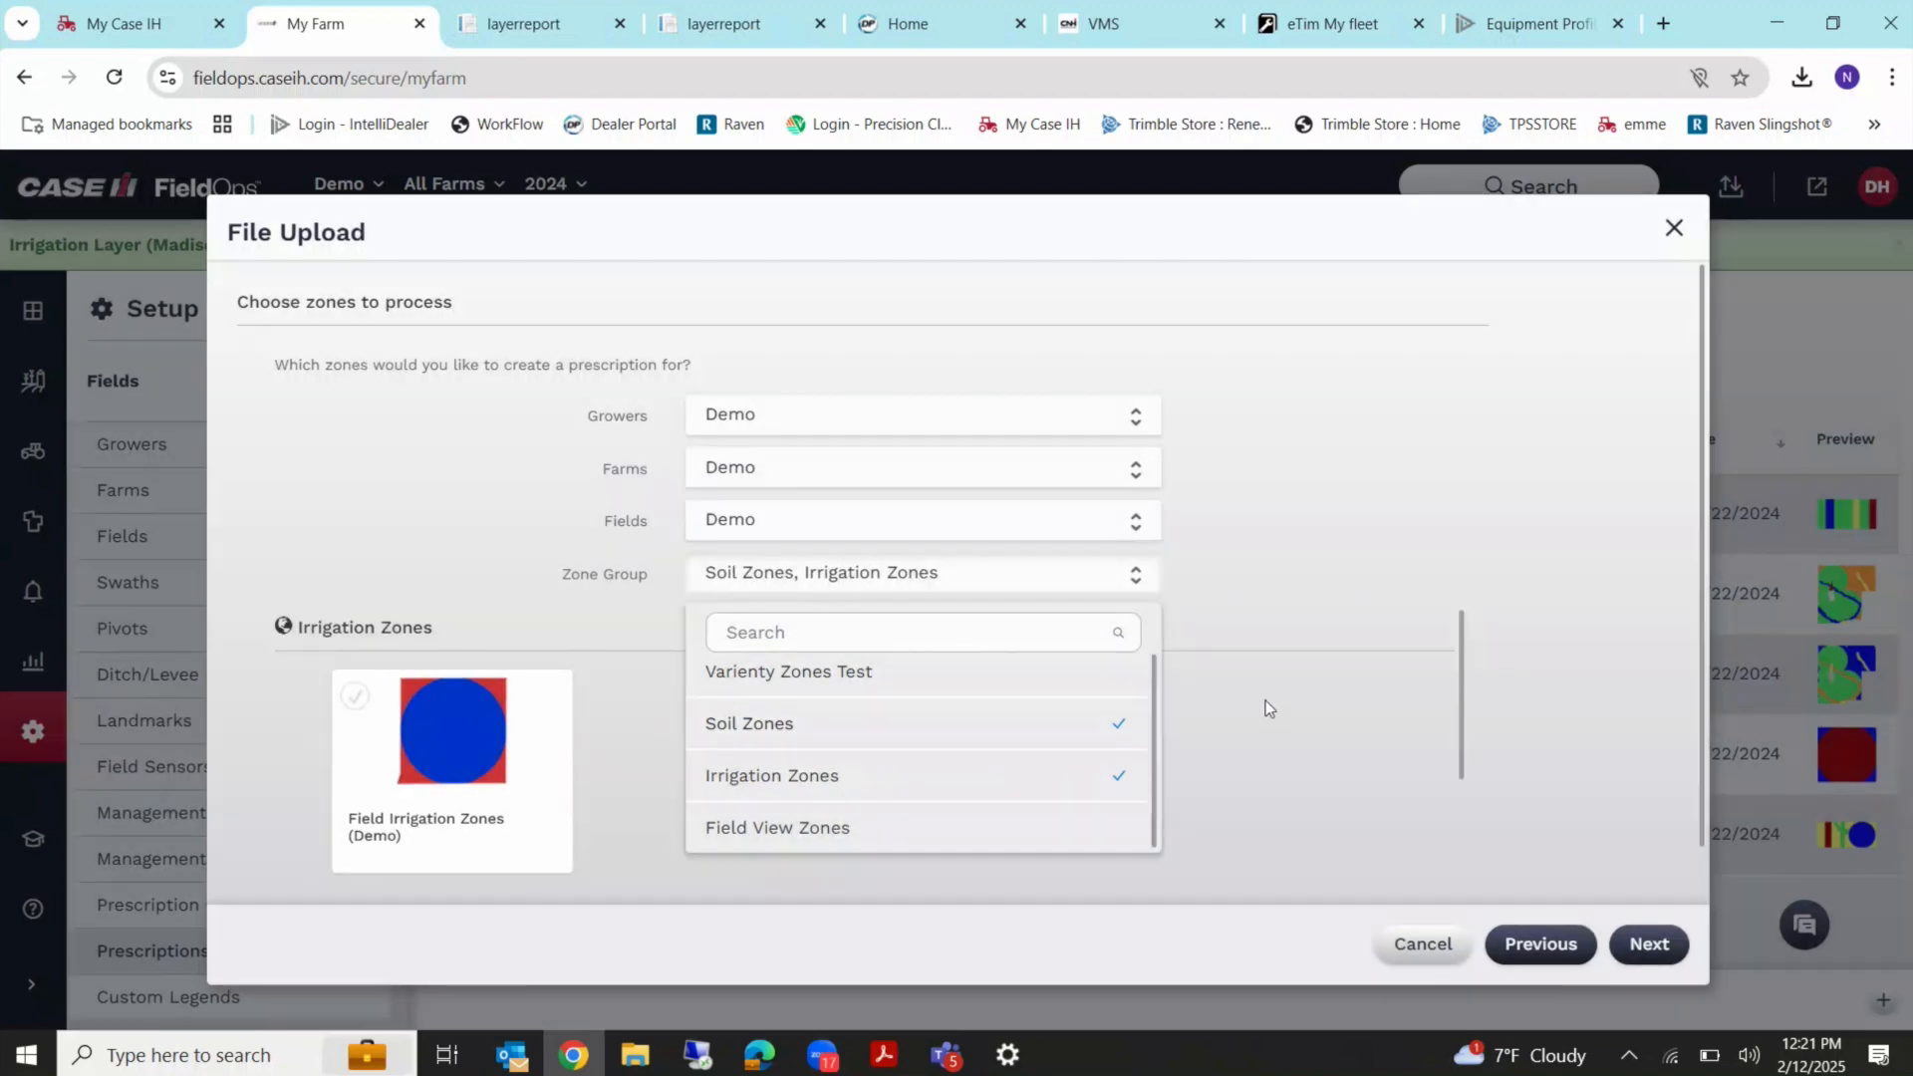
{"action": "left_click", "coordinate": [1332, 623]}
{"action": "left_click", "coordinate": [1040, 580]}
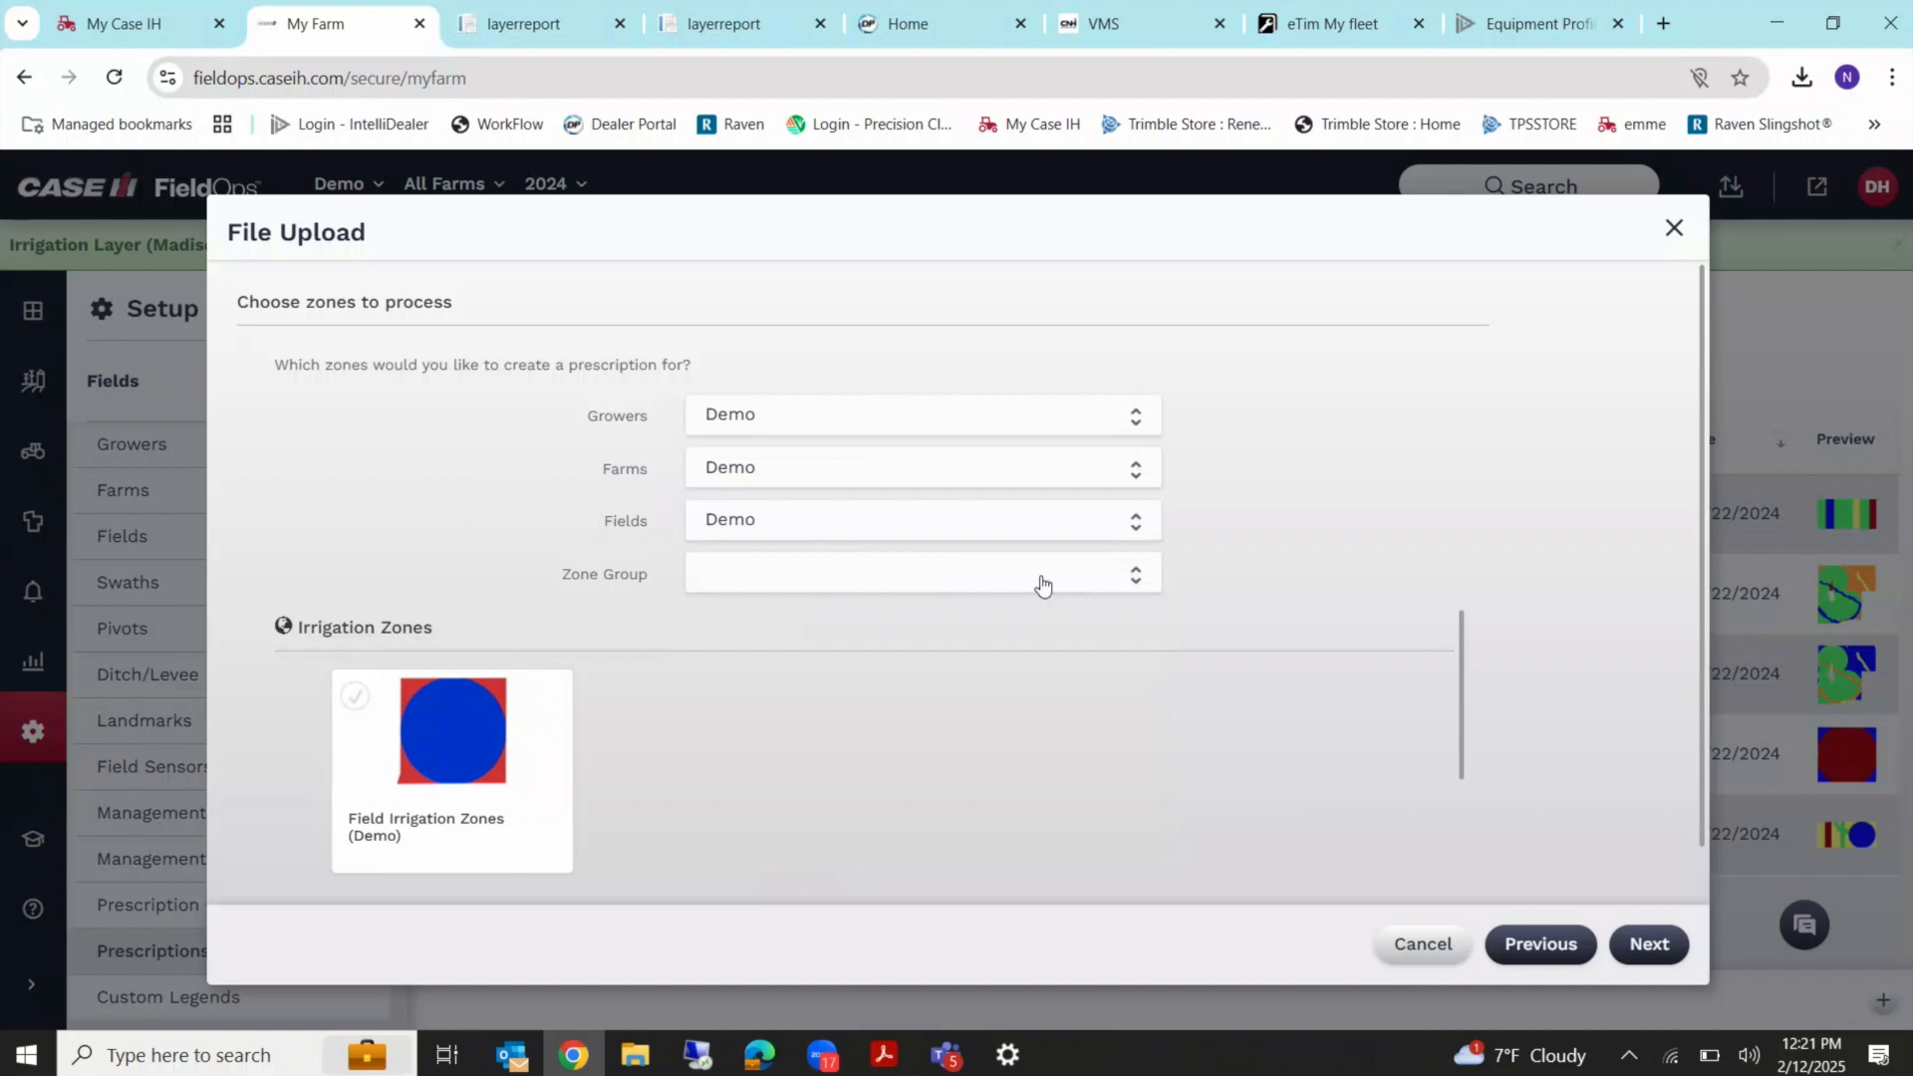
{"action": "left_click", "coordinate": [1003, 729]}
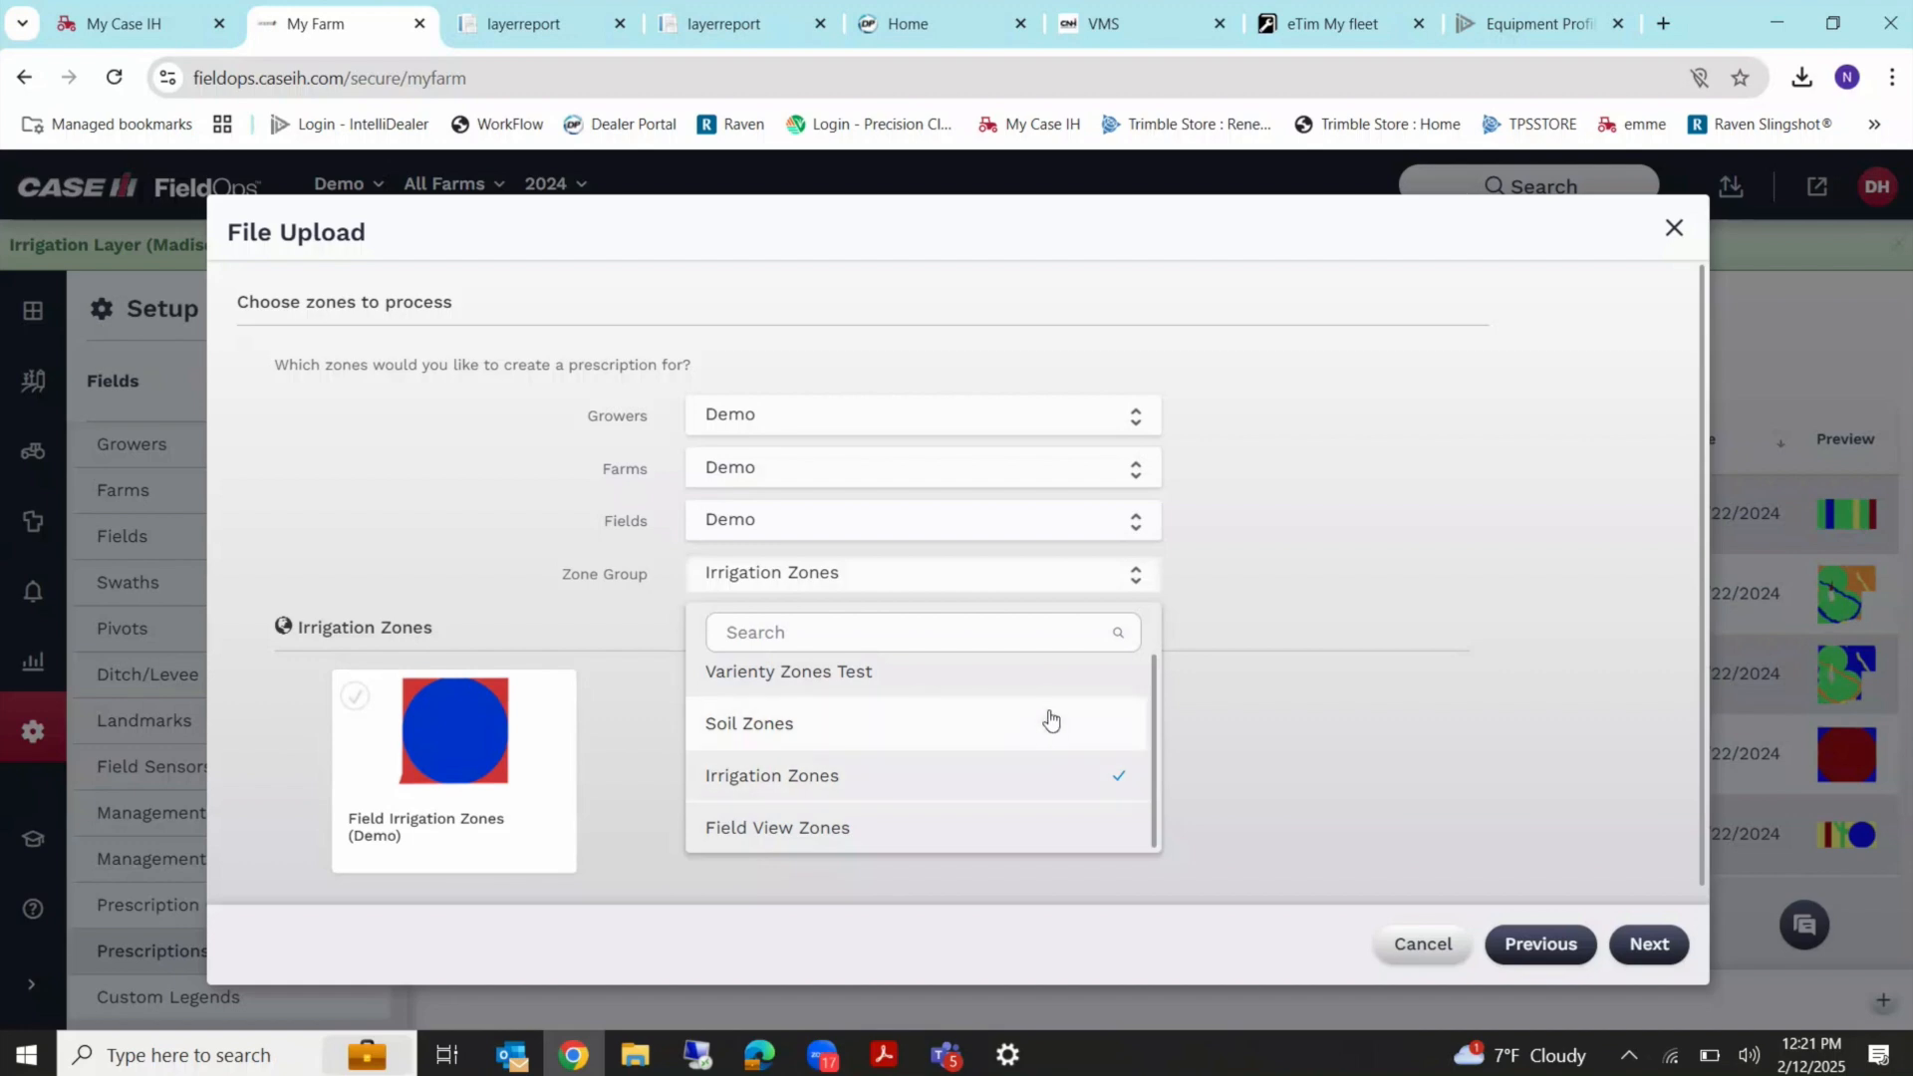
{"action": "scroll", "coordinate": [1020, 710], "scroll_direction": "down", "scroll_amount": 1}
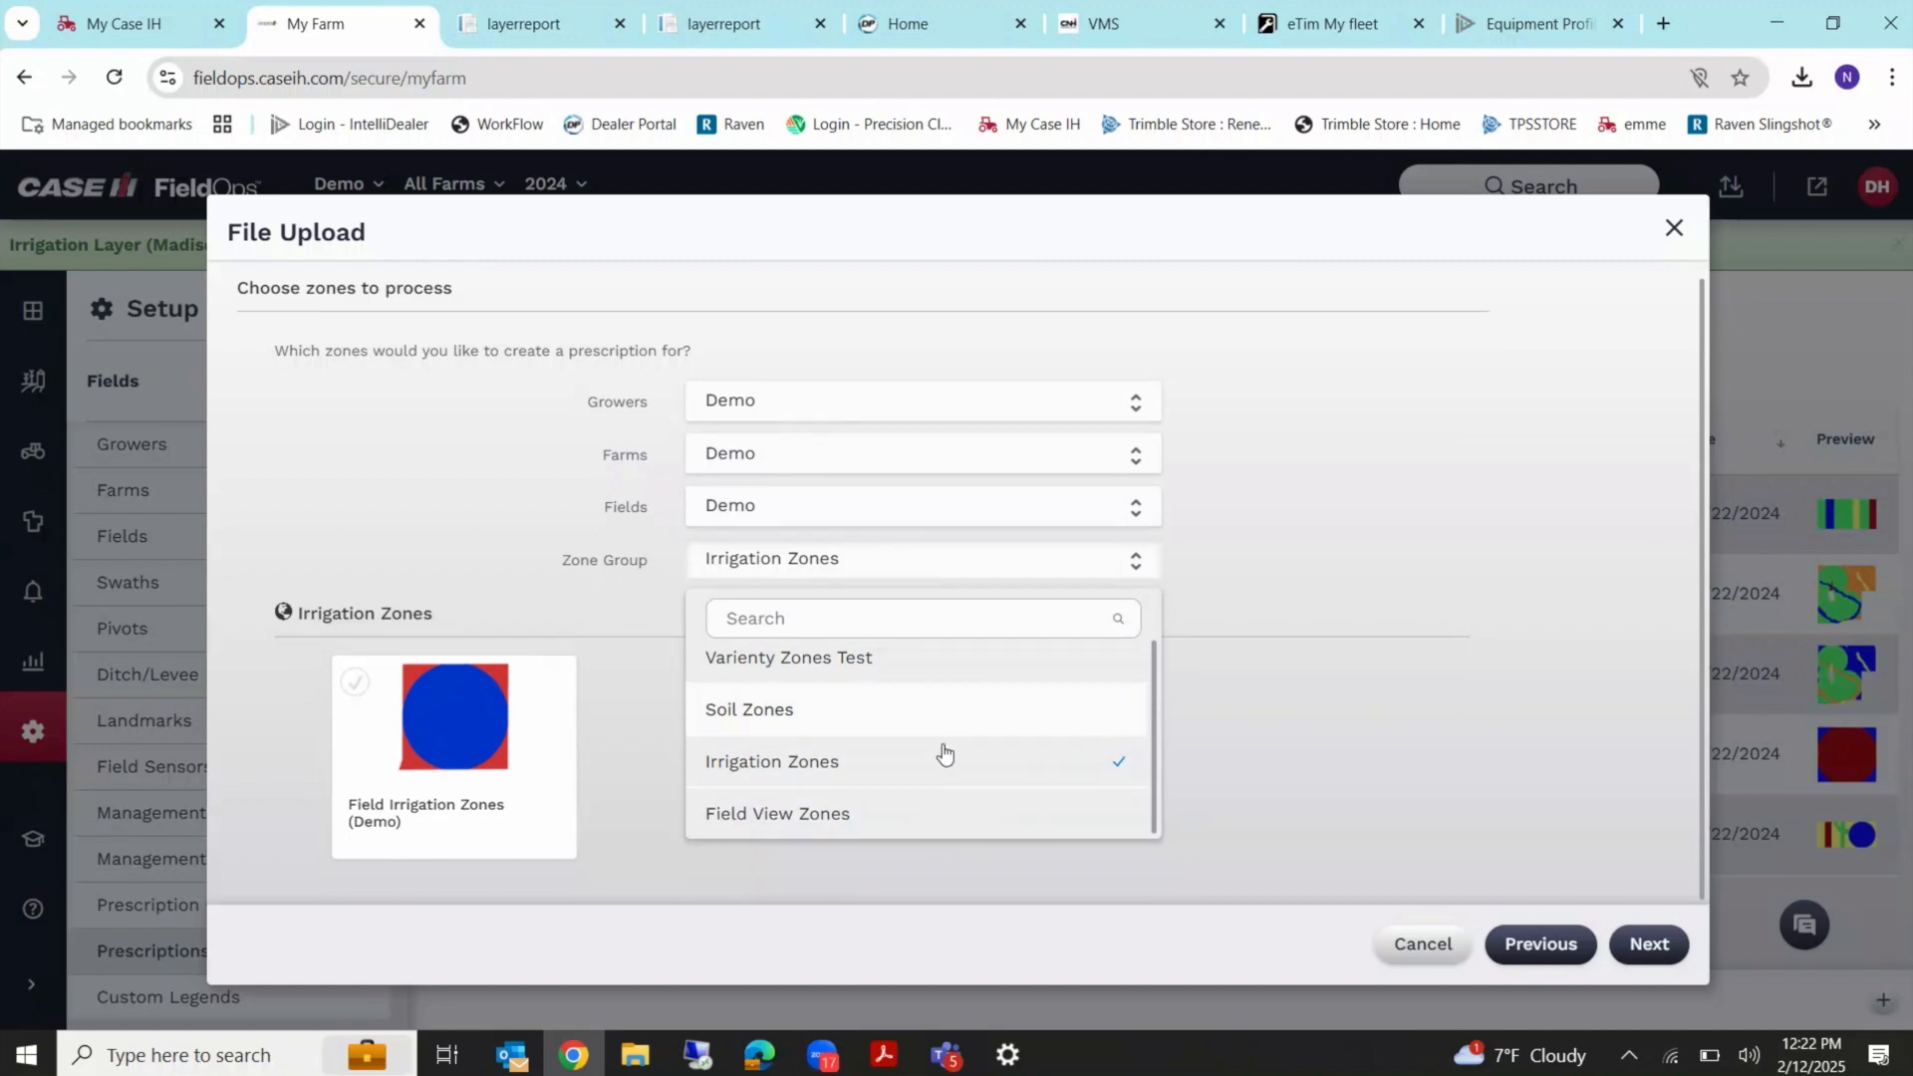
{"action": "left_click", "coordinate": [996, 777]}
{"action": "scroll", "coordinate": [999, 757], "scroll_direction": "up", "scroll_amount": 1}
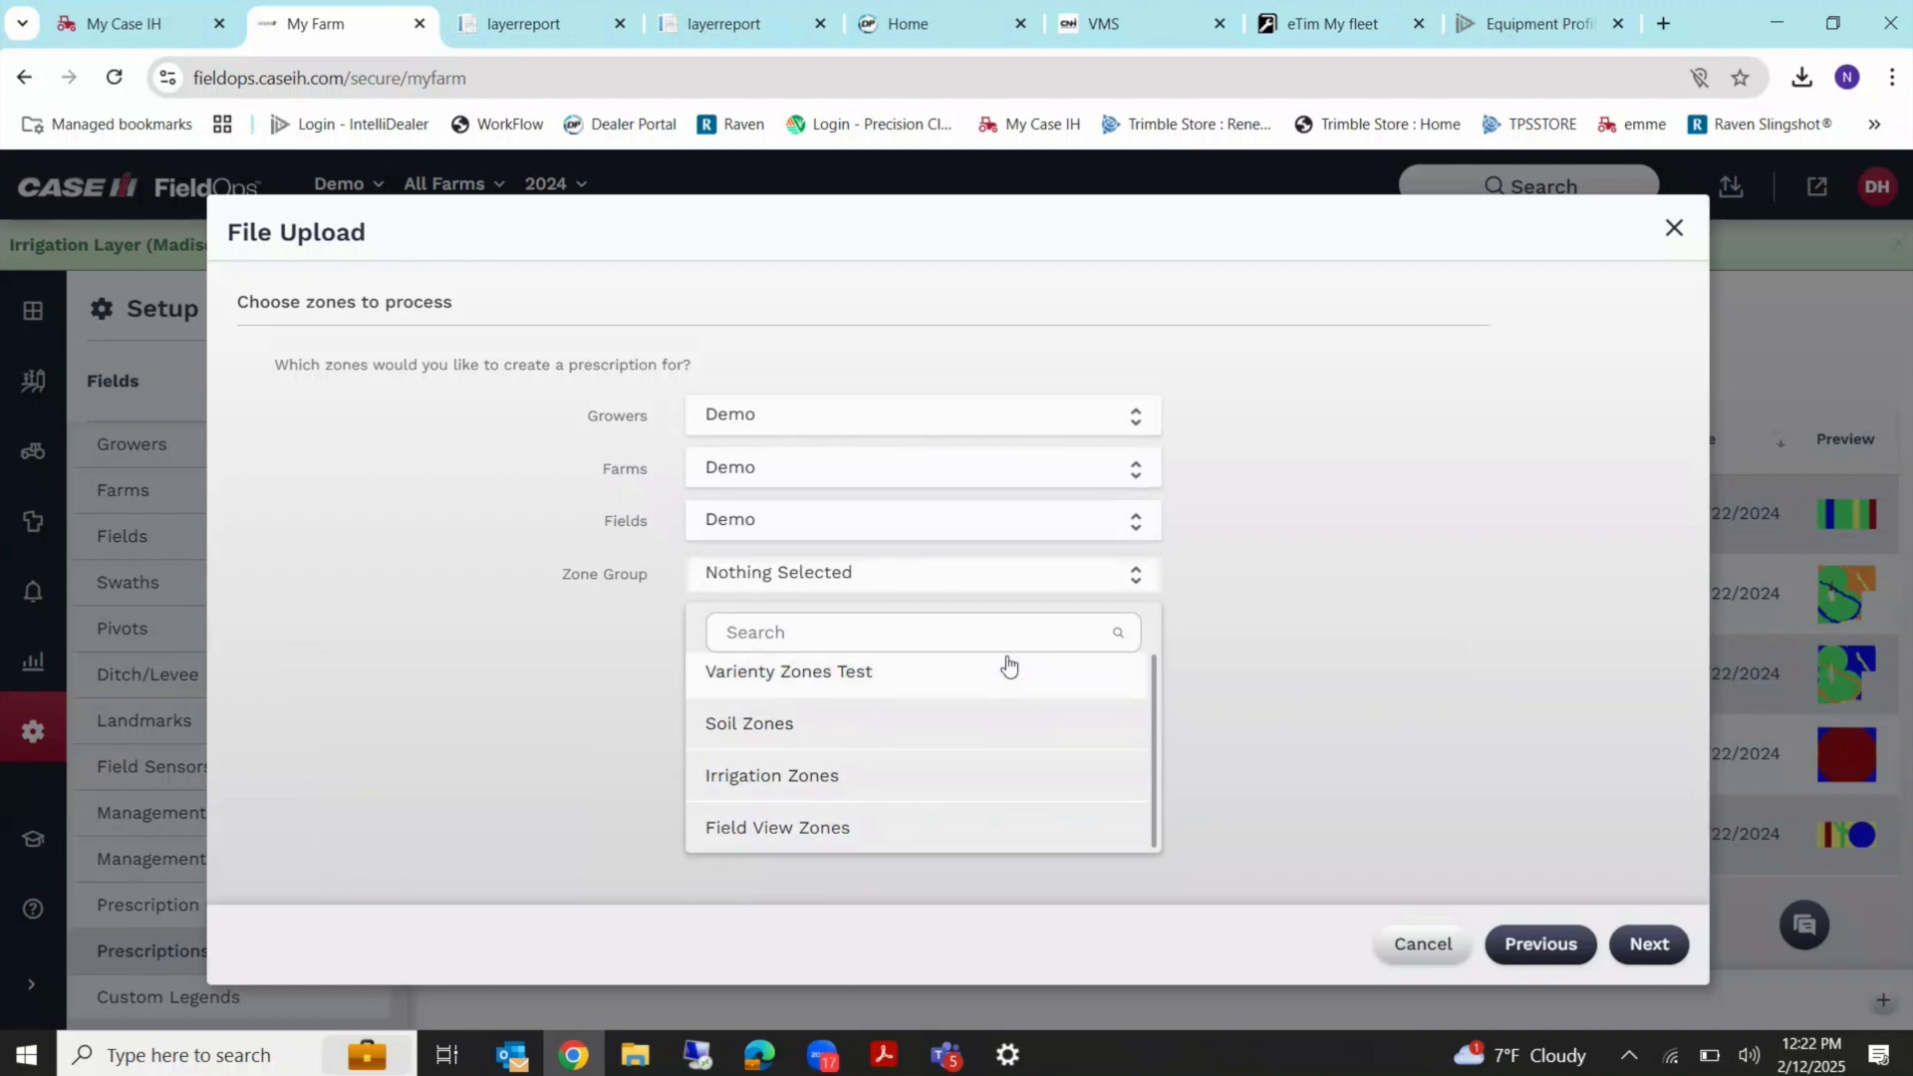
{"action": "left_click", "coordinate": [995, 777]}
Select the Field Irrigation Zones (Demo) map for processing and continue to its prescription rates.
{"action": "left_click", "coordinate": [1347, 664]}
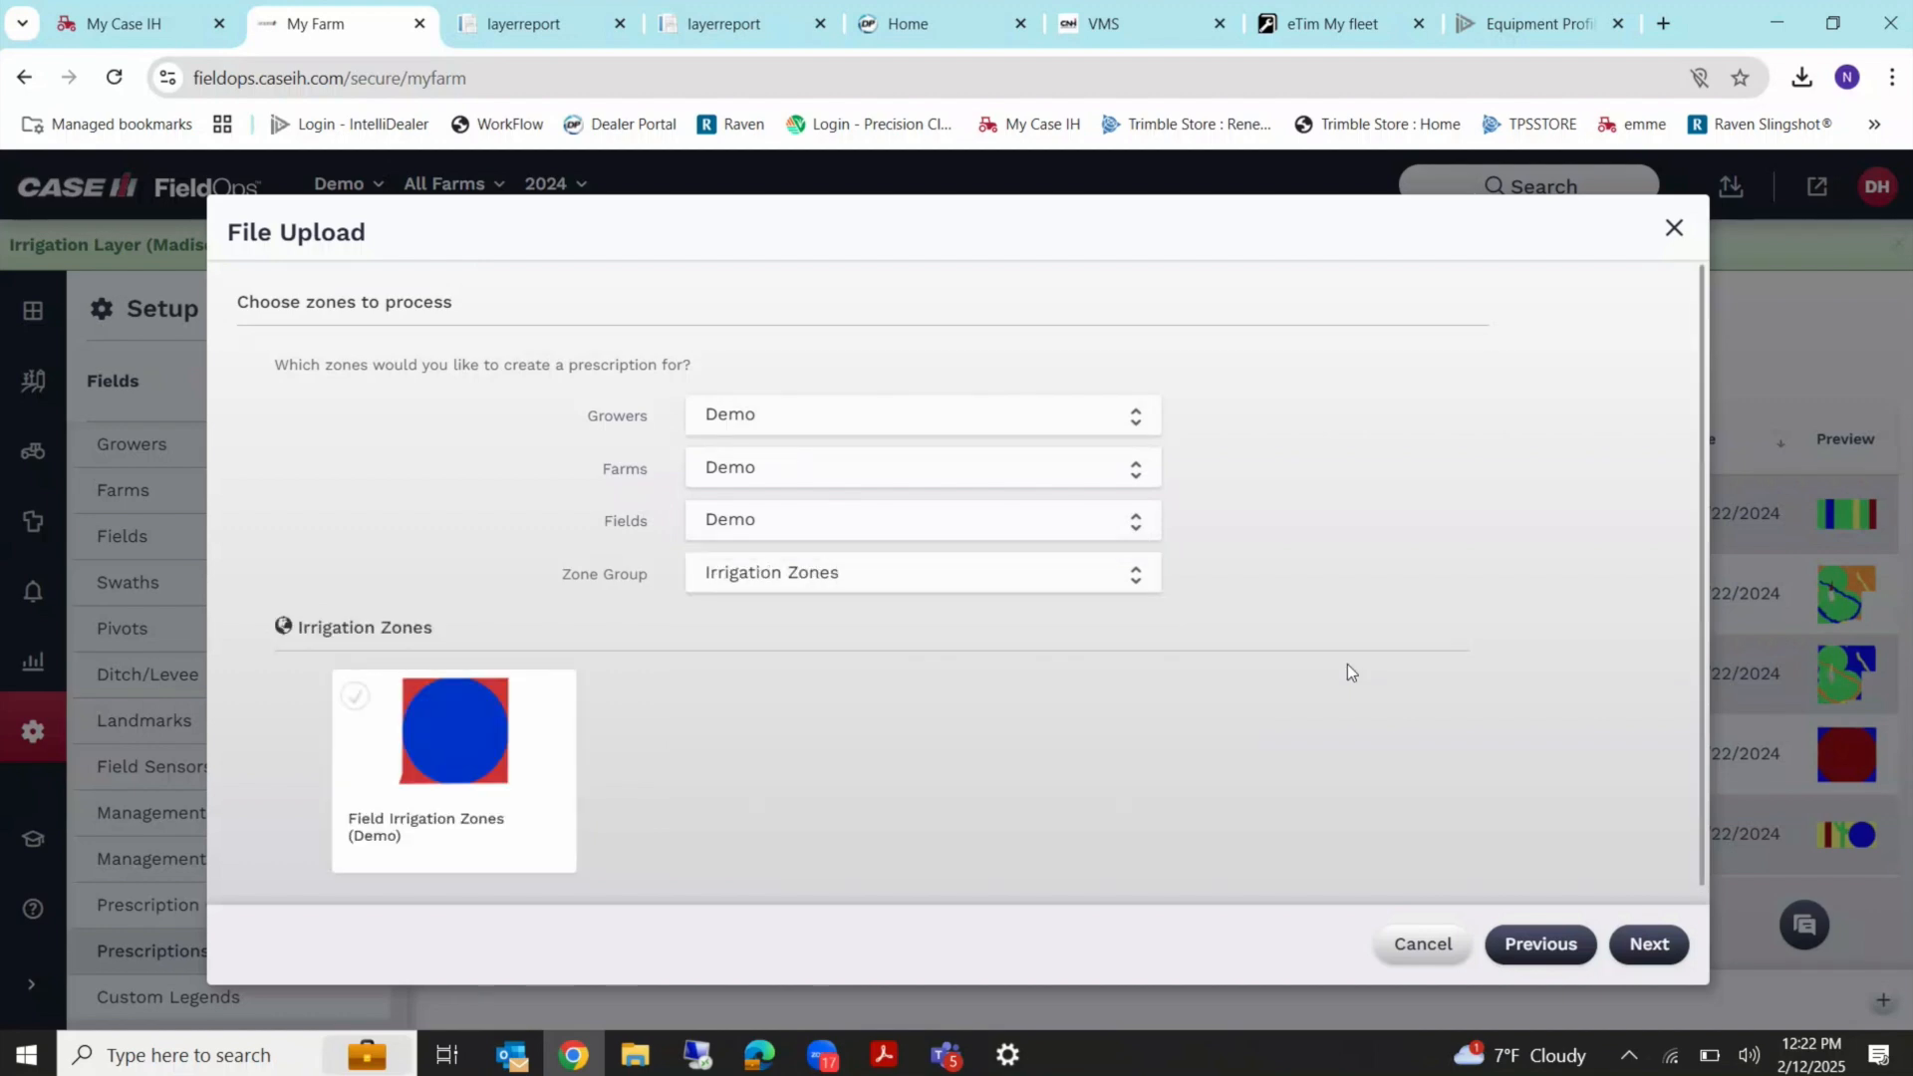
{"action": "left_click", "coordinate": [507, 759]}
{"action": "left_click", "coordinate": [1641, 943]}
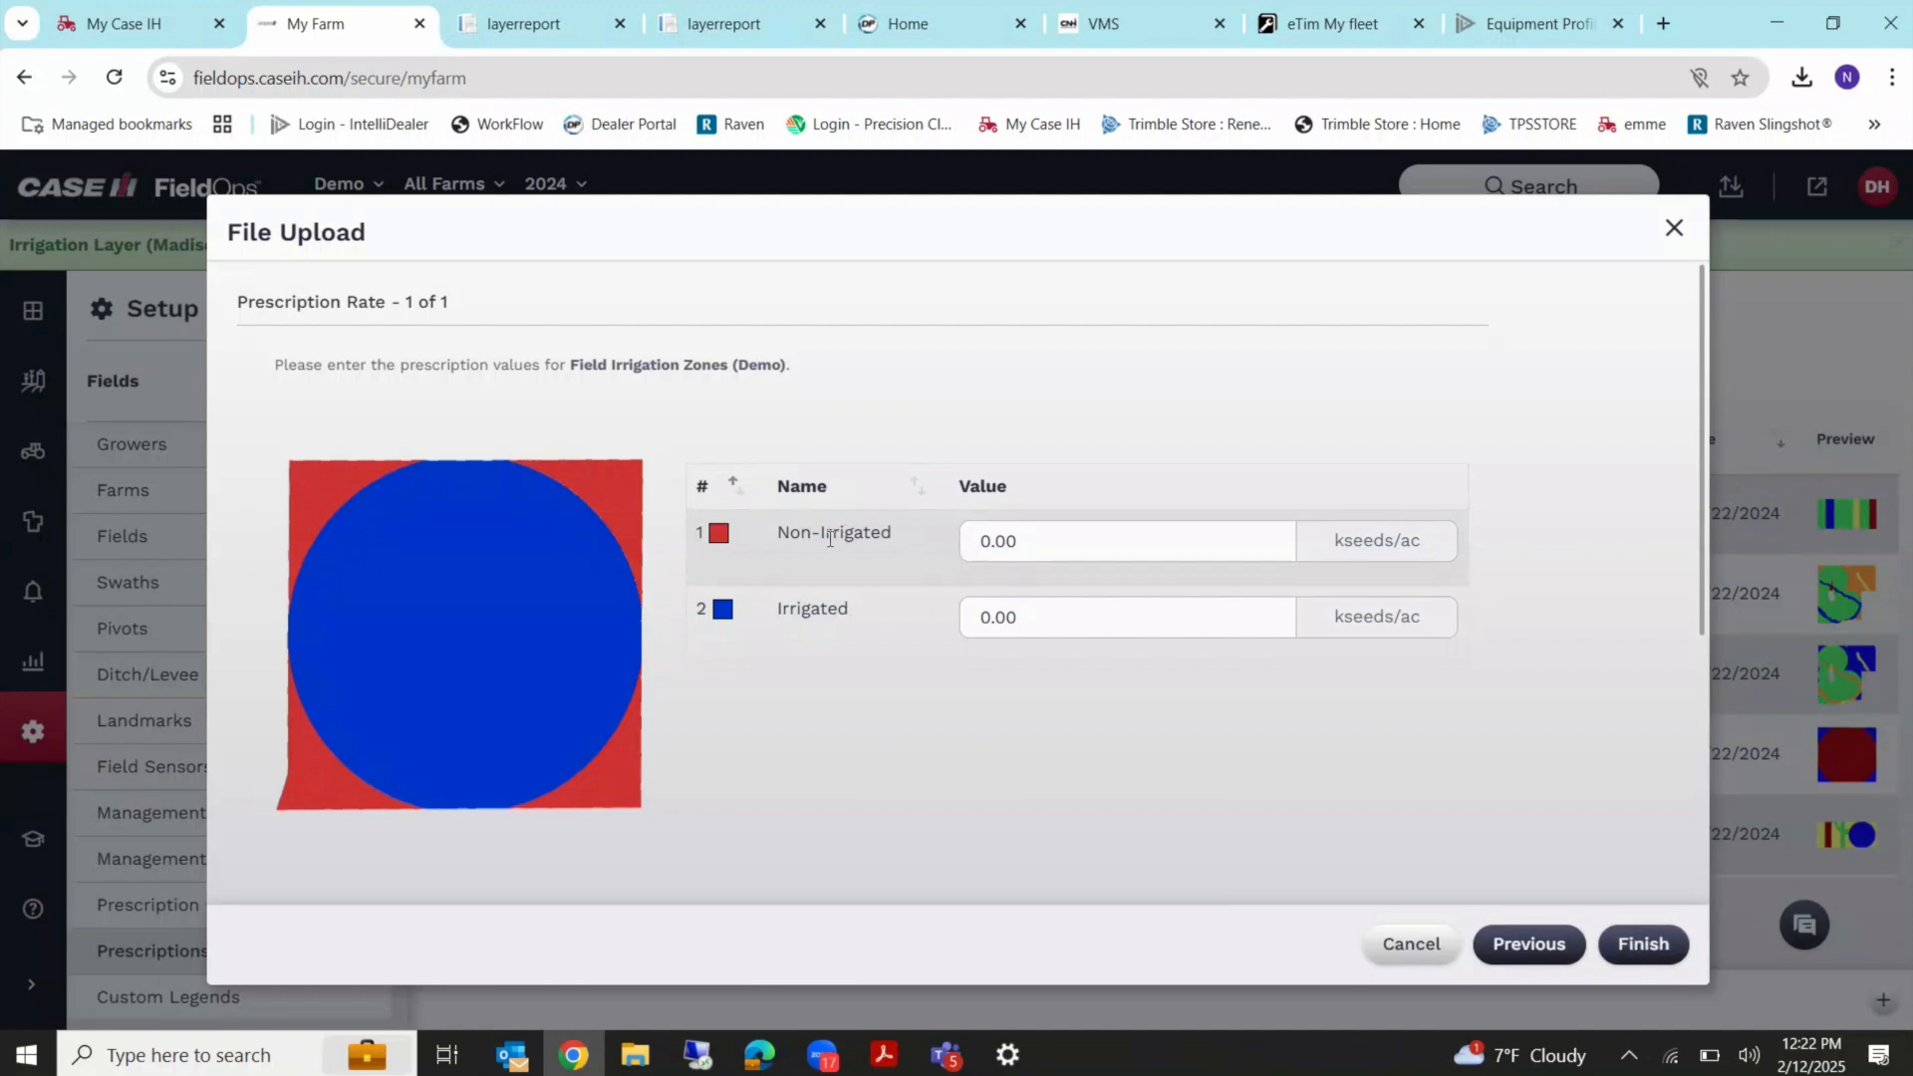
Set the seeding rate to 25 kseeds/ac for the Non-Irrigated zone and 33 kseeds/ac for the Irrigated zone.
{"action": "key", "text": "BackSpace"}
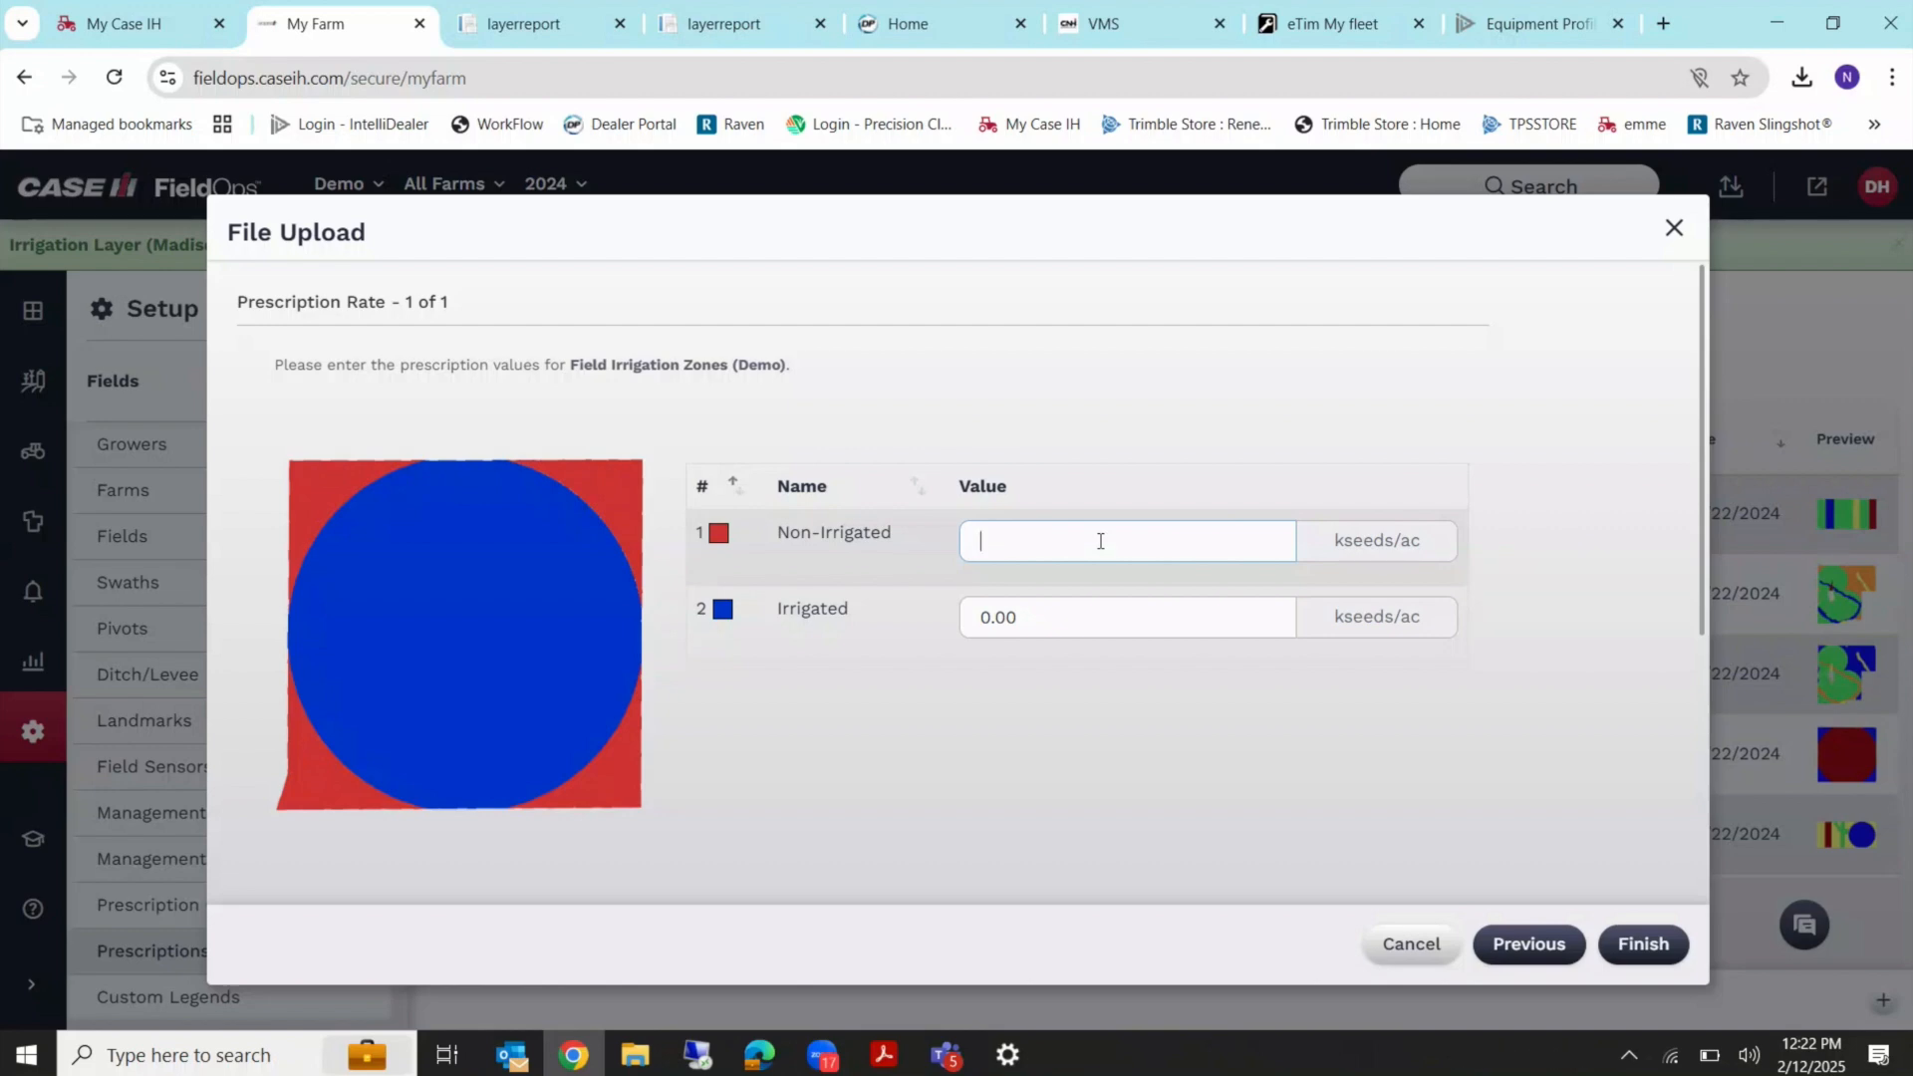
{"action": "type", "text": "25"}
{"action": "left_click", "coordinate": [1034, 619]}
{"action": "key", "text": "BackSpace"}
{"action": "key", "text": "BackSpace"}
{"action": "key", "text": "BackSpace"}
{"action": "key", "text": "BackSpace"}
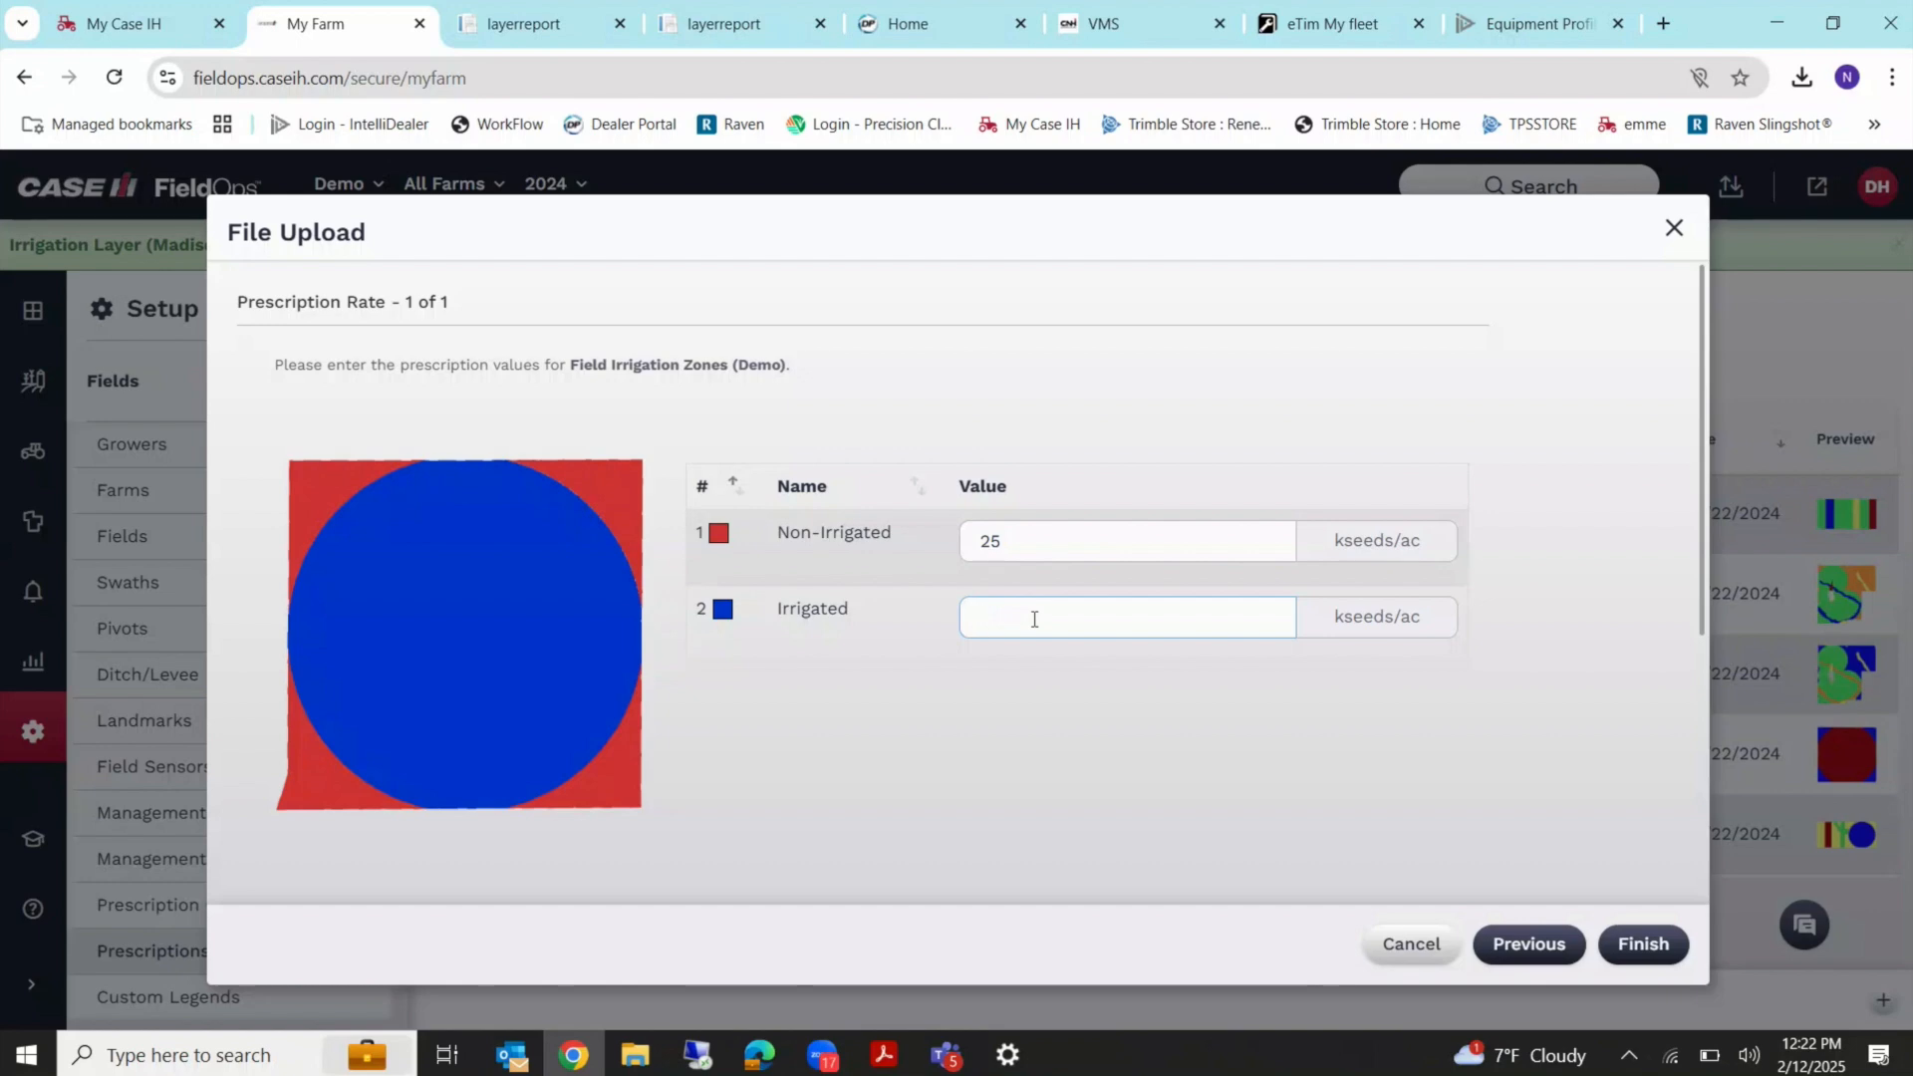
{"action": "type", "text": "33"}
{"action": "left_click", "coordinate": [1058, 677]}
Set the prescription's crop to Corn.
{"action": "scroll", "coordinate": [1057, 677], "scroll_direction": "down", "scroll_amount": 2}
{"action": "scroll", "coordinate": [1175, 673], "scroll_direction": "down", "scroll_amount": 2}
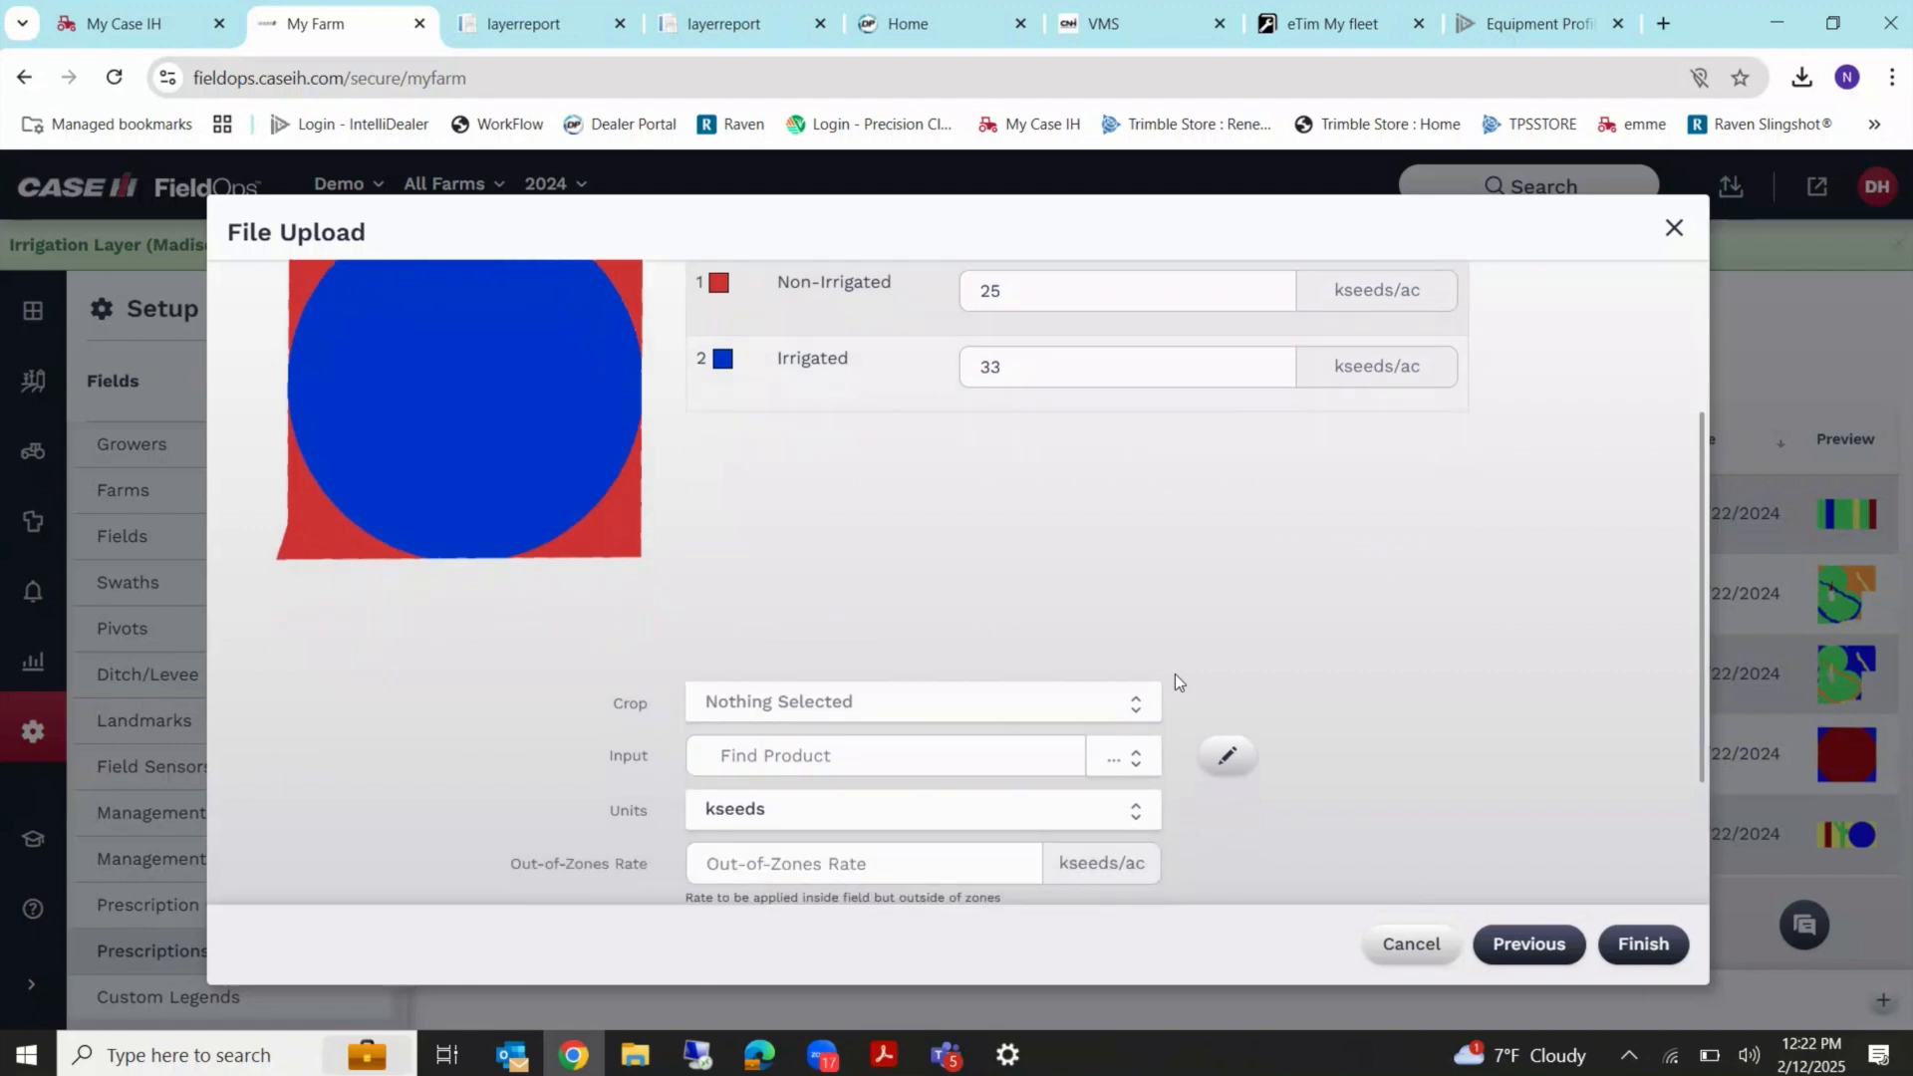
{"action": "left_click", "coordinate": [982, 701]}
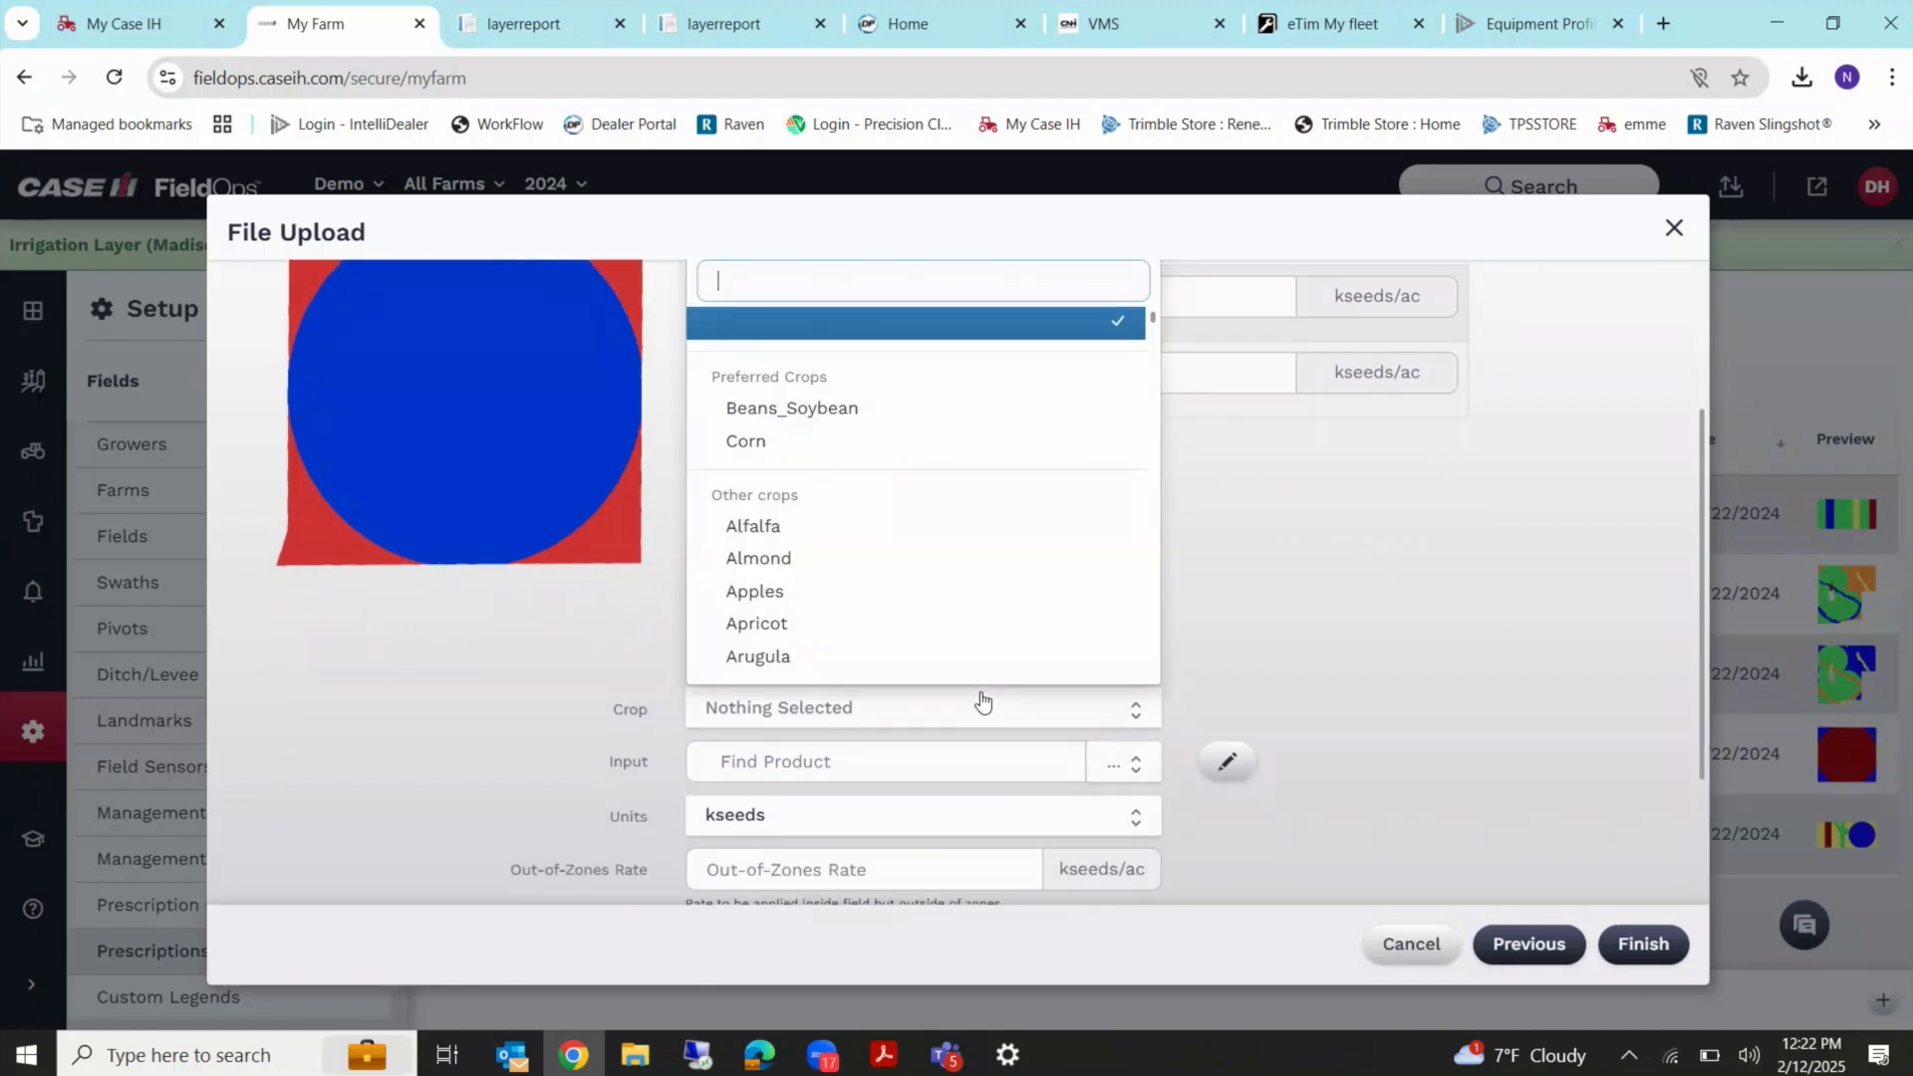
{"action": "left_click", "coordinate": [927, 439]}
{"action": "scroll", "coordinate": [1376, 554], "scroll_direction": "down", "scroll_amount": 1}
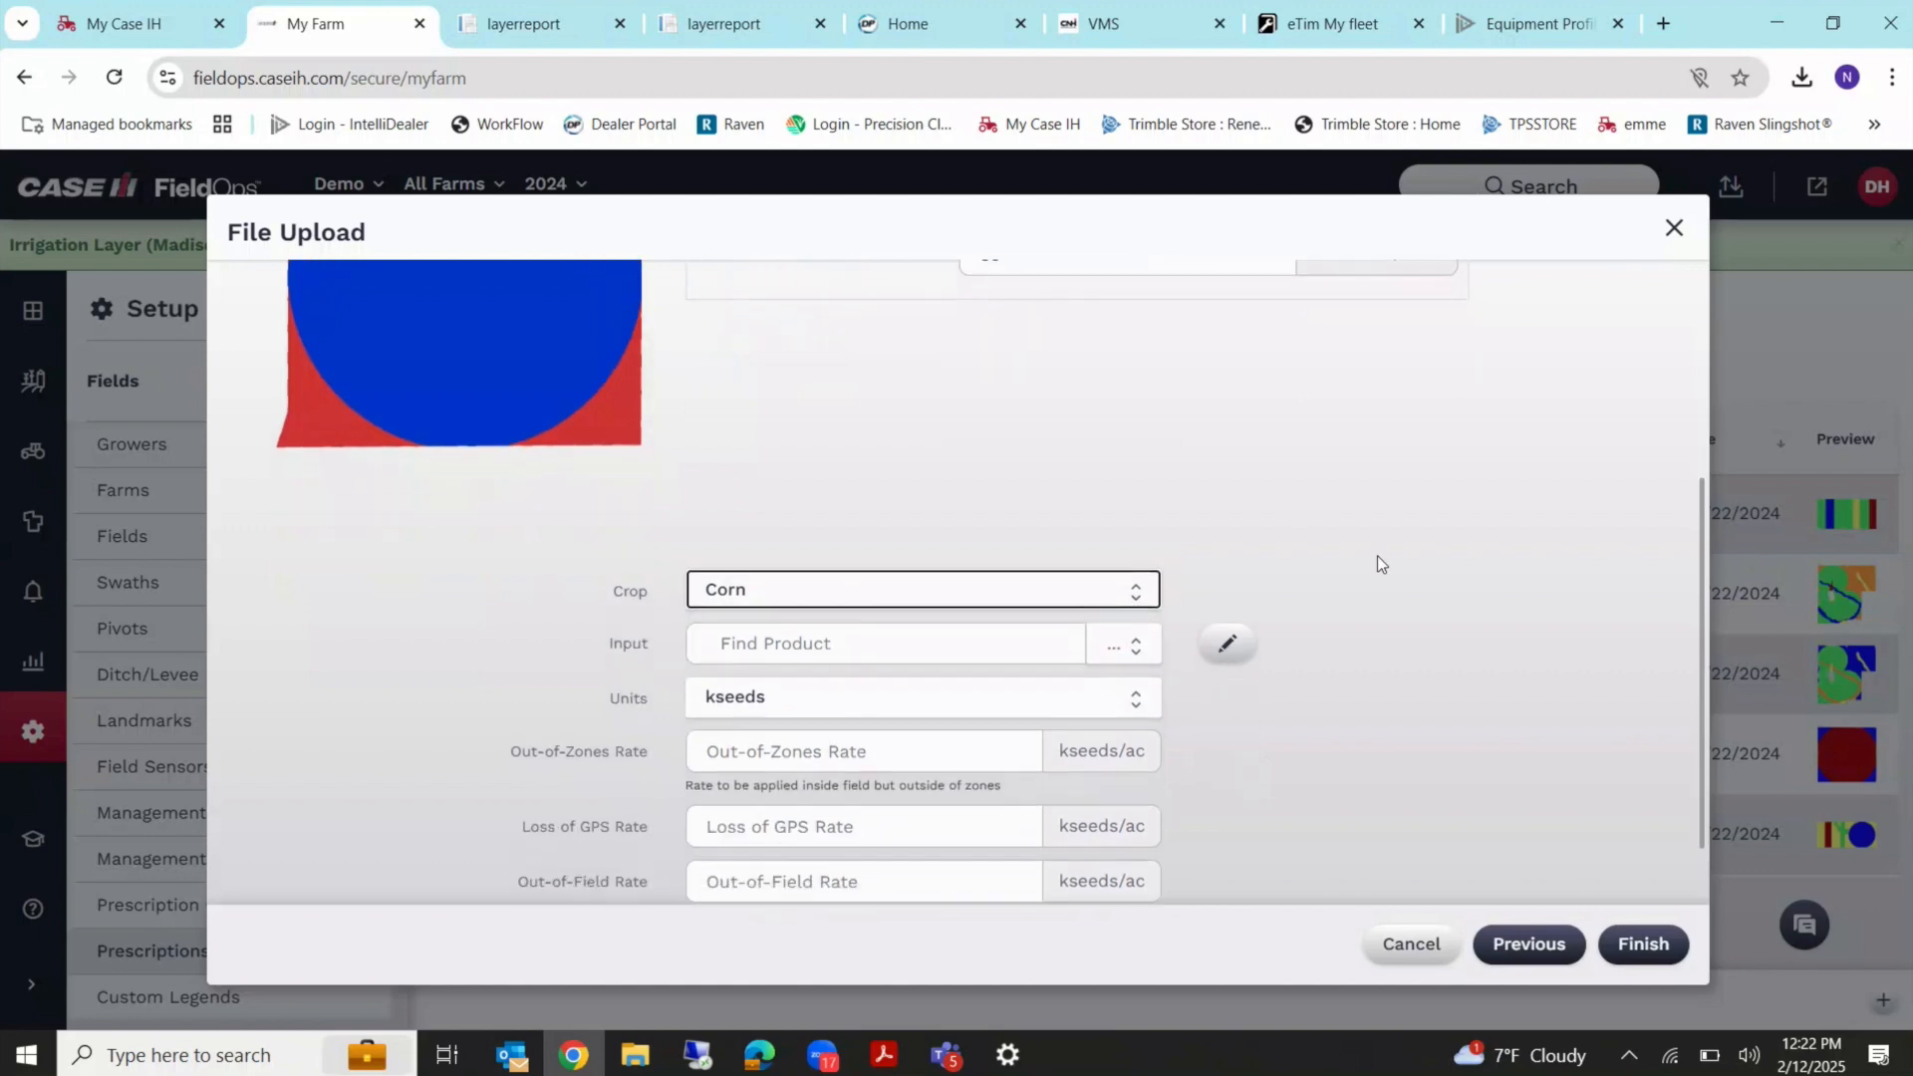
Start a new input product for the prescription, name it 1197 and set its type to Seed.
{"action": "left_click", "coordinate": [1027, 645]}
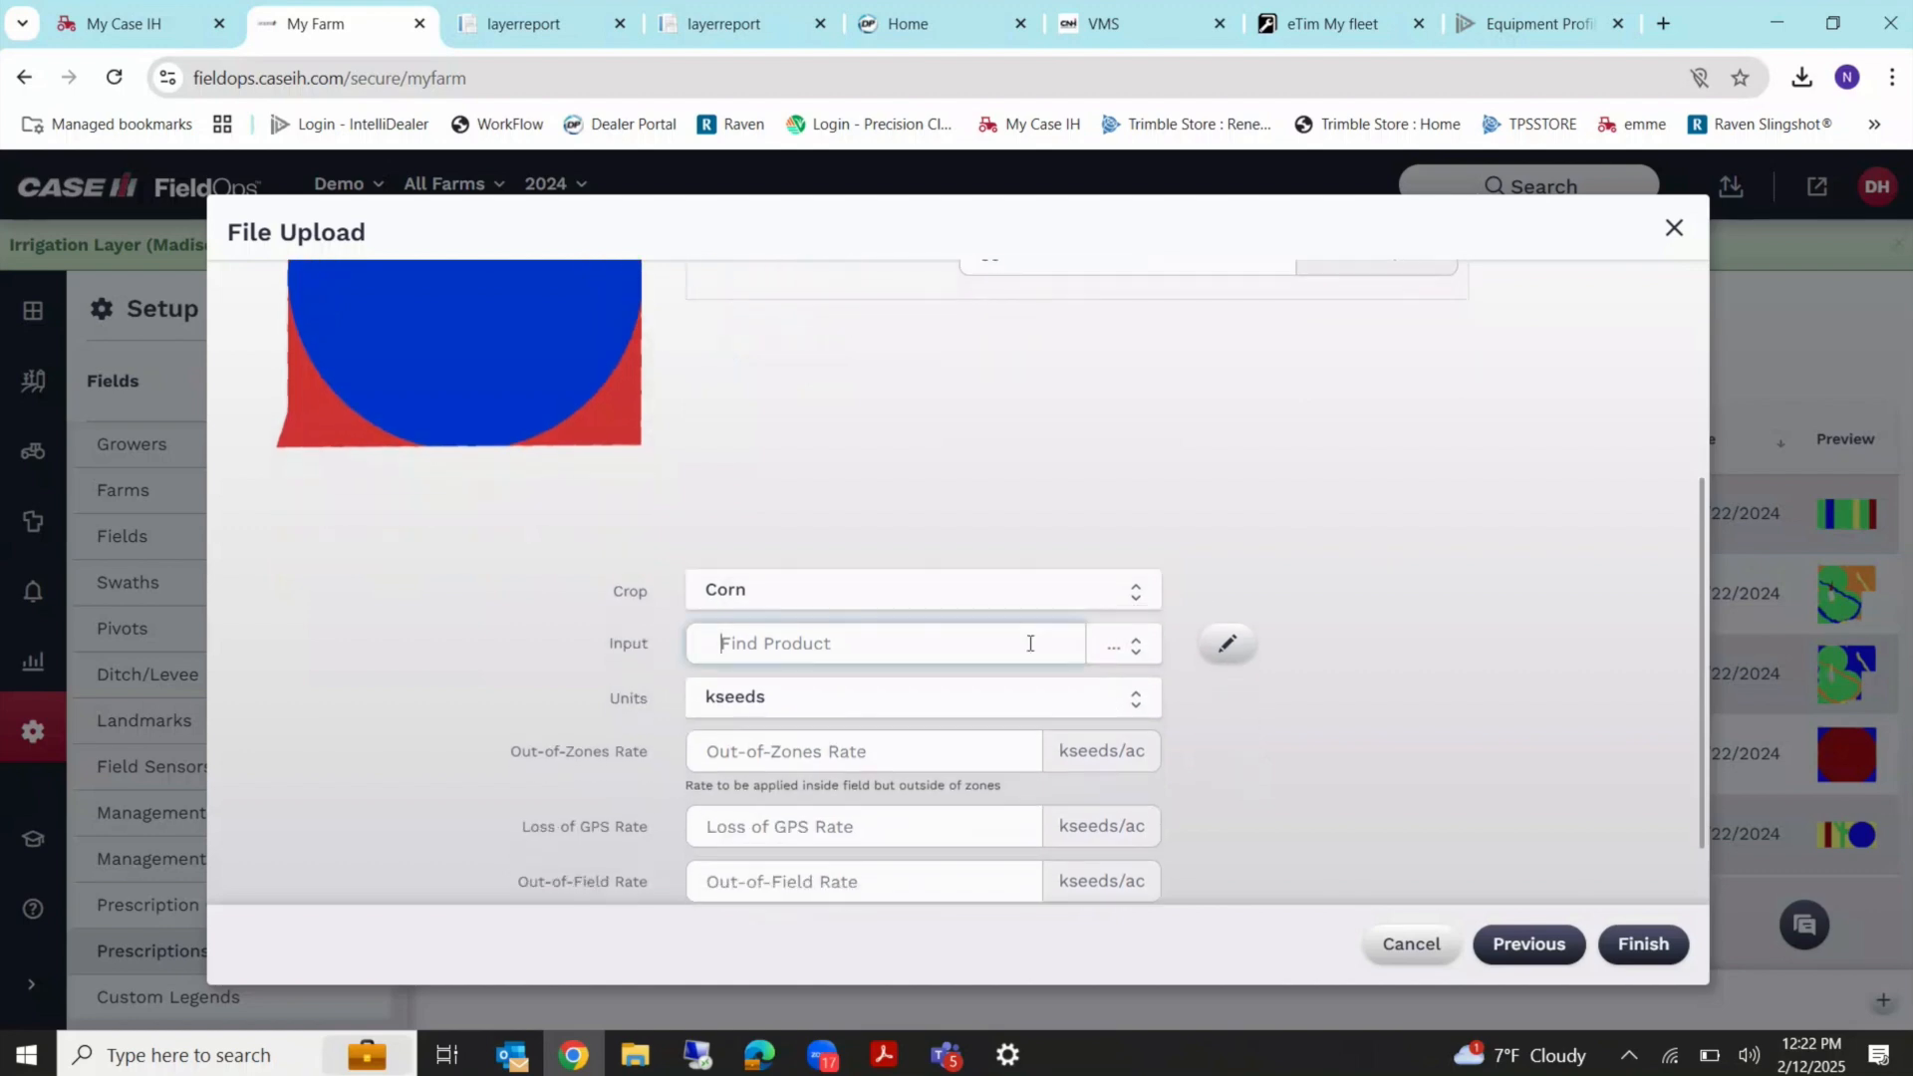
{"action": "left_click", "coordinate": [1109, 645]}
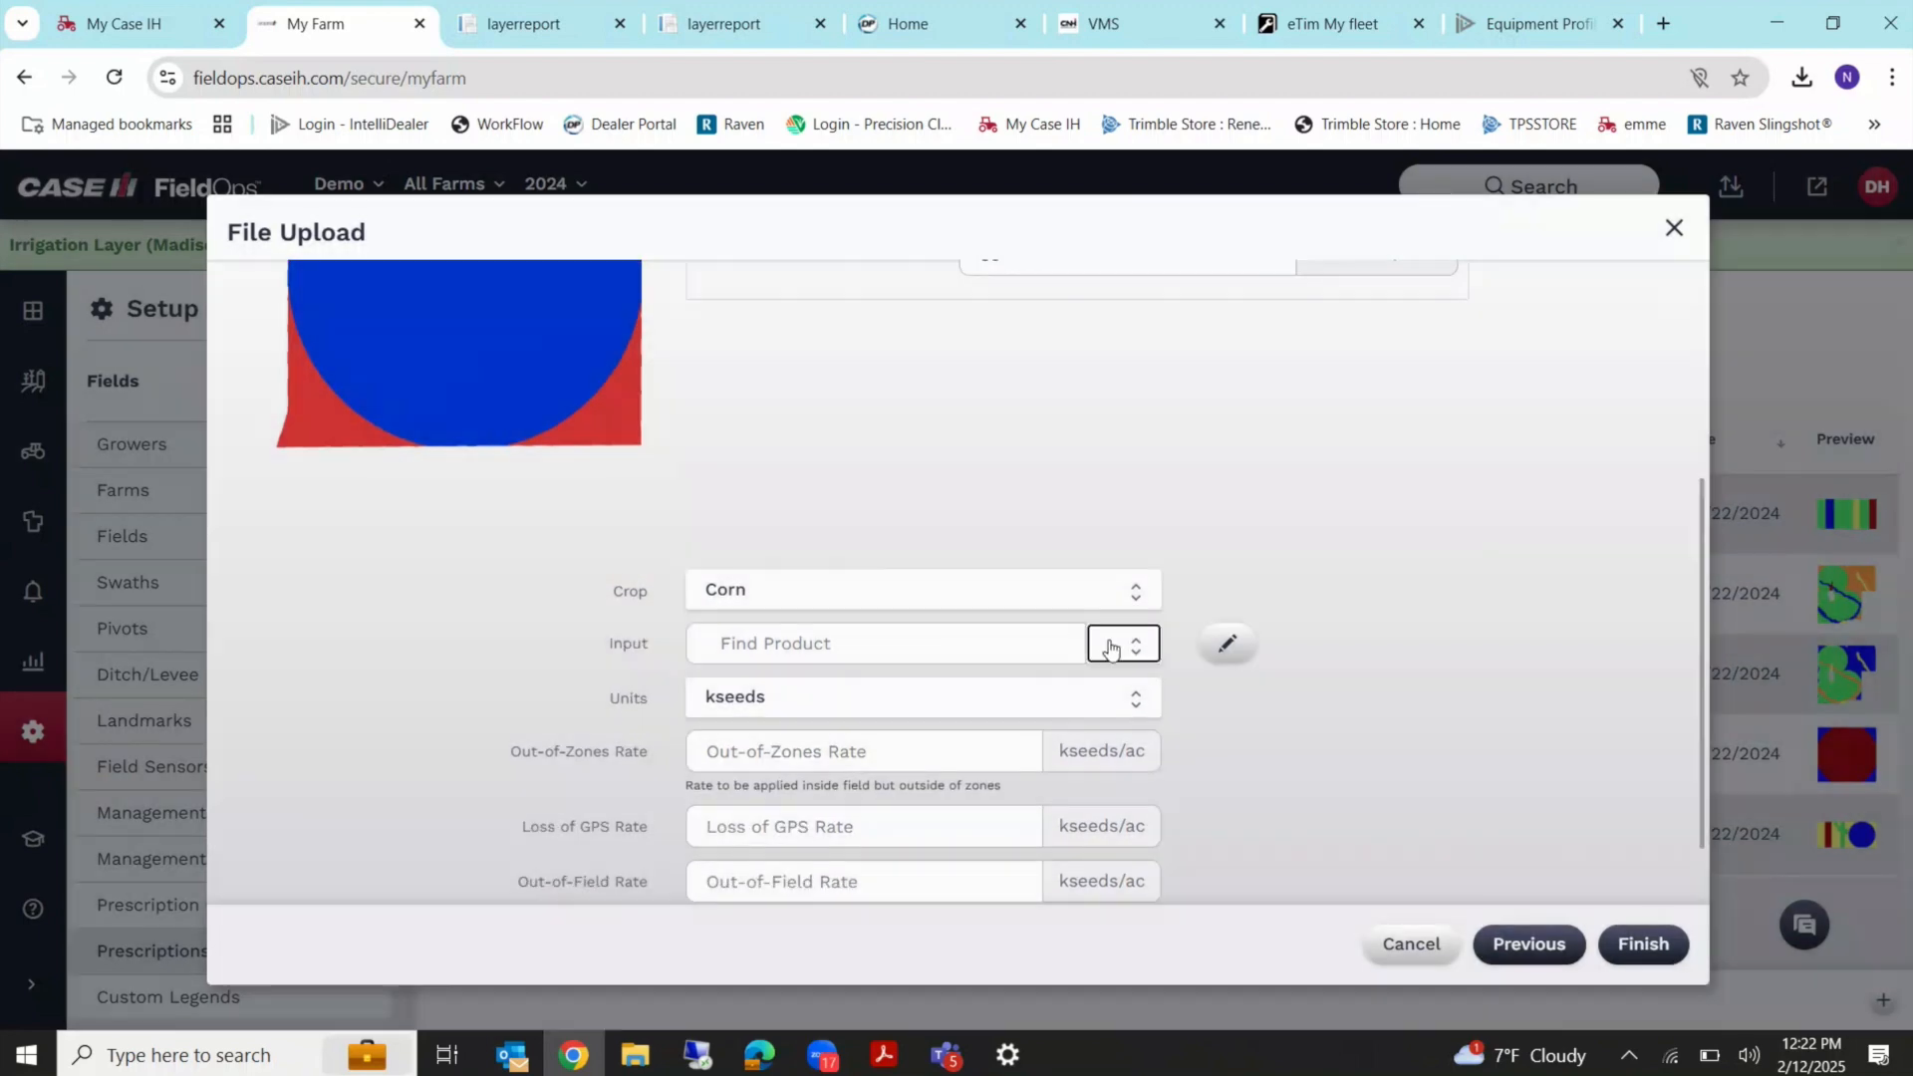
{"action": "left_click", "coordinate": [1054, 640]}
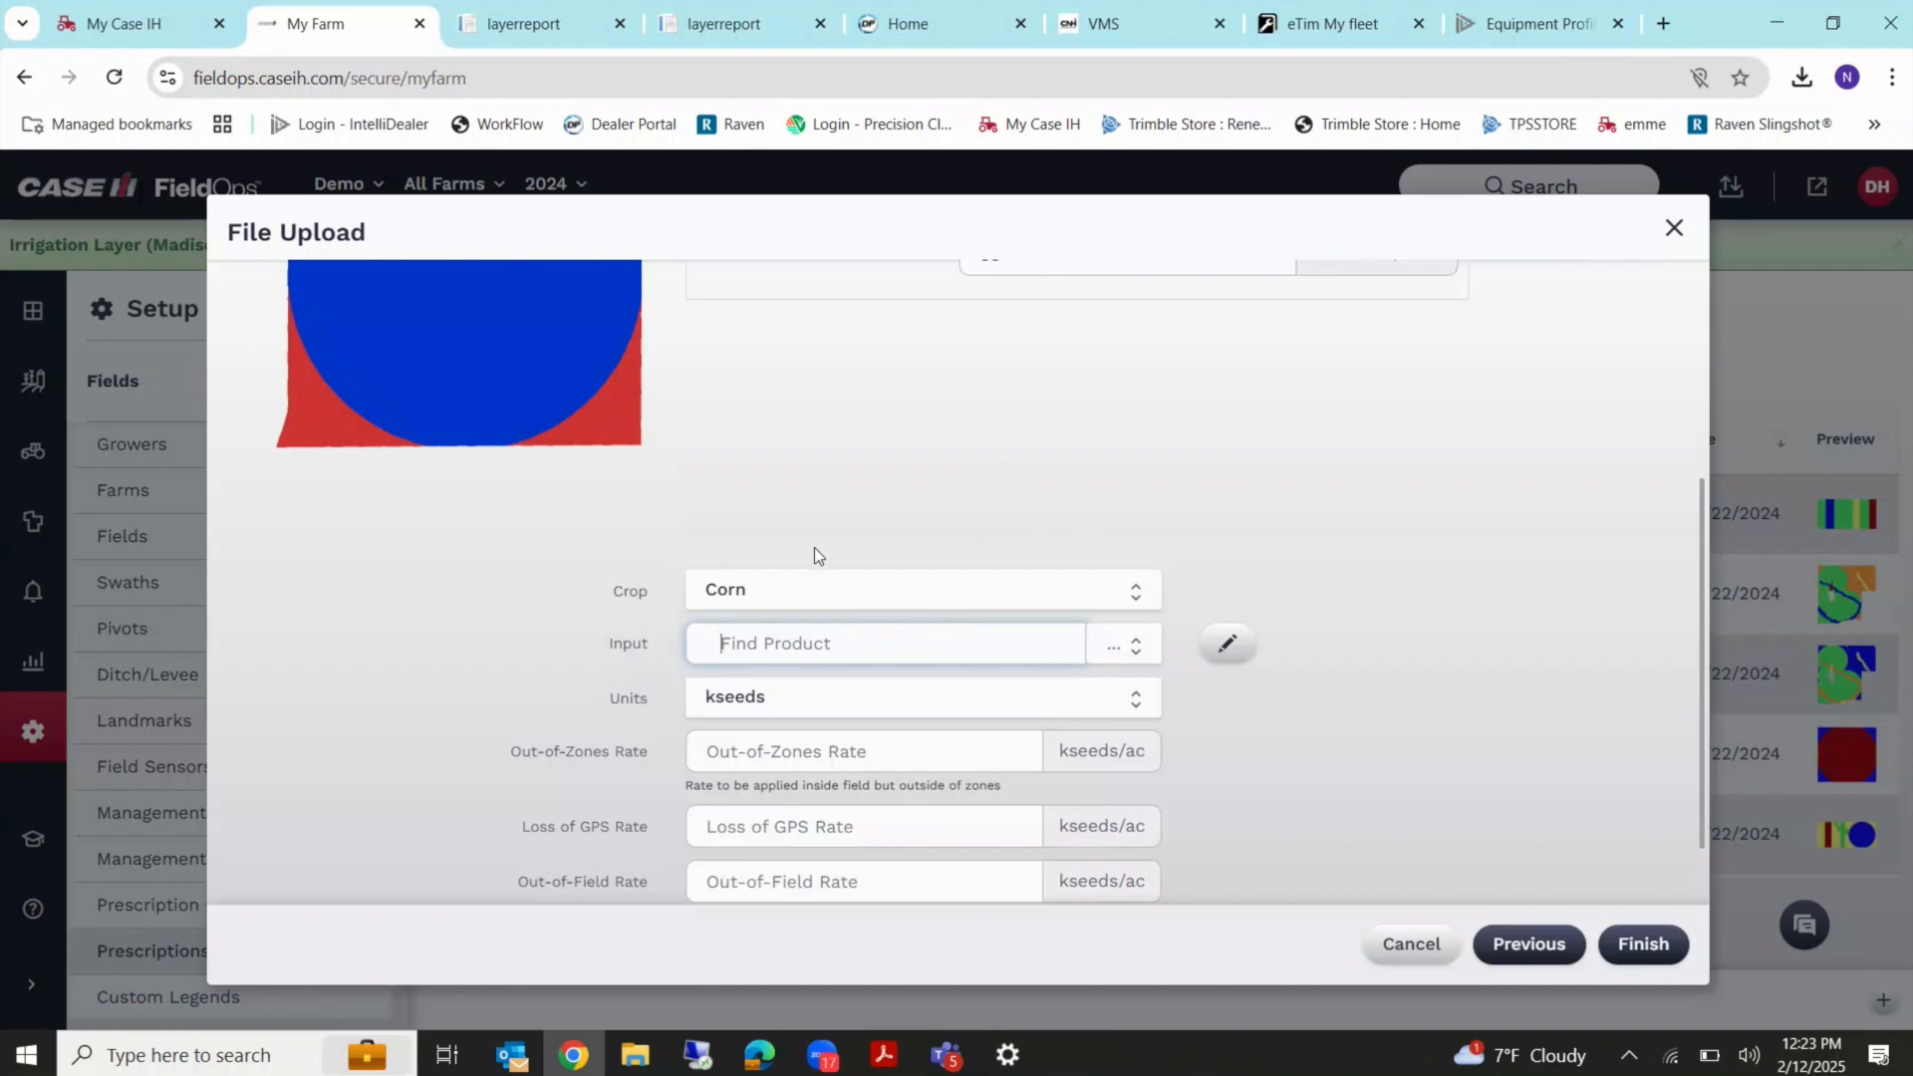
{"action": "left_click", "coordinate": [1227, 643]}
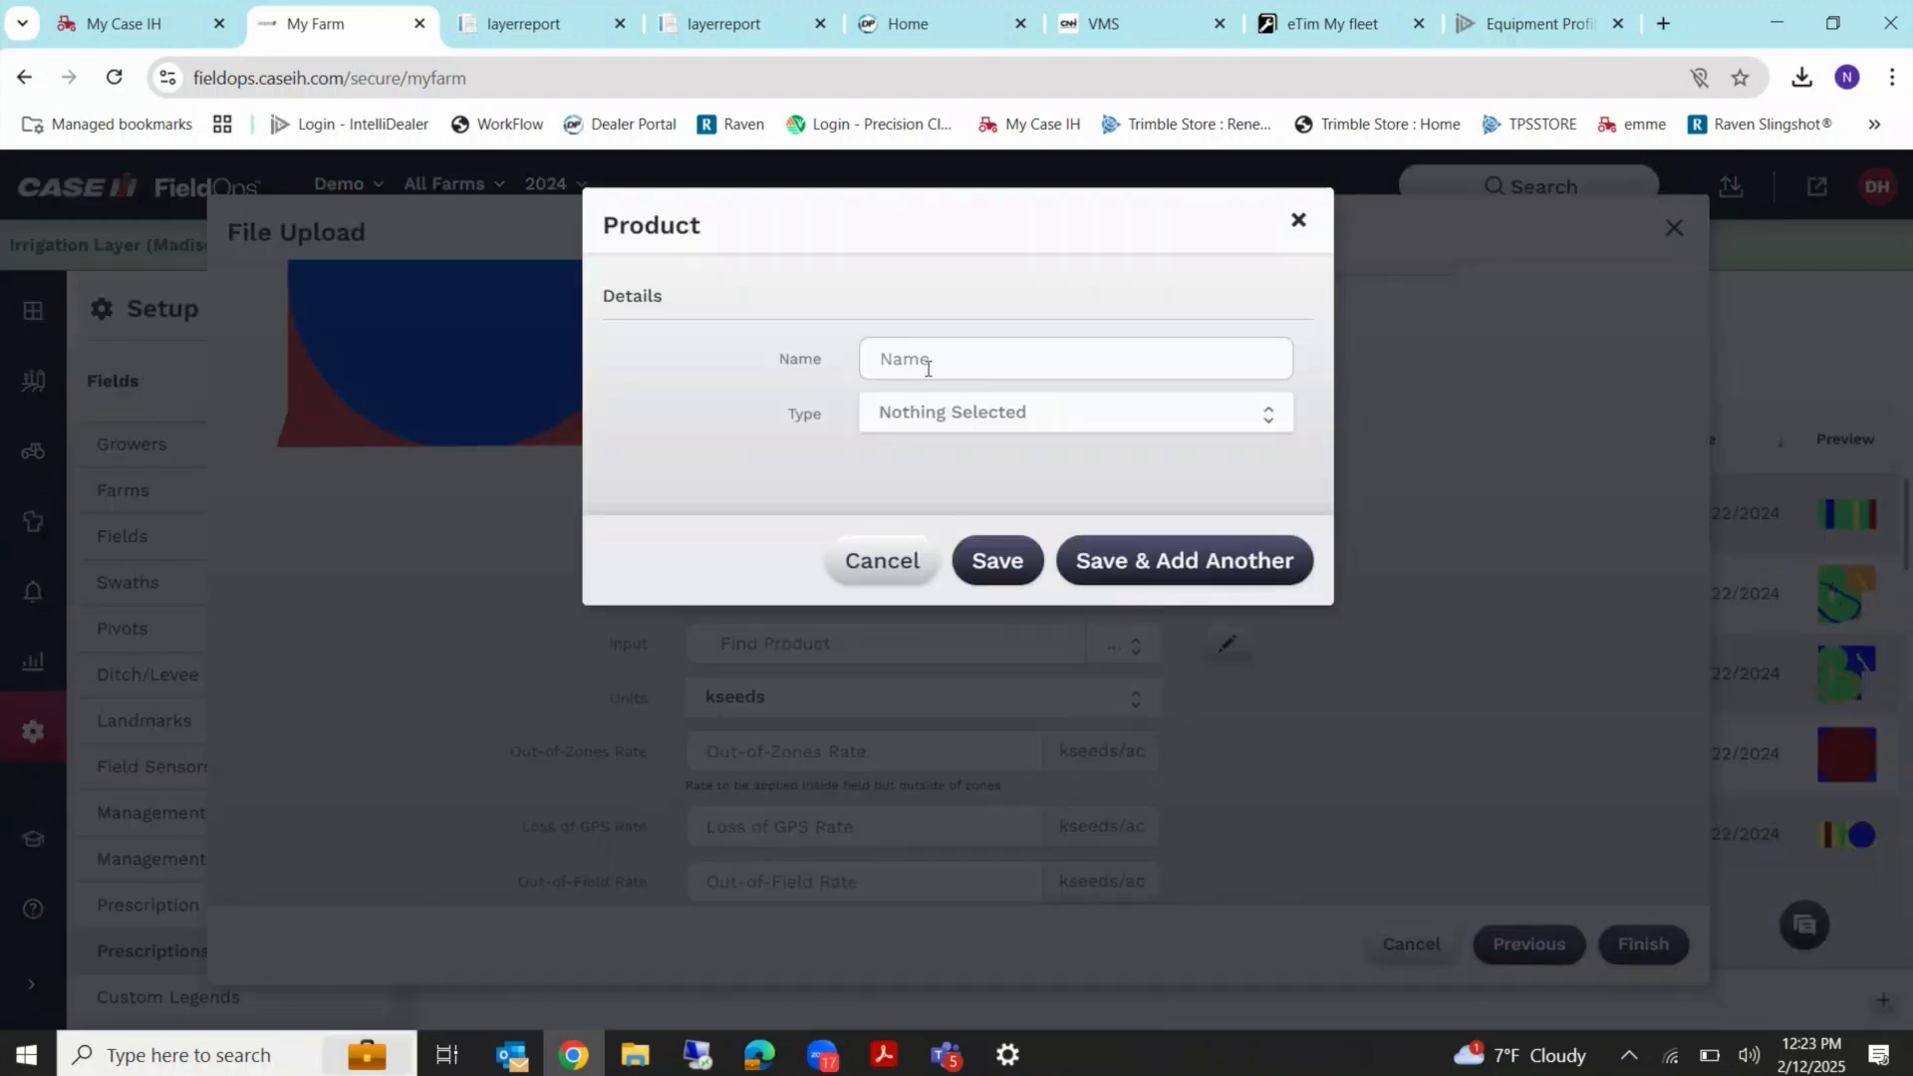
{"action": "left_click", "coordinate": [933, 367]}
{"action": "type", "text": "119"}
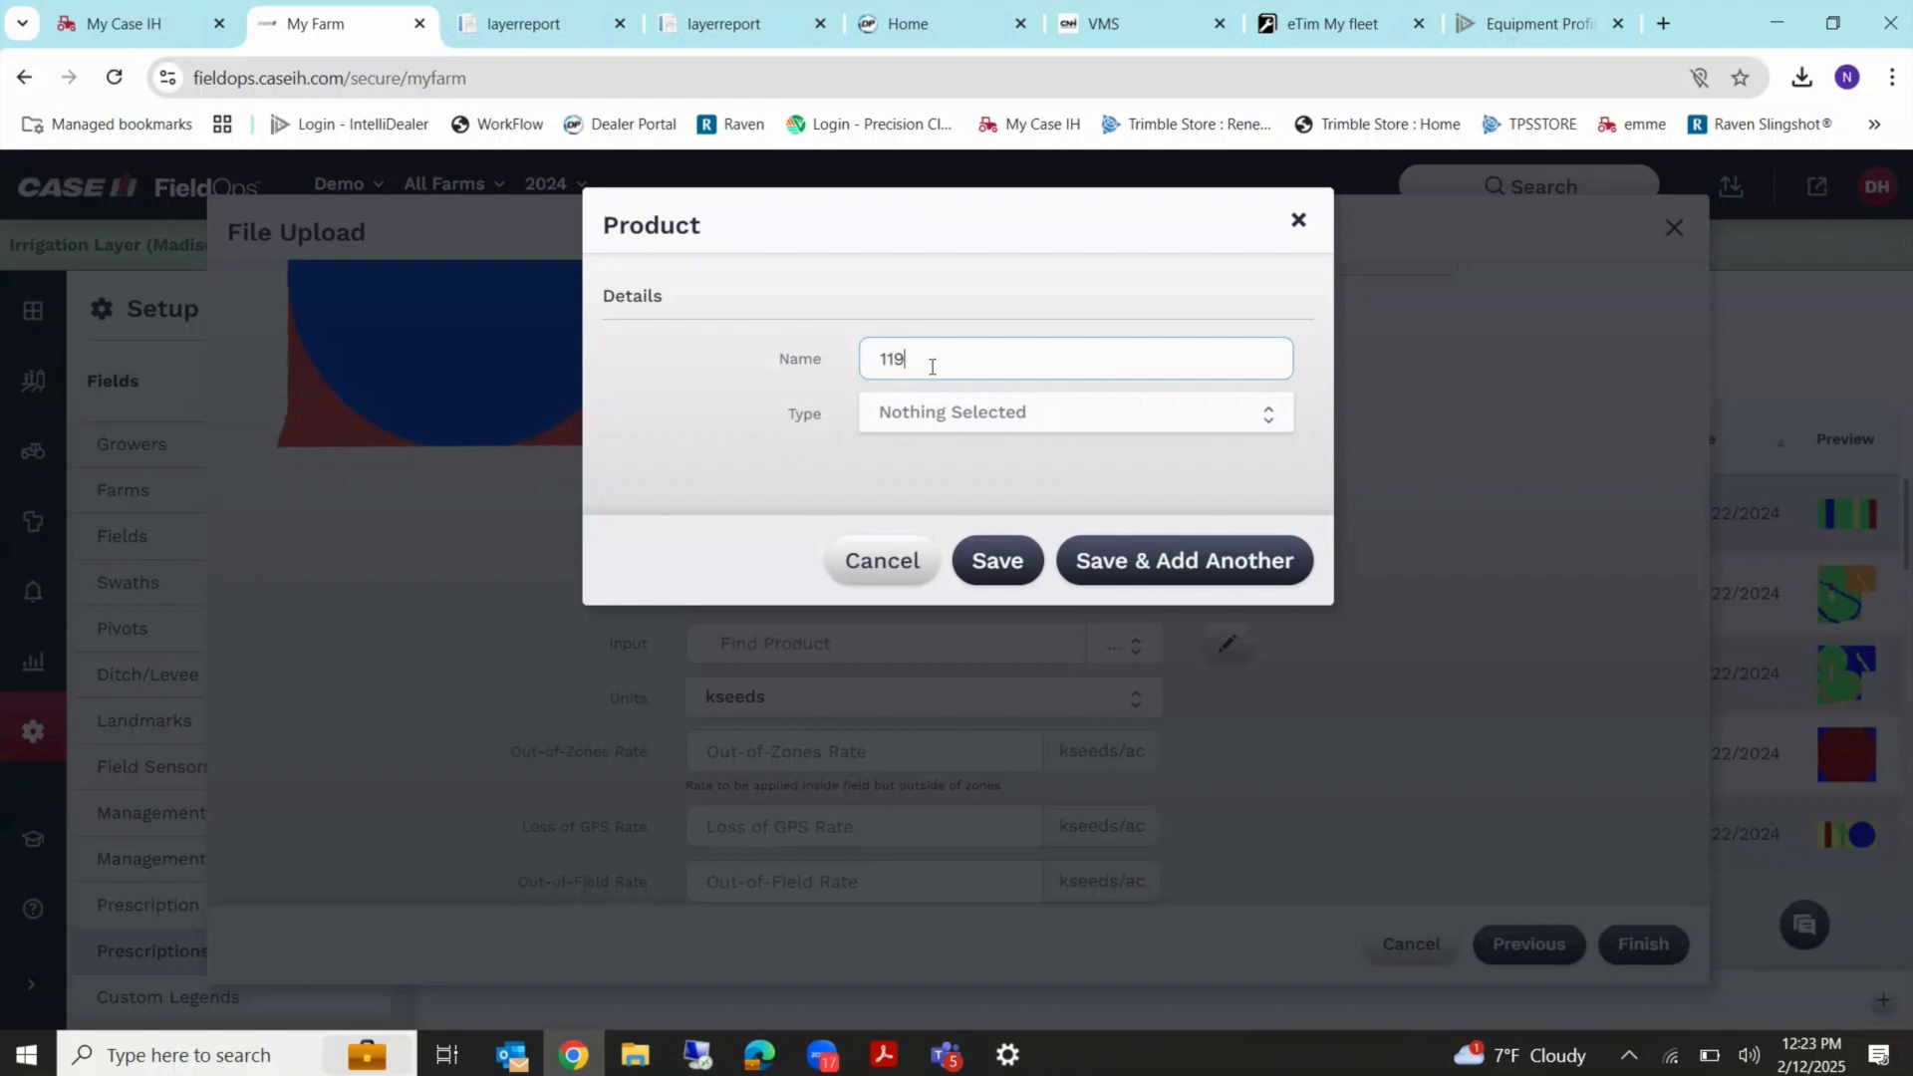
{"action": "type", "text": "7"}
{"action": "left_click", "coordinate": [977, 424]}
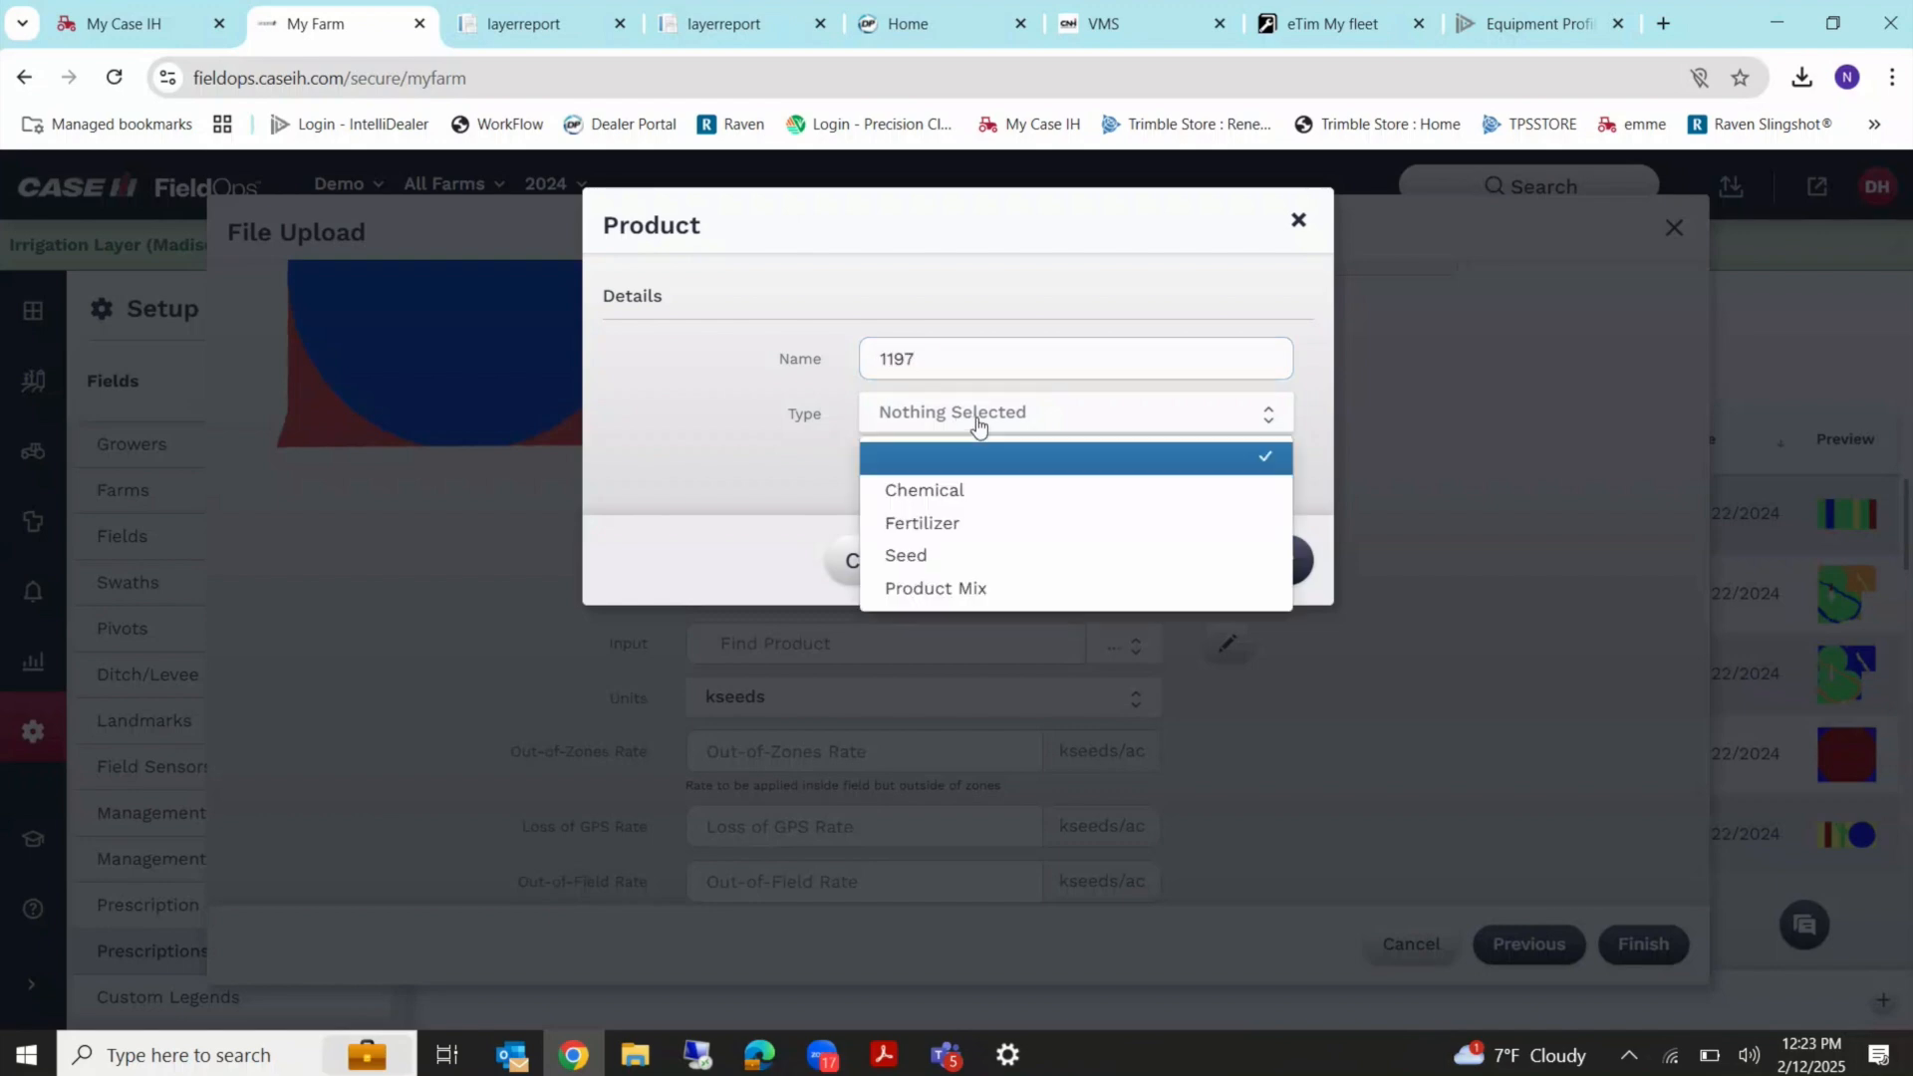
{"action": "left_click", "coordinate": [973, 553]}
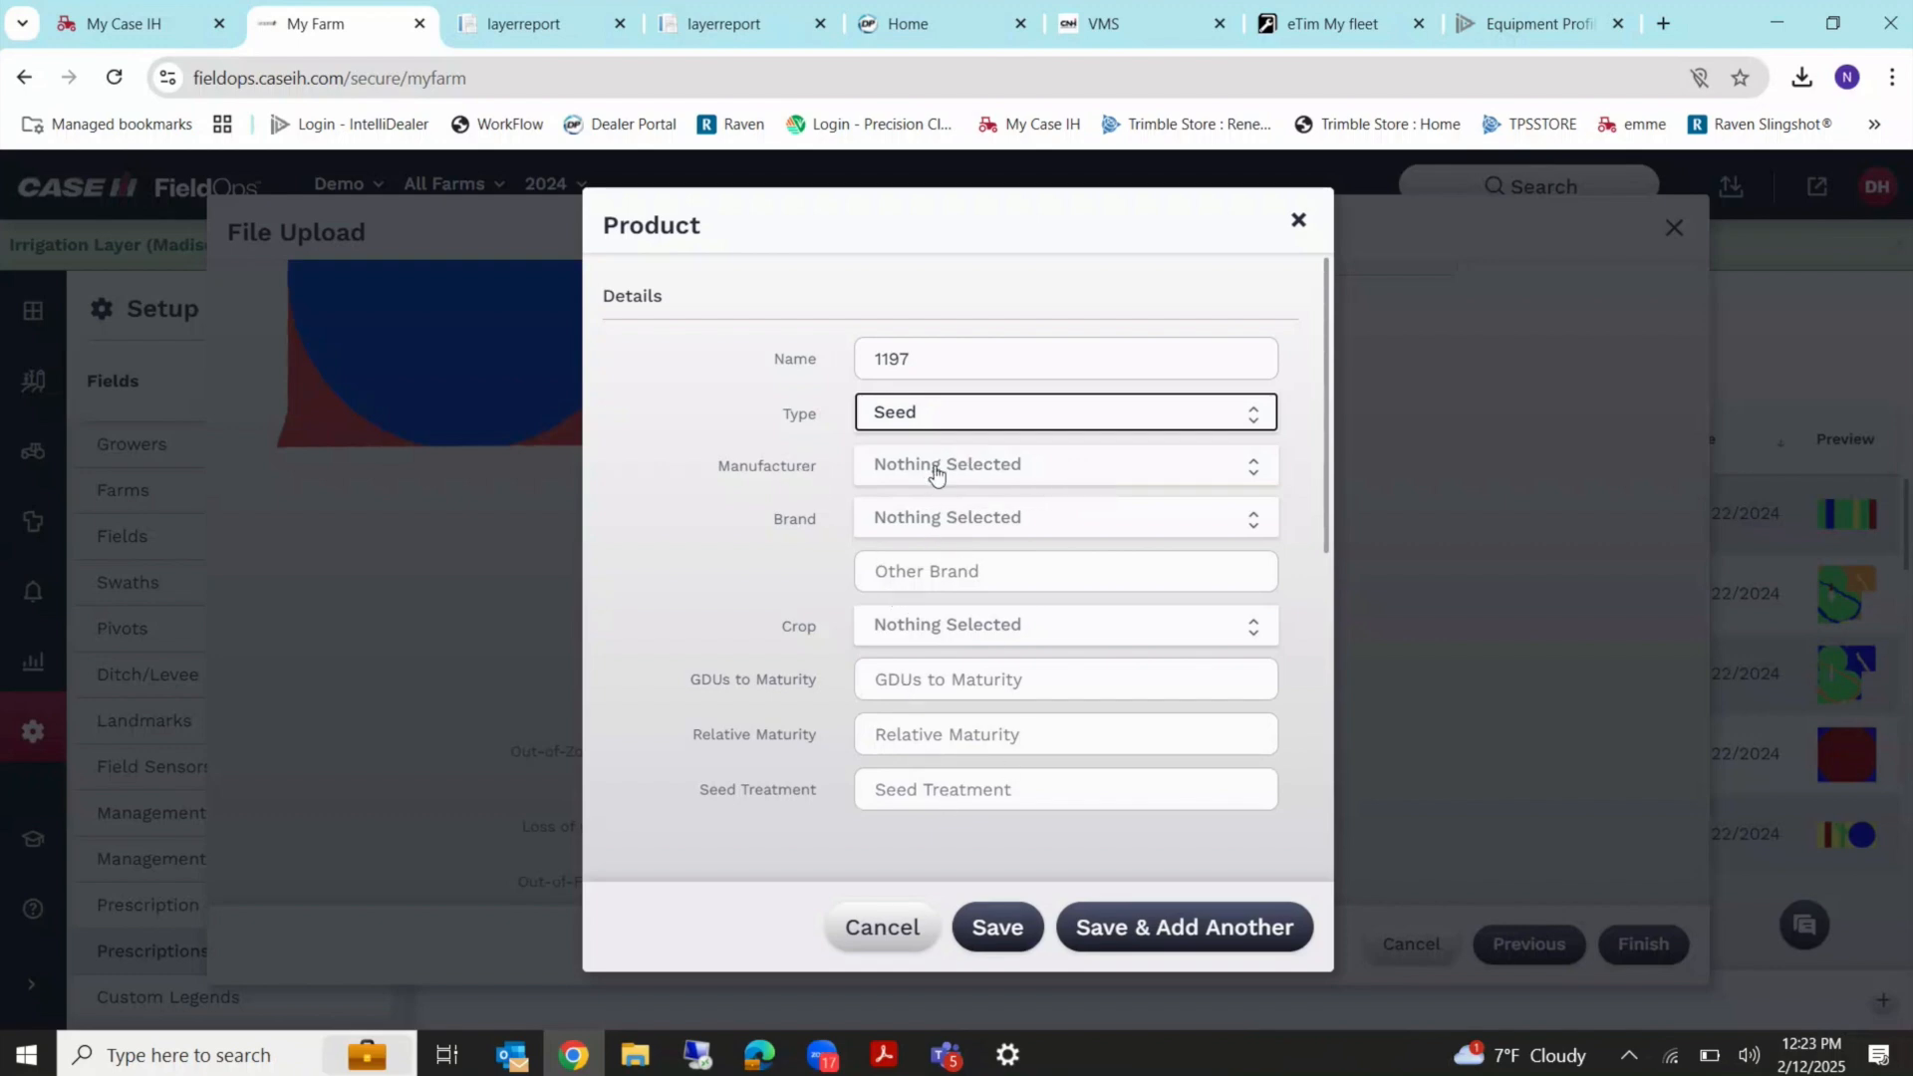
Set the new seed product's crop to Corn, save it, and choose 1197 as the prescription's input.
{"action": "left_click", "coordinate": [994, 916]}
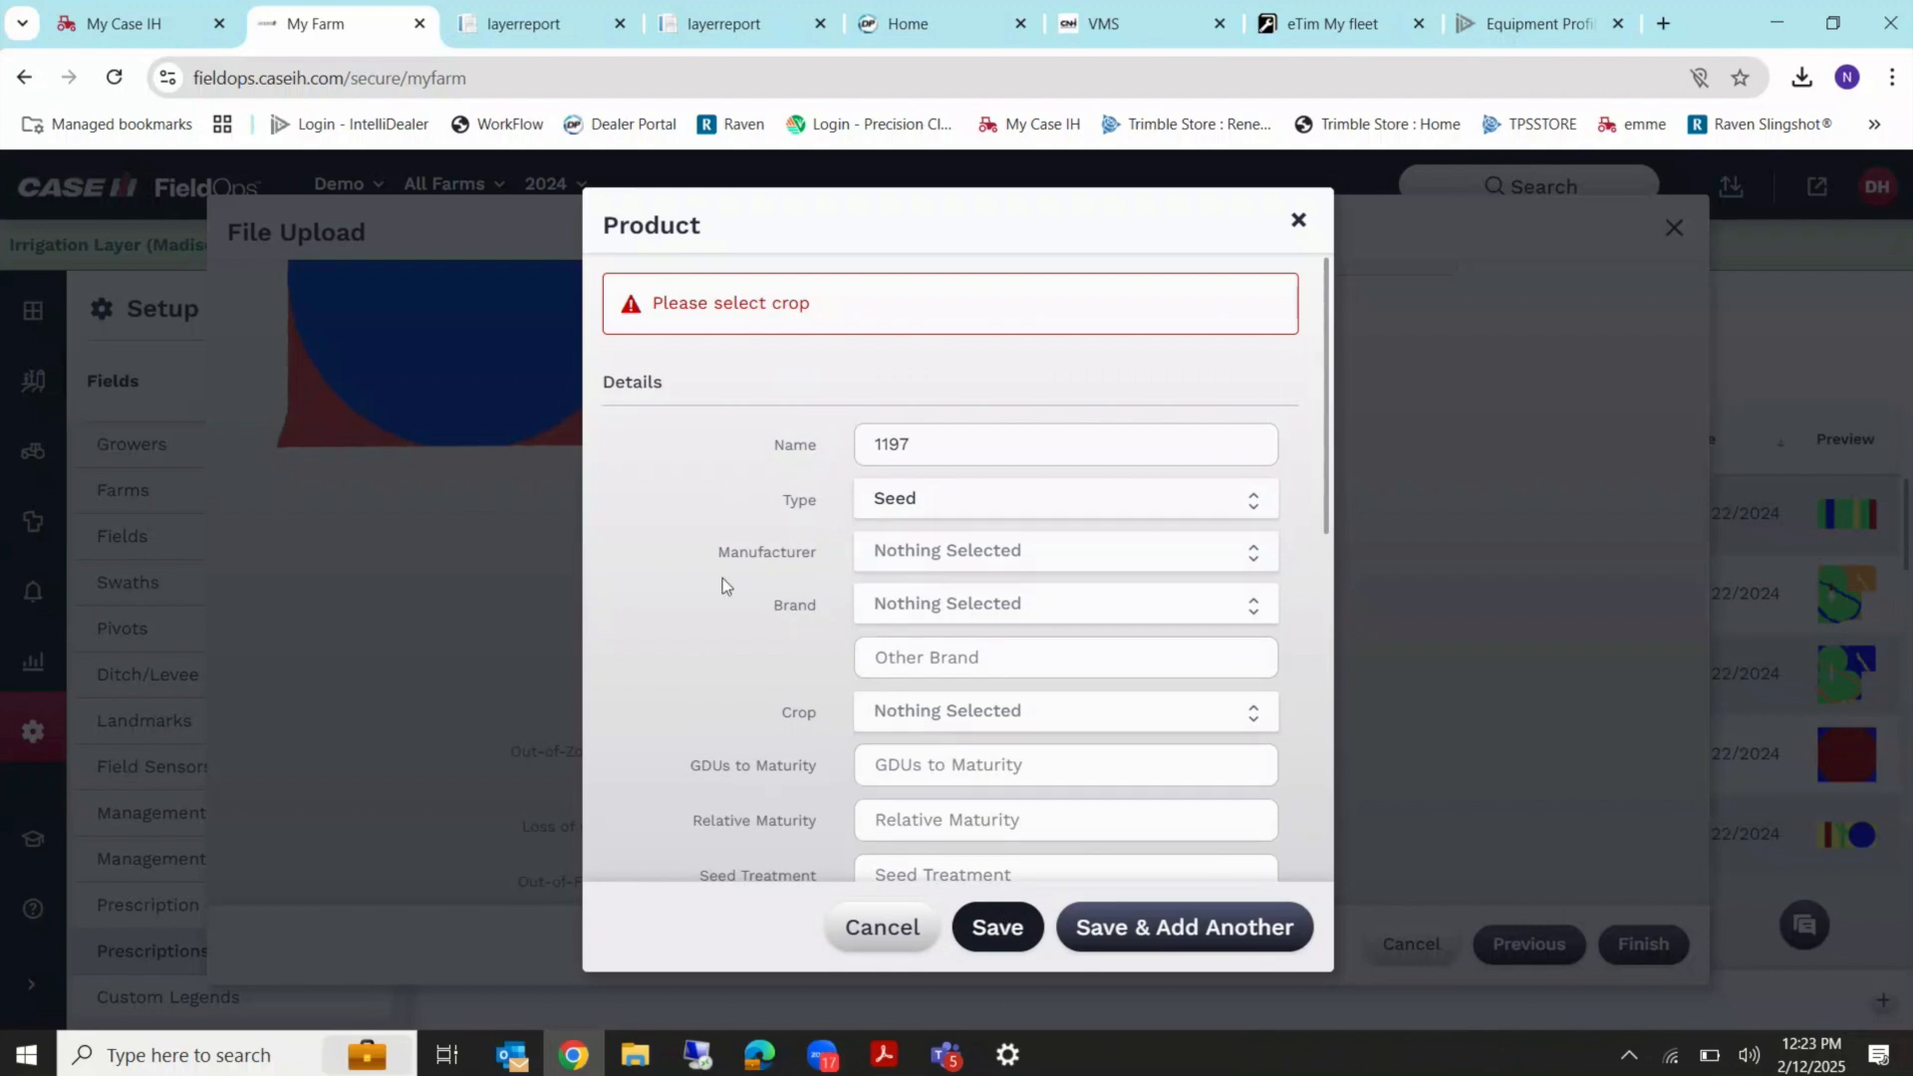
{"action": "scroll", "coordinate": [721, 578], "scroll_direction": "down", "scroll_amount": 1}
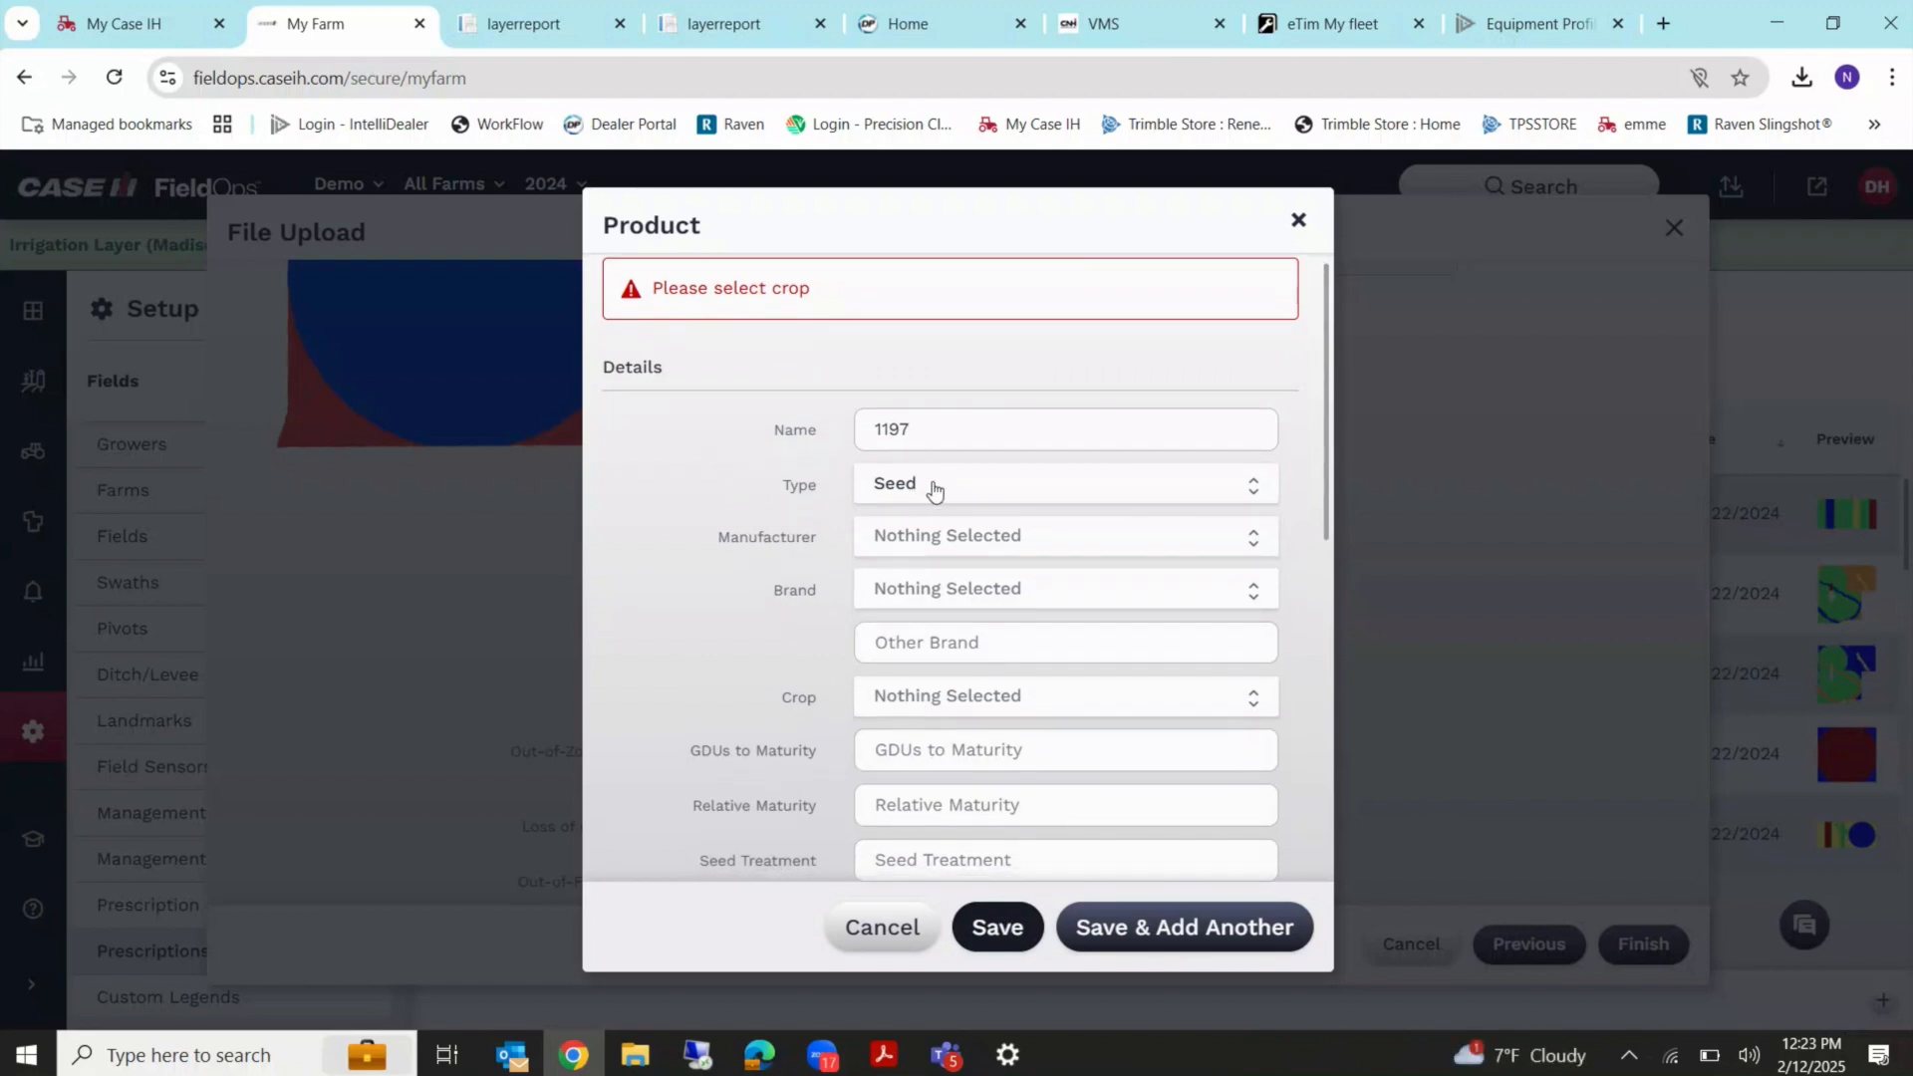
{"action": "left_click", "coordinate": [937, 698]}
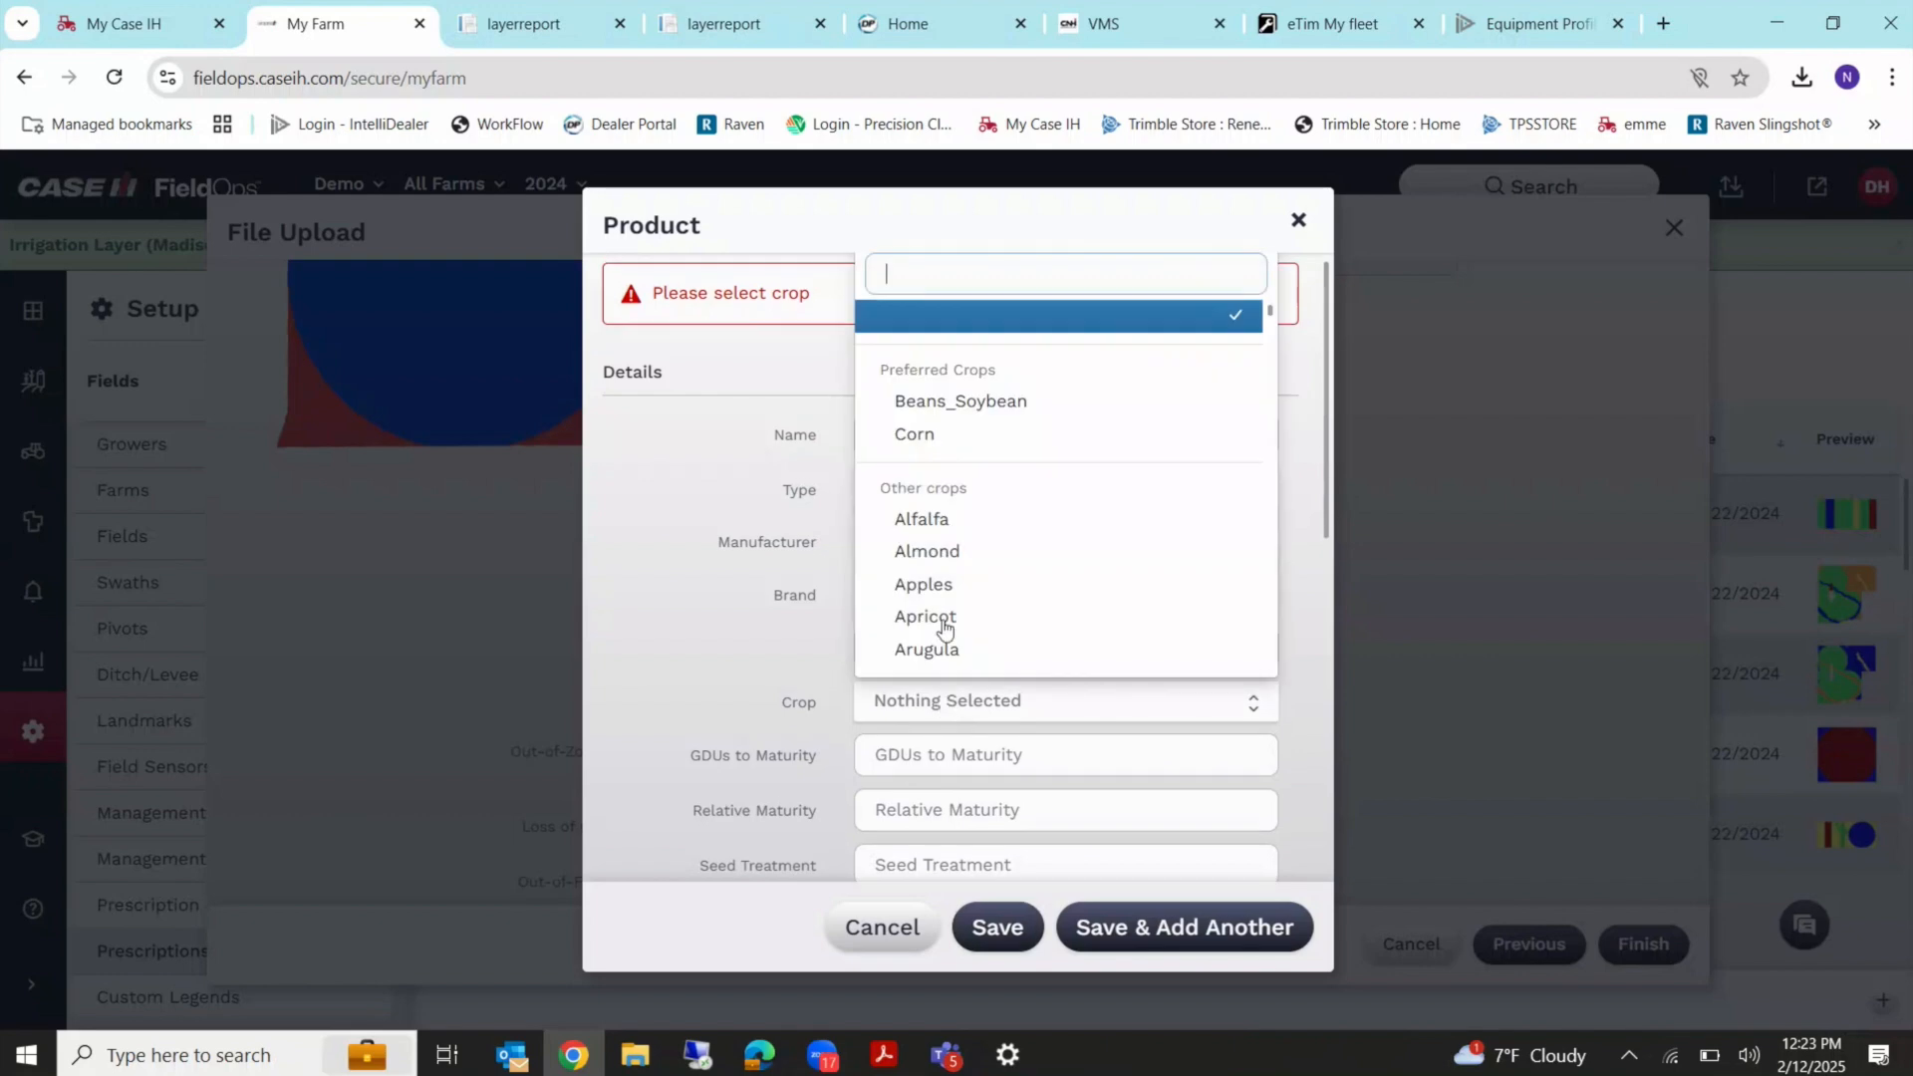
{"action": "left_click", "coordinate": [921, 435]}
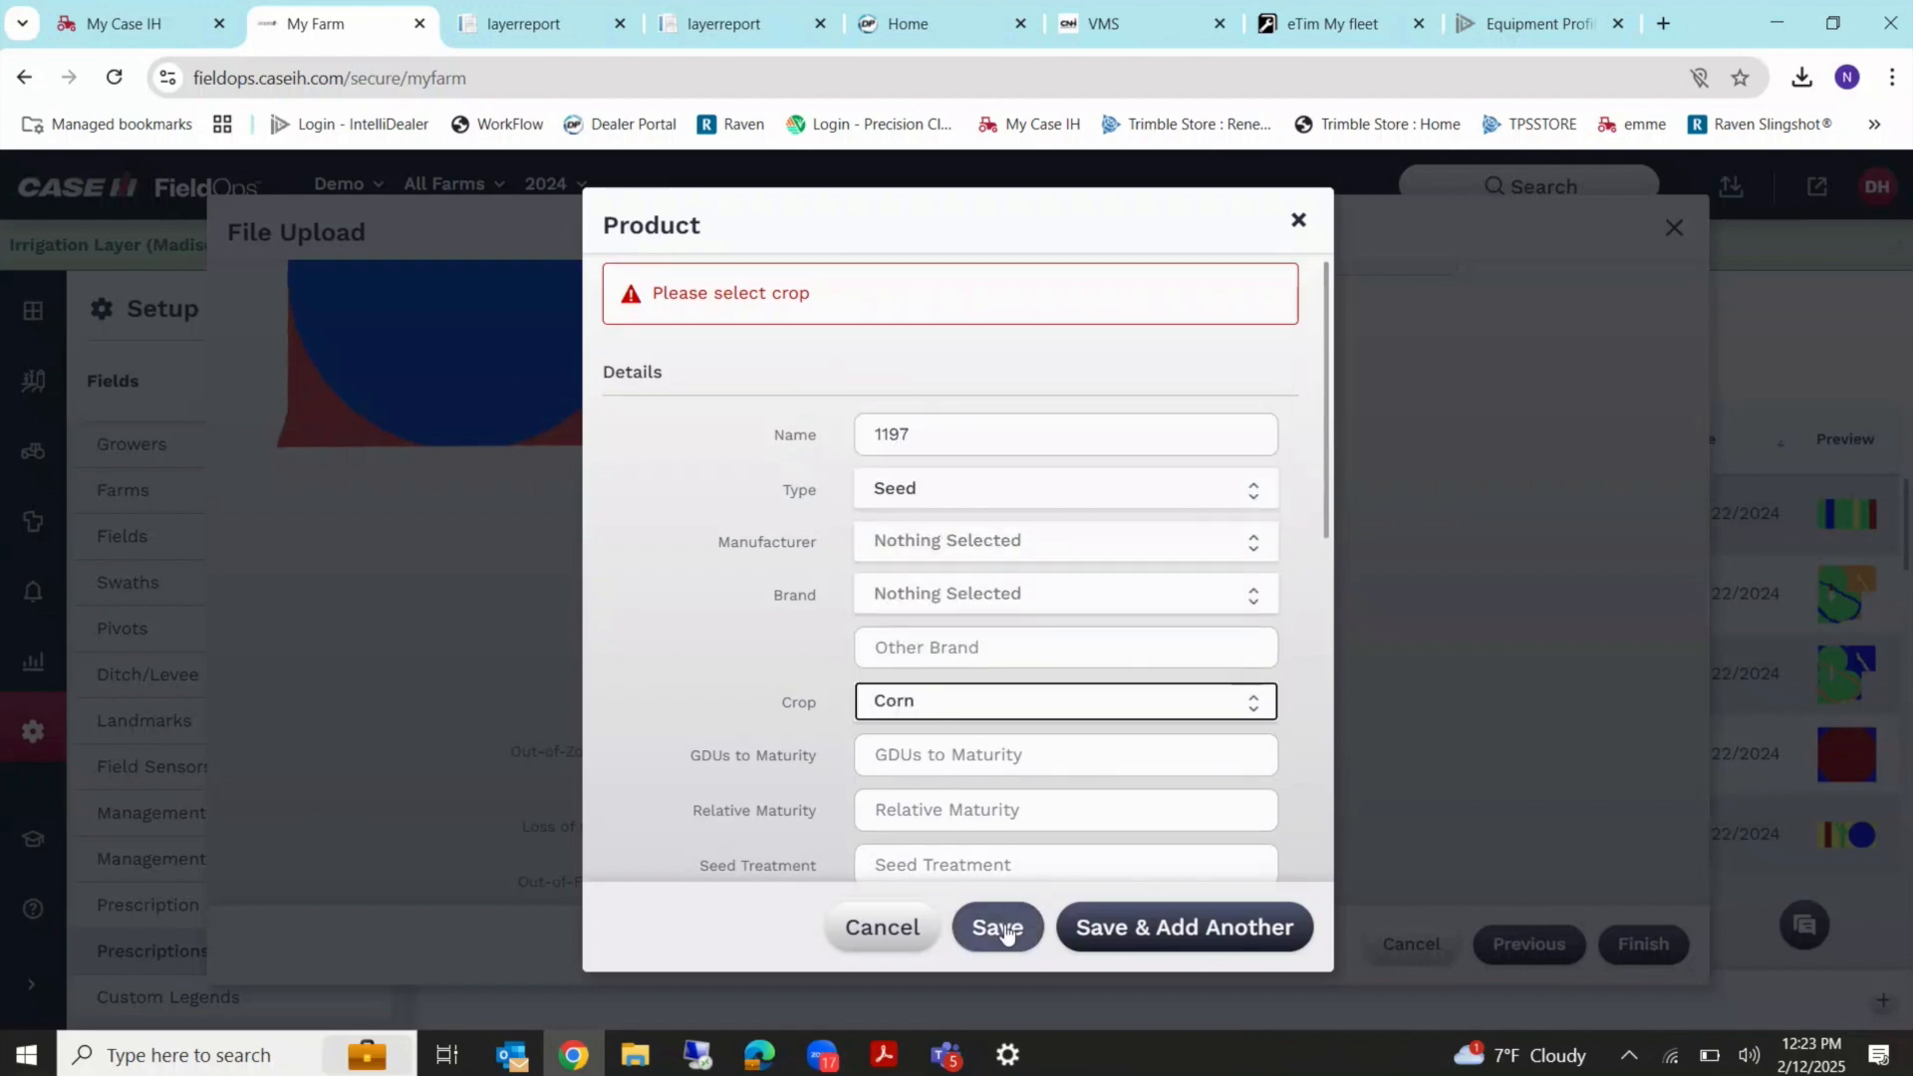
{"action": "left_click", "coordinate": [1000, 929]}
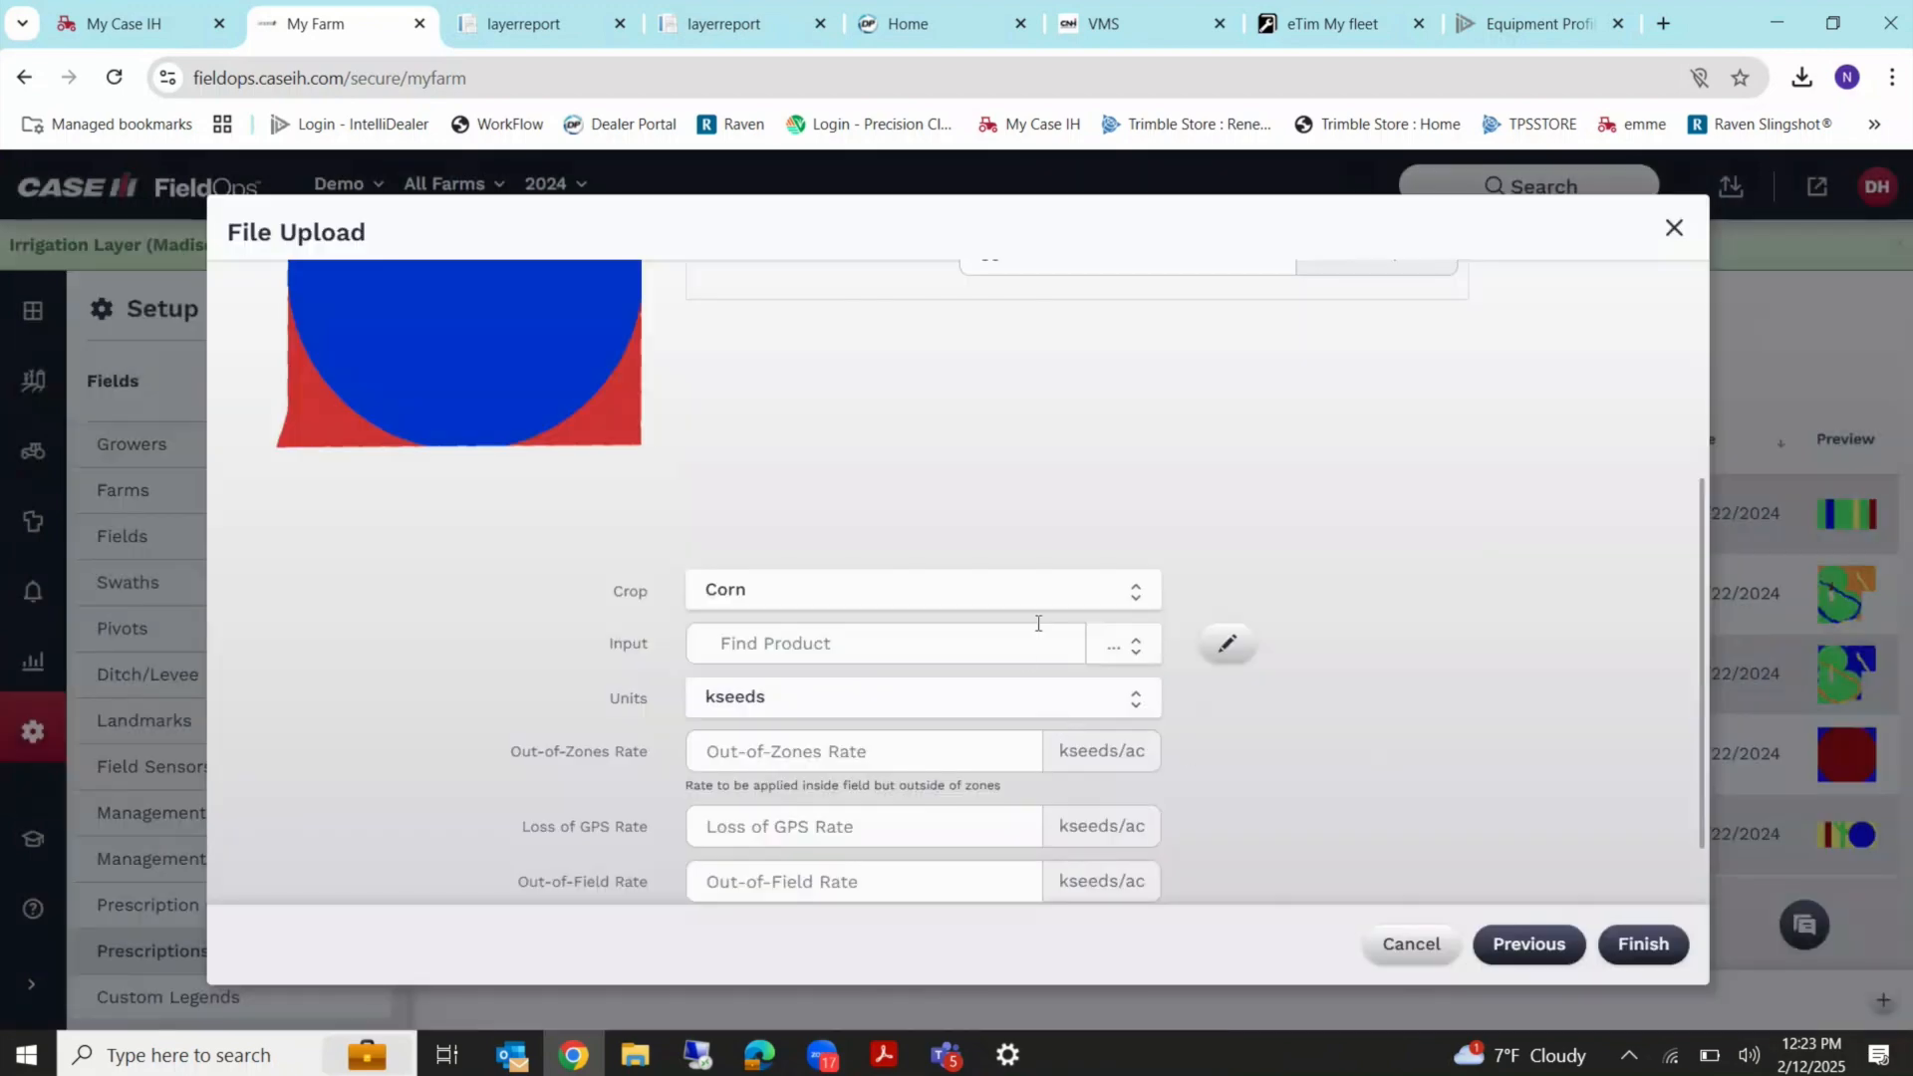
{"action": "left_click", "coordinate": [1098, 601]}
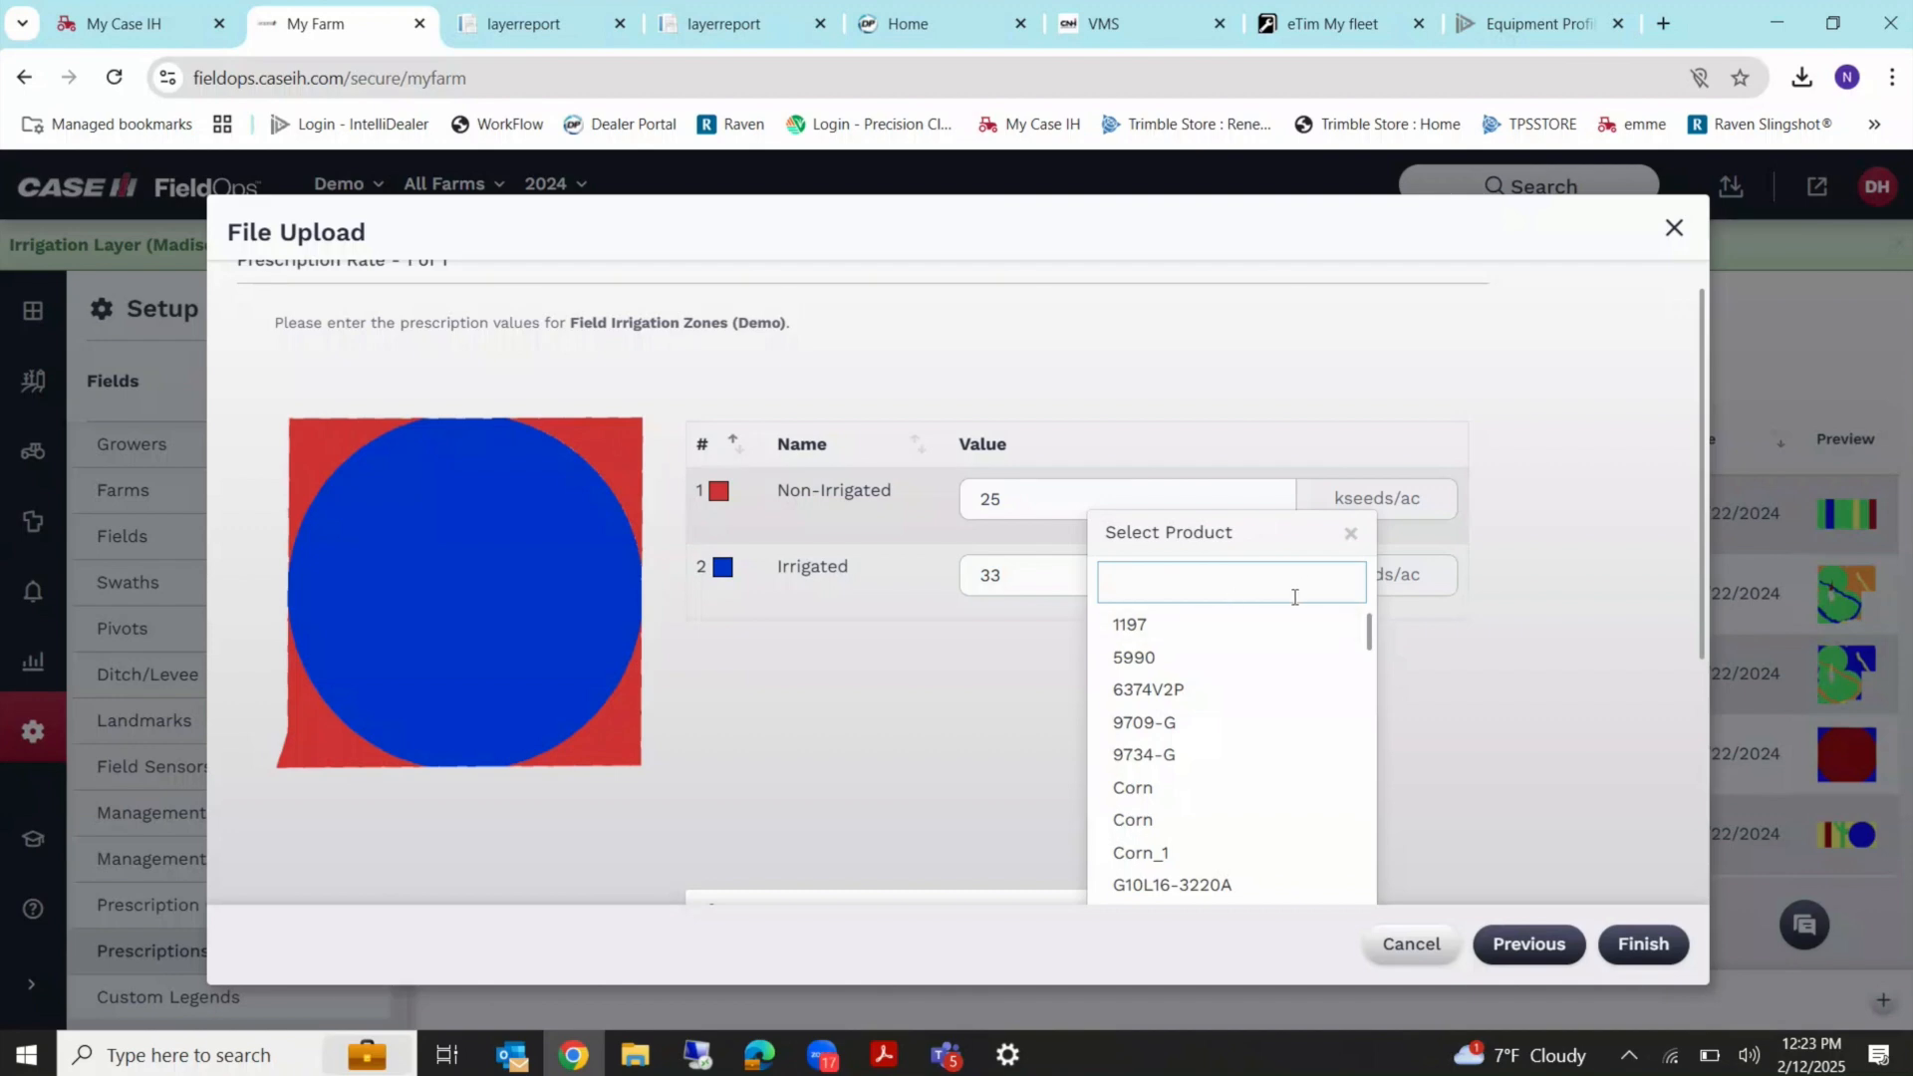
{"action": "left_click", "coordinate": [1199, 624]}
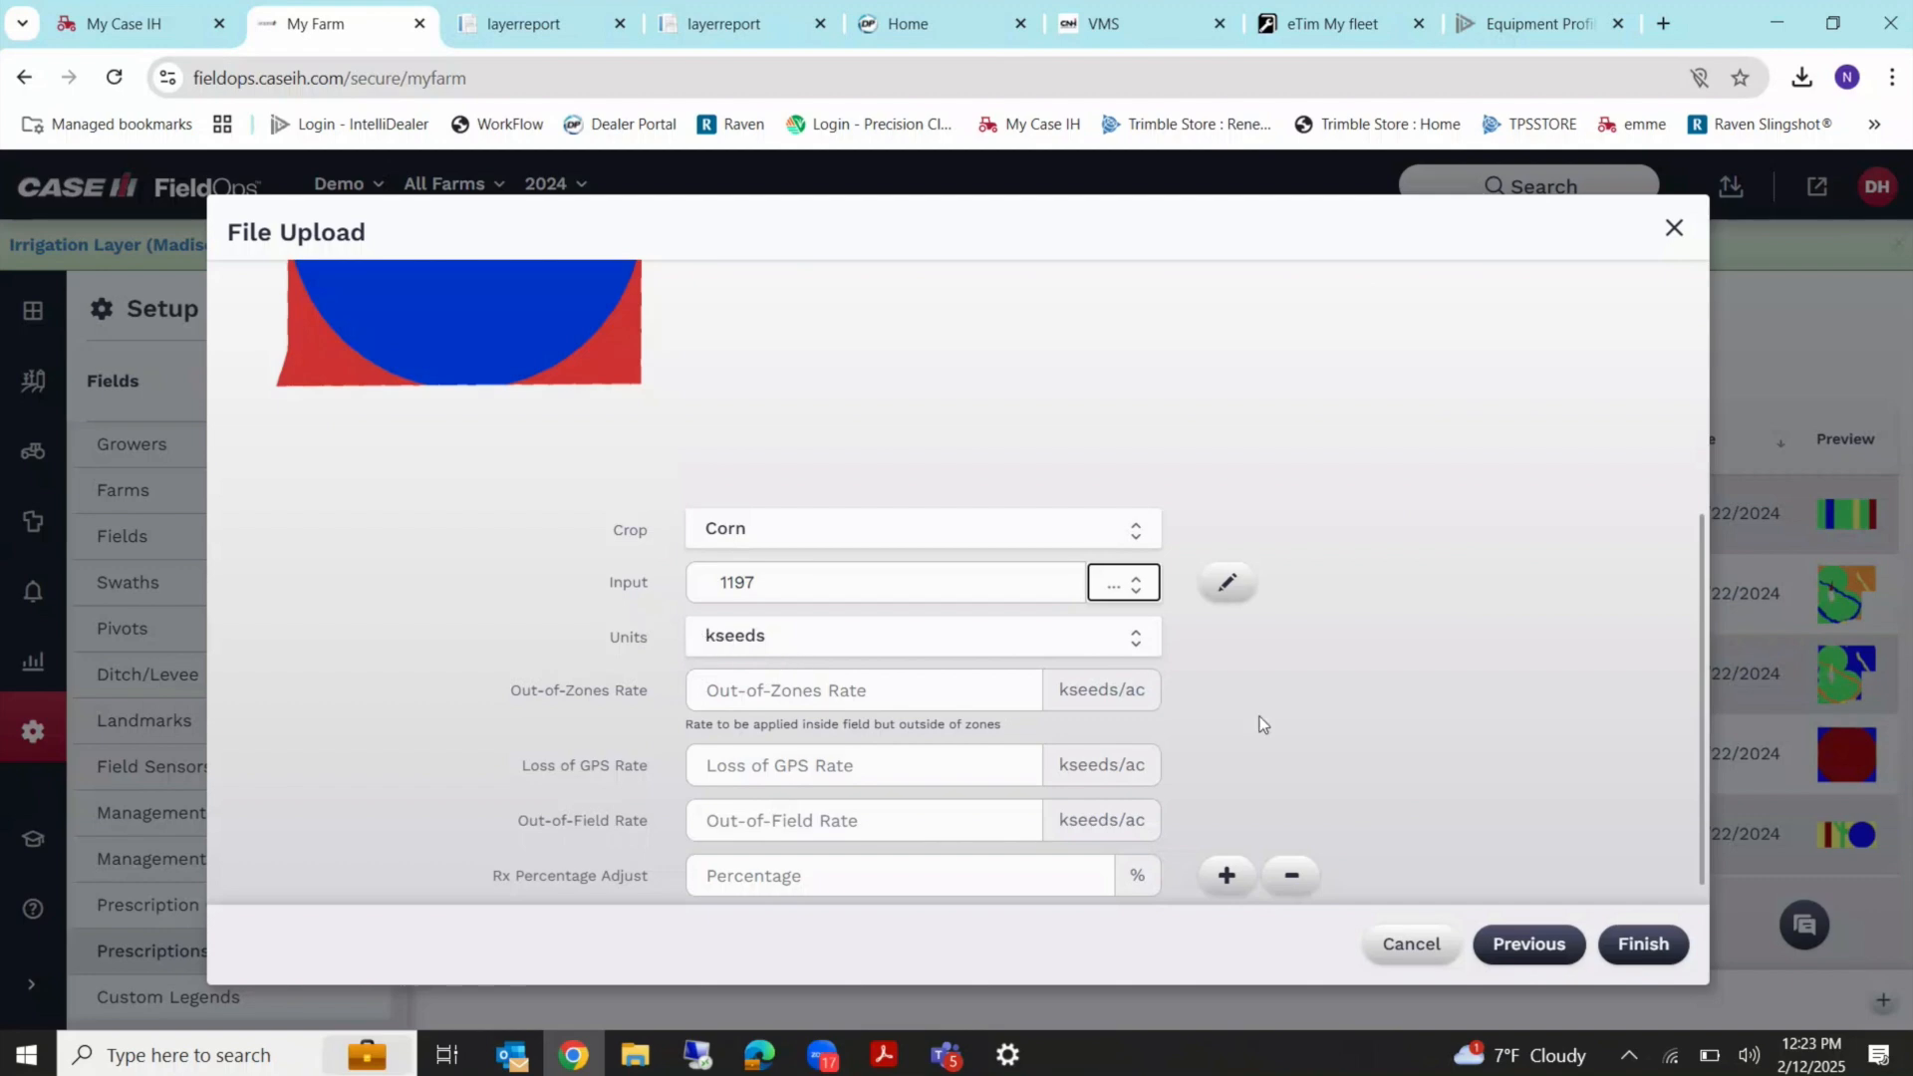
Set the Out-of-Zones Rate to 30, the Loss of GPS Rate to 31 and the Out-of-Field Rate to 32 kseeds/ac.
{"action": "scroll", "coordinate": [1261, 724], "scroll_direction": "down", "scroll_amount": 1}
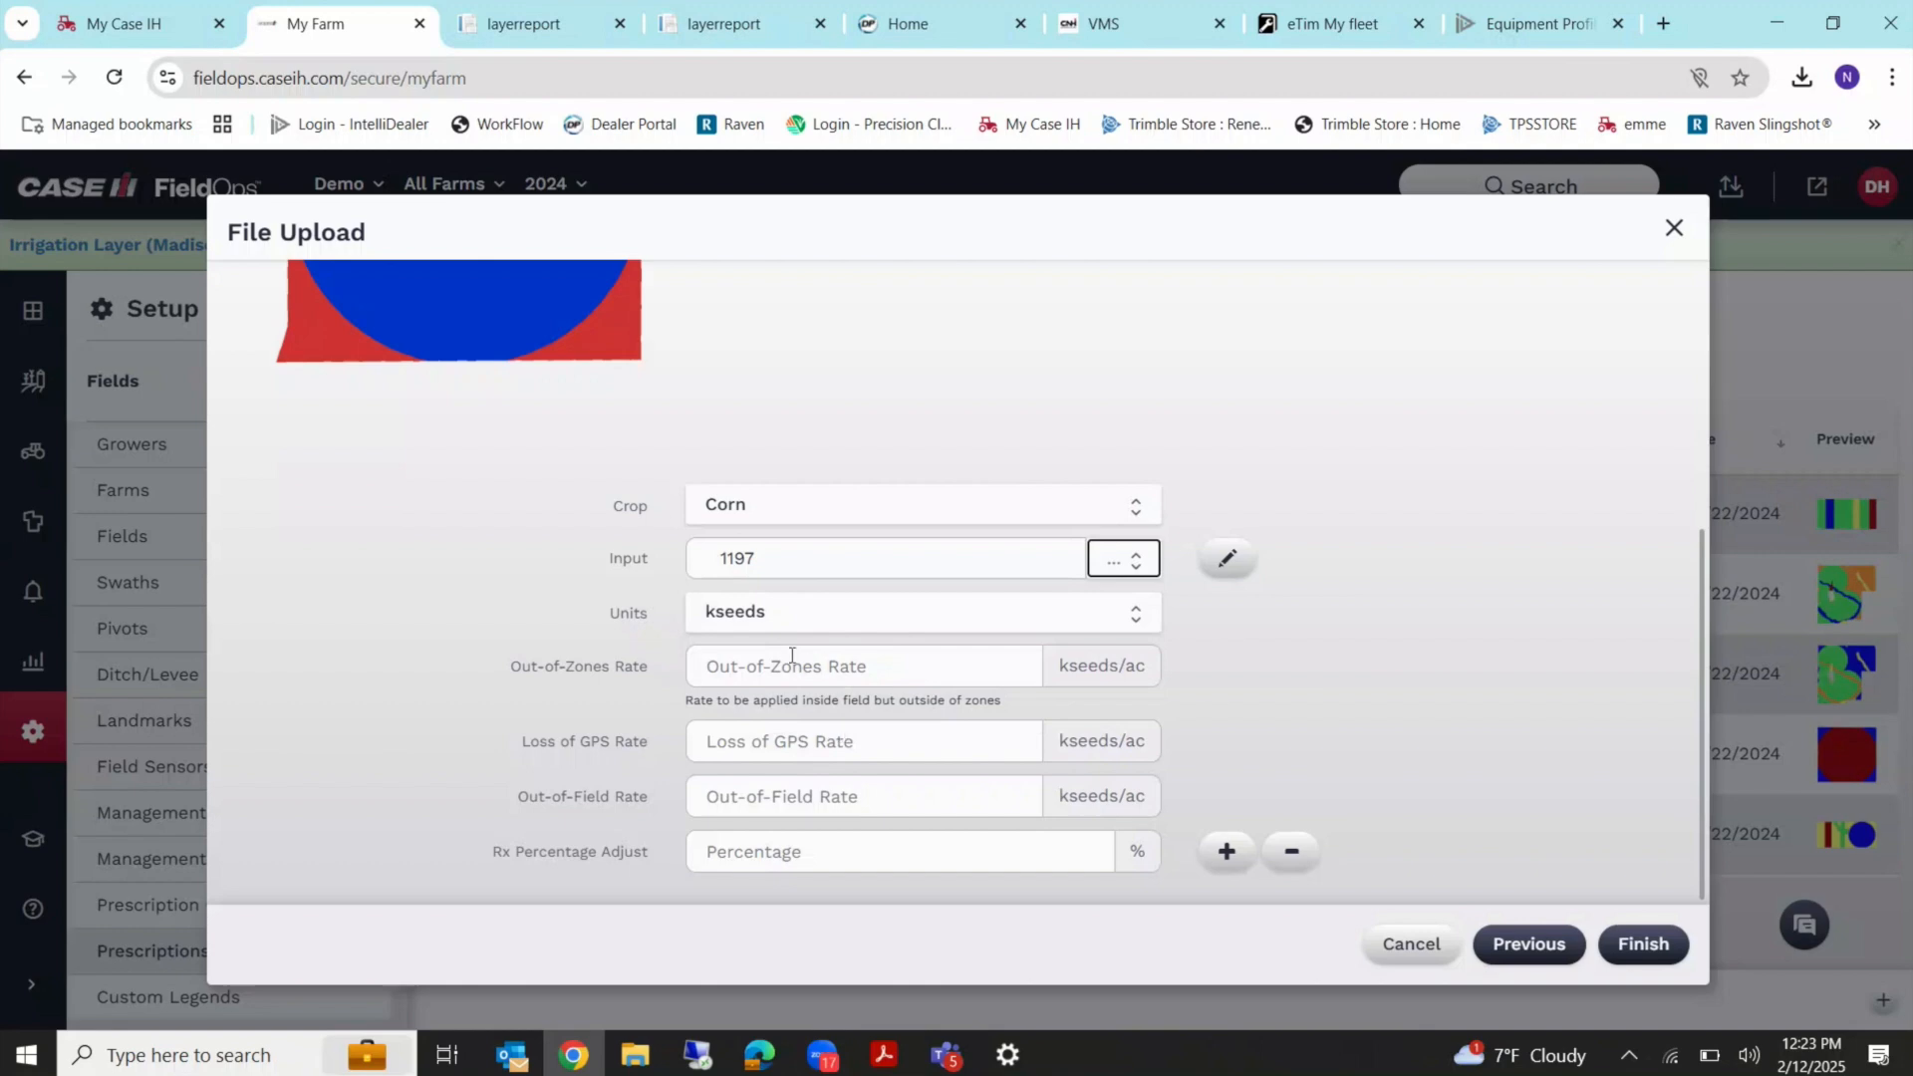
{"action": "left_click", "coordinate": [846, 668]}
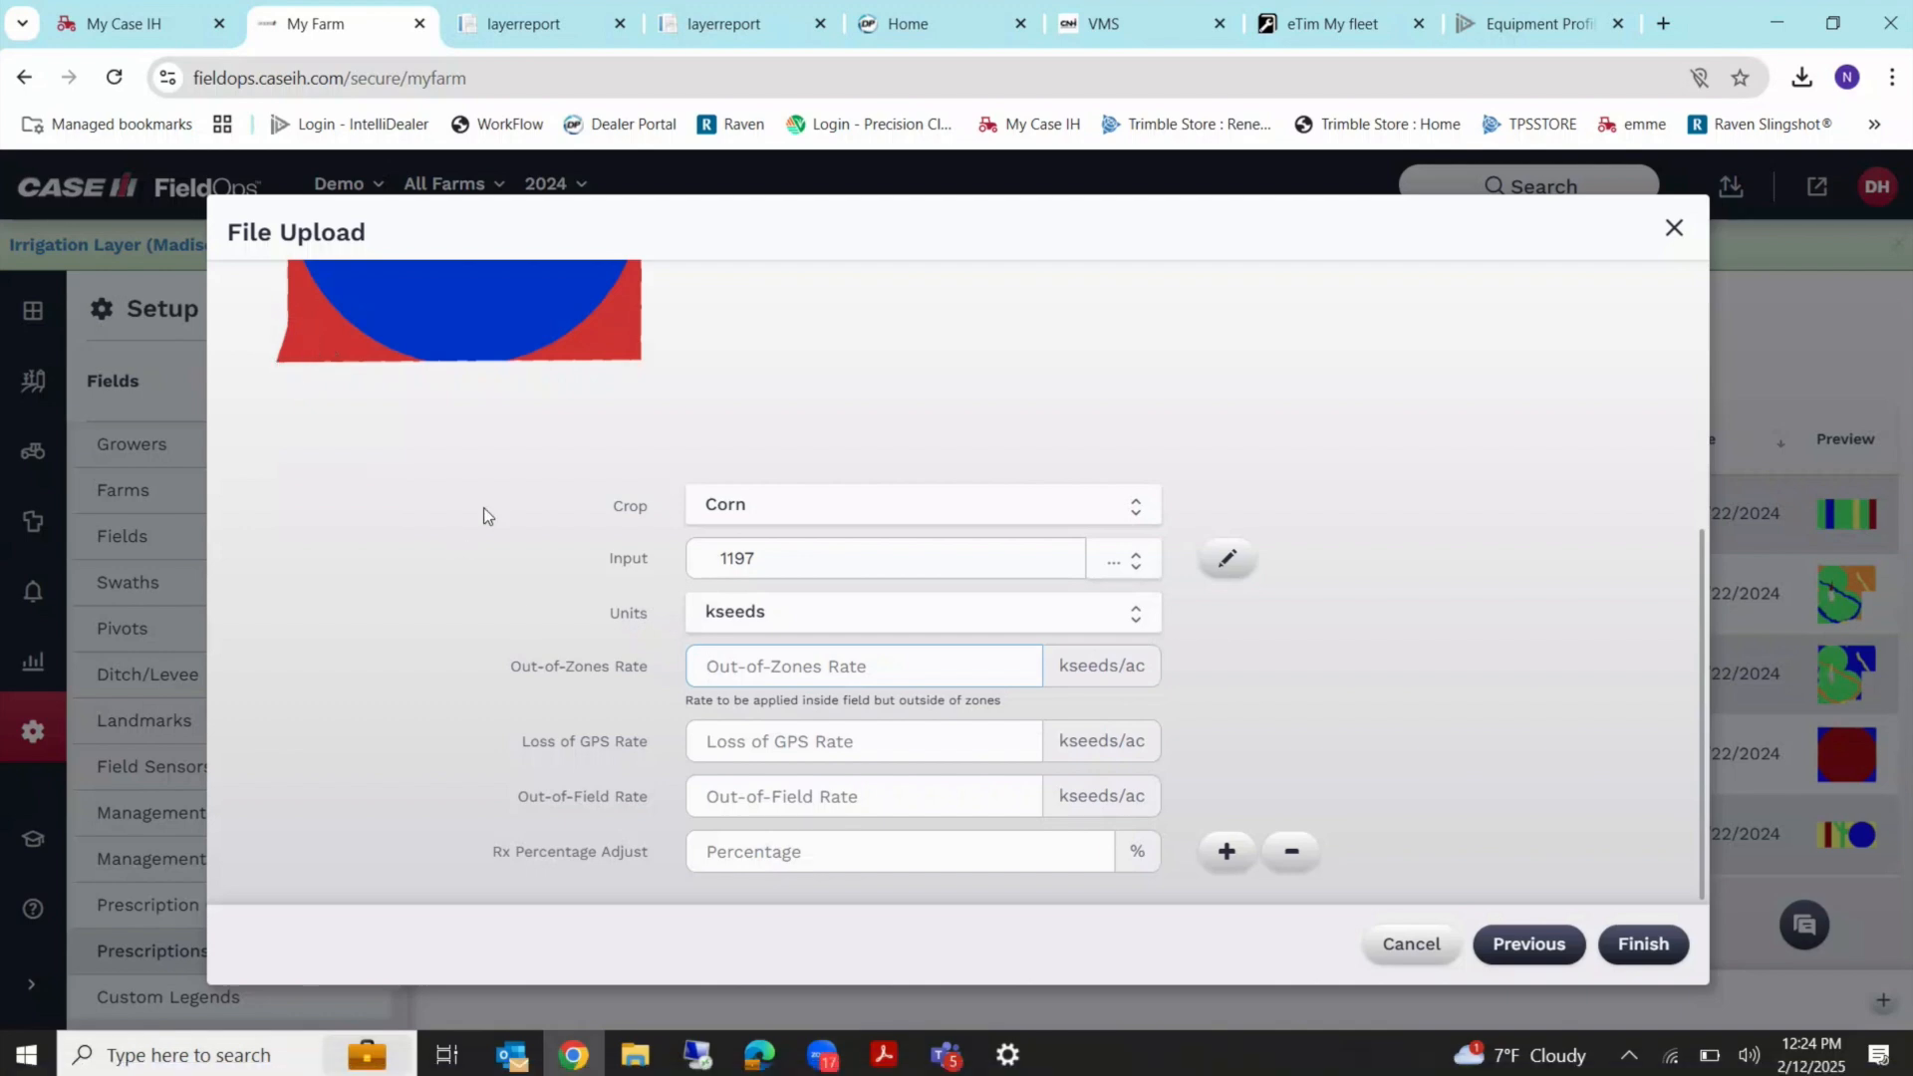
{"action": "scroll", "coordinate": [482, 510], "scroll_direction": "up", "scroll_amount": 2}
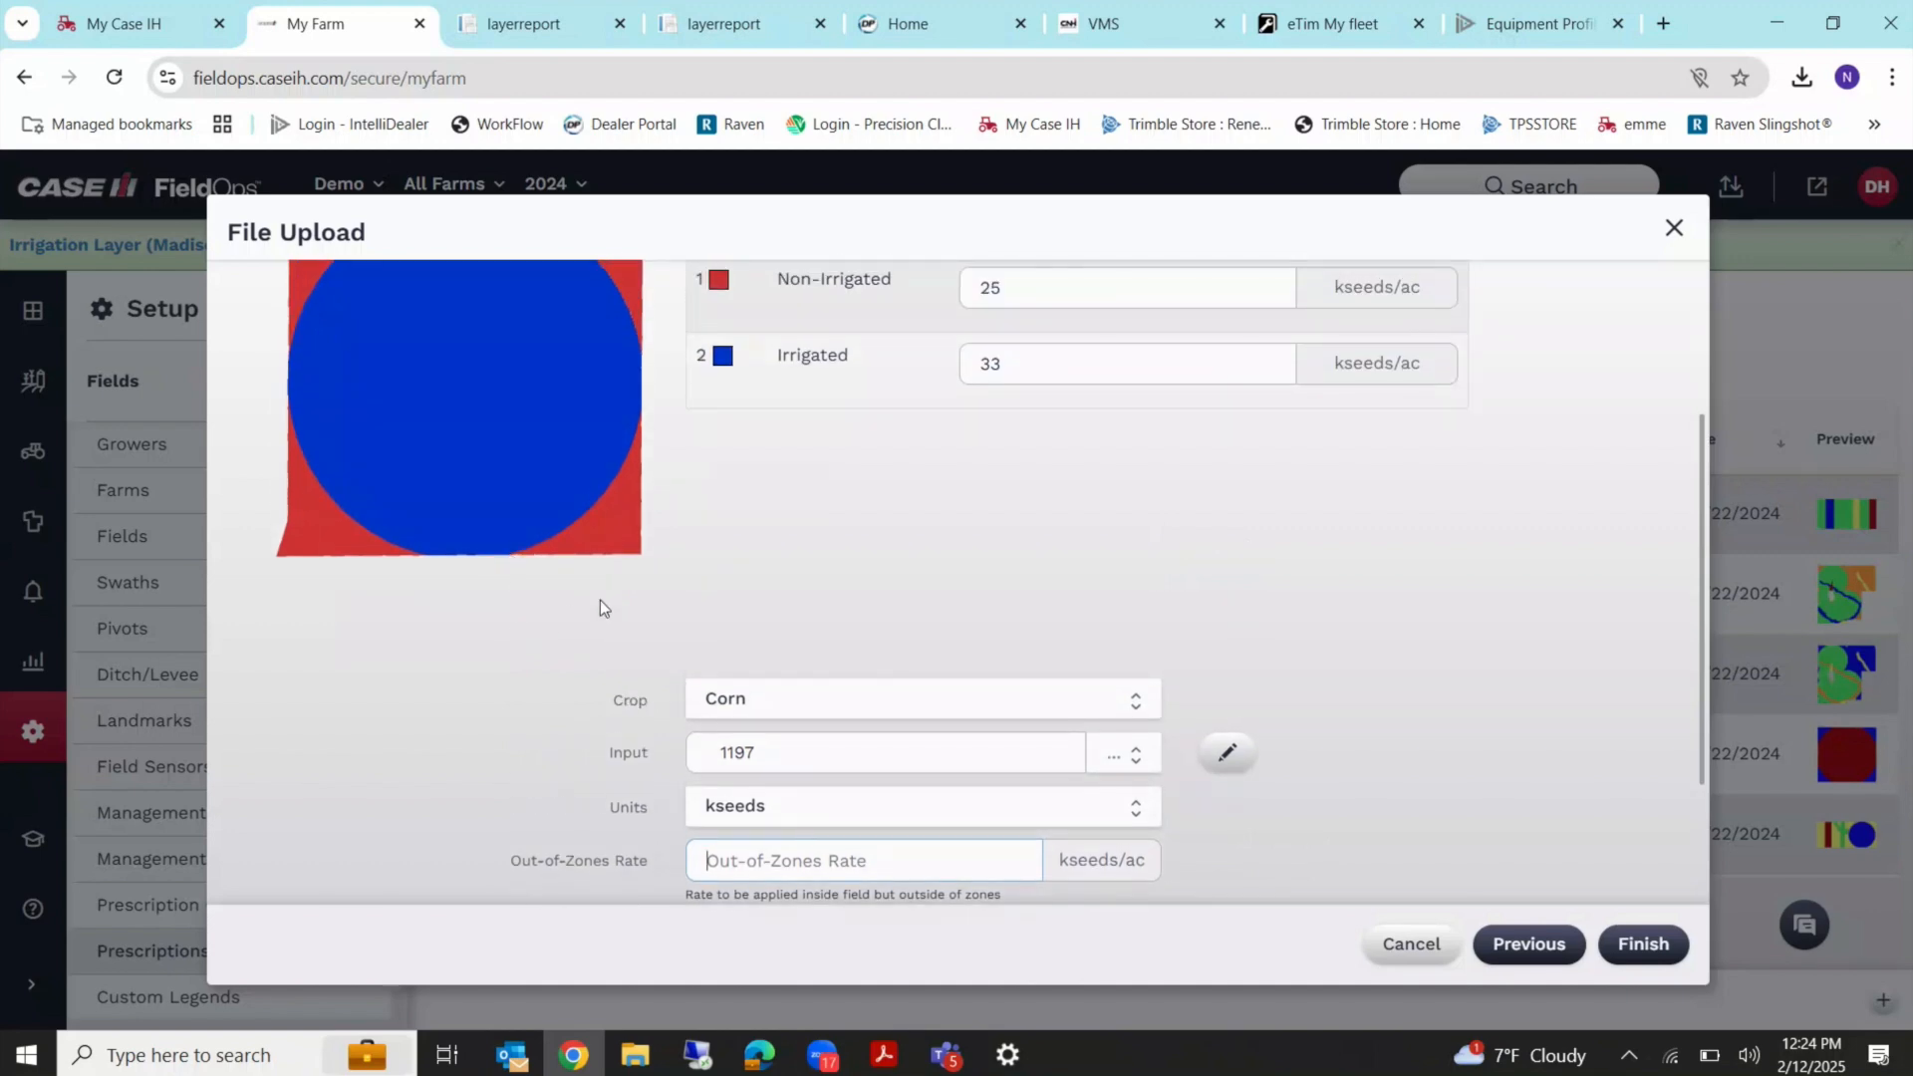
{"action": "scroll", "coordinate": [640, 692], "scroll_direction": "down", "scroll_amount": 2}
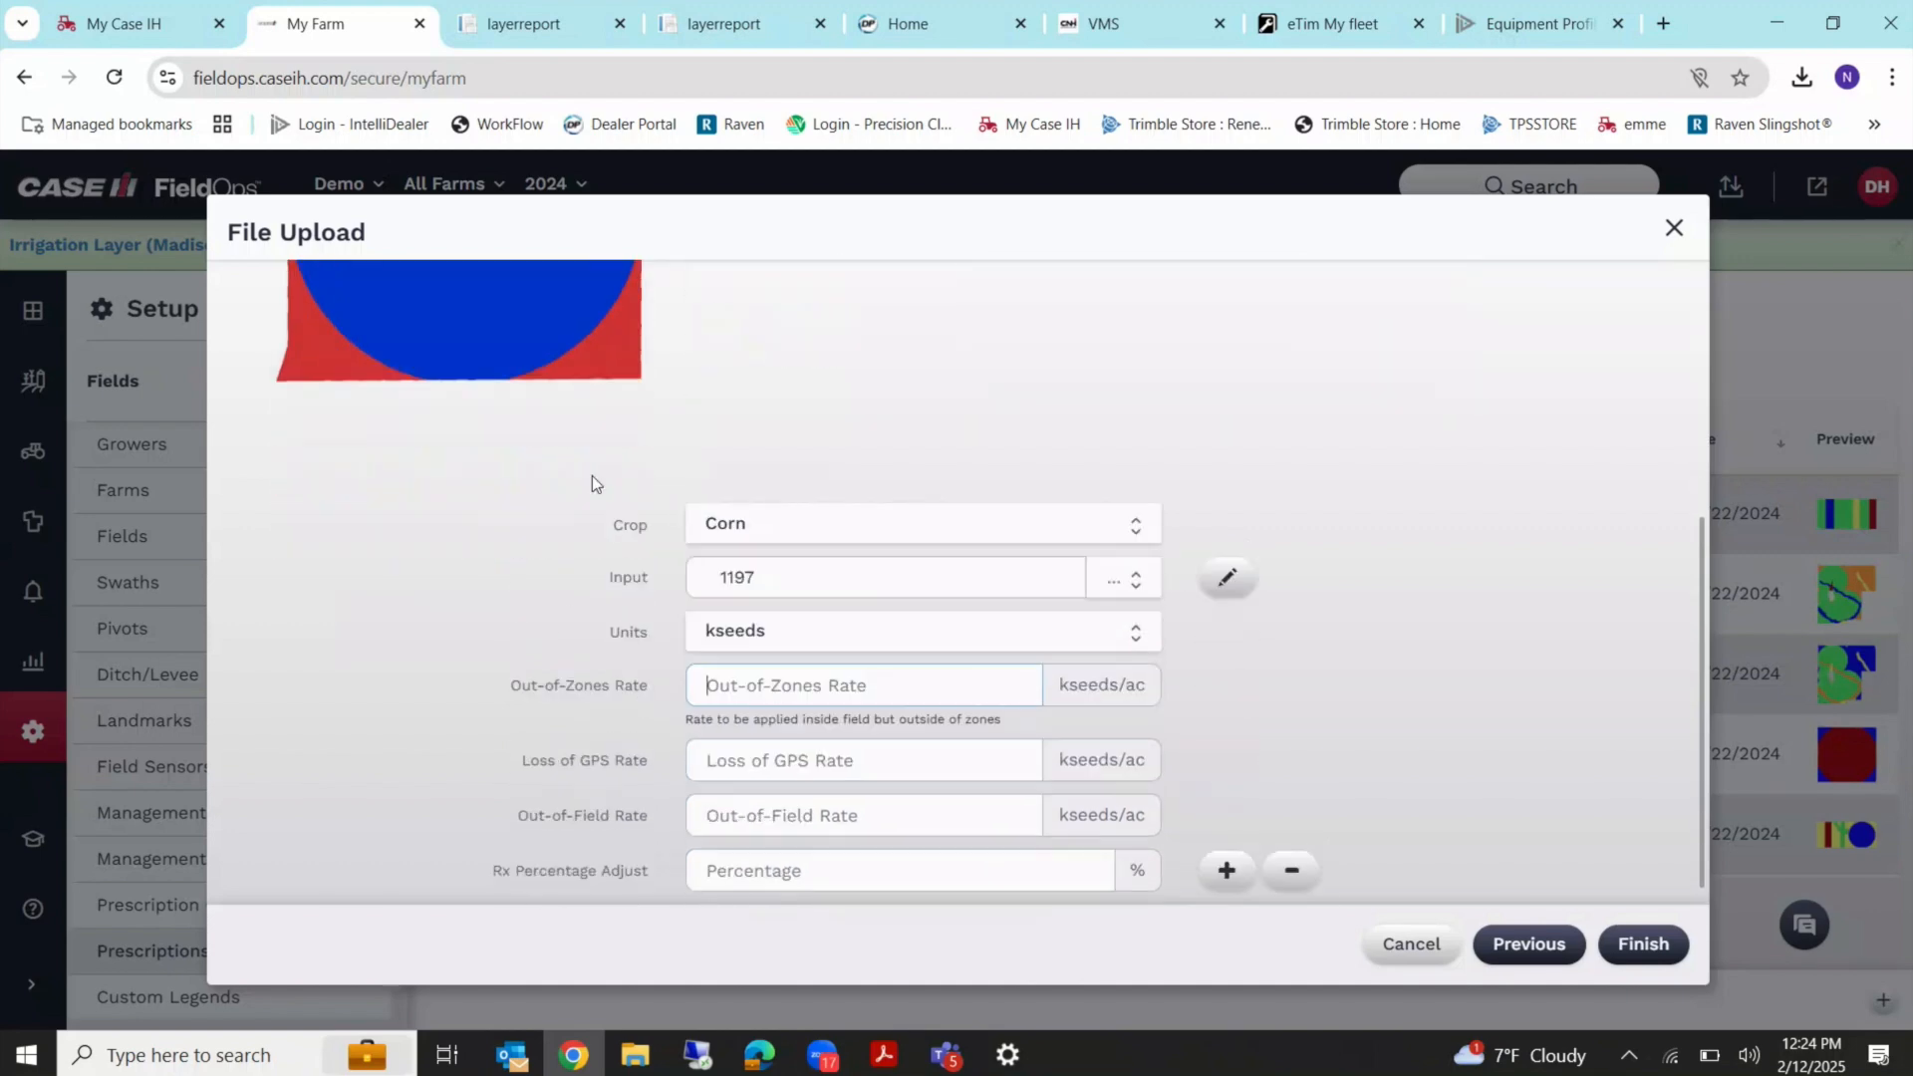
{"action": "scroll", "coordinate": [591, 476], "scroll_direction": "up", "scroll_amount": 2}
{"action": "scroll", "coordinate": [691, 593], "scroll_direction": "down", "scroll_amount": 2}
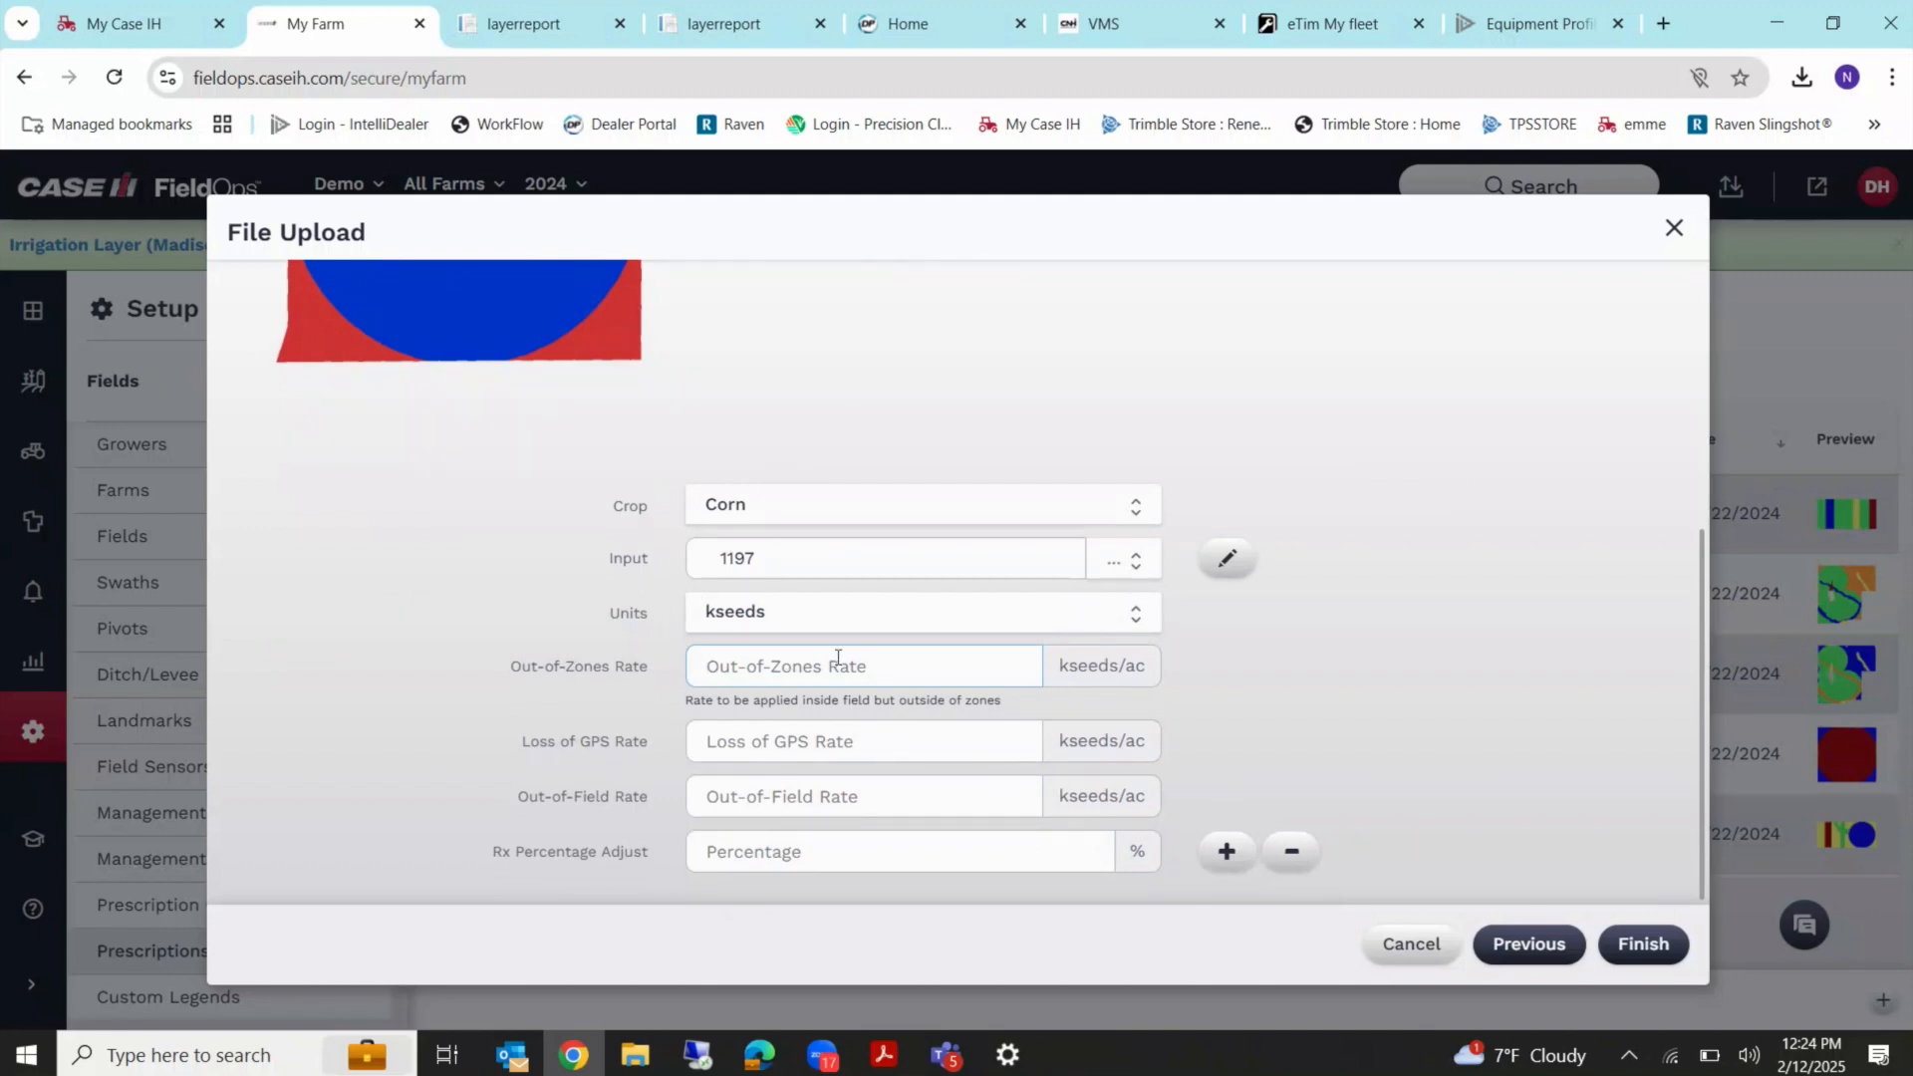
{"action": "type", "text": "30"}
{"action": "left_click", "coordinate": [839, 728]}
{"action": "type", "text": "30"}
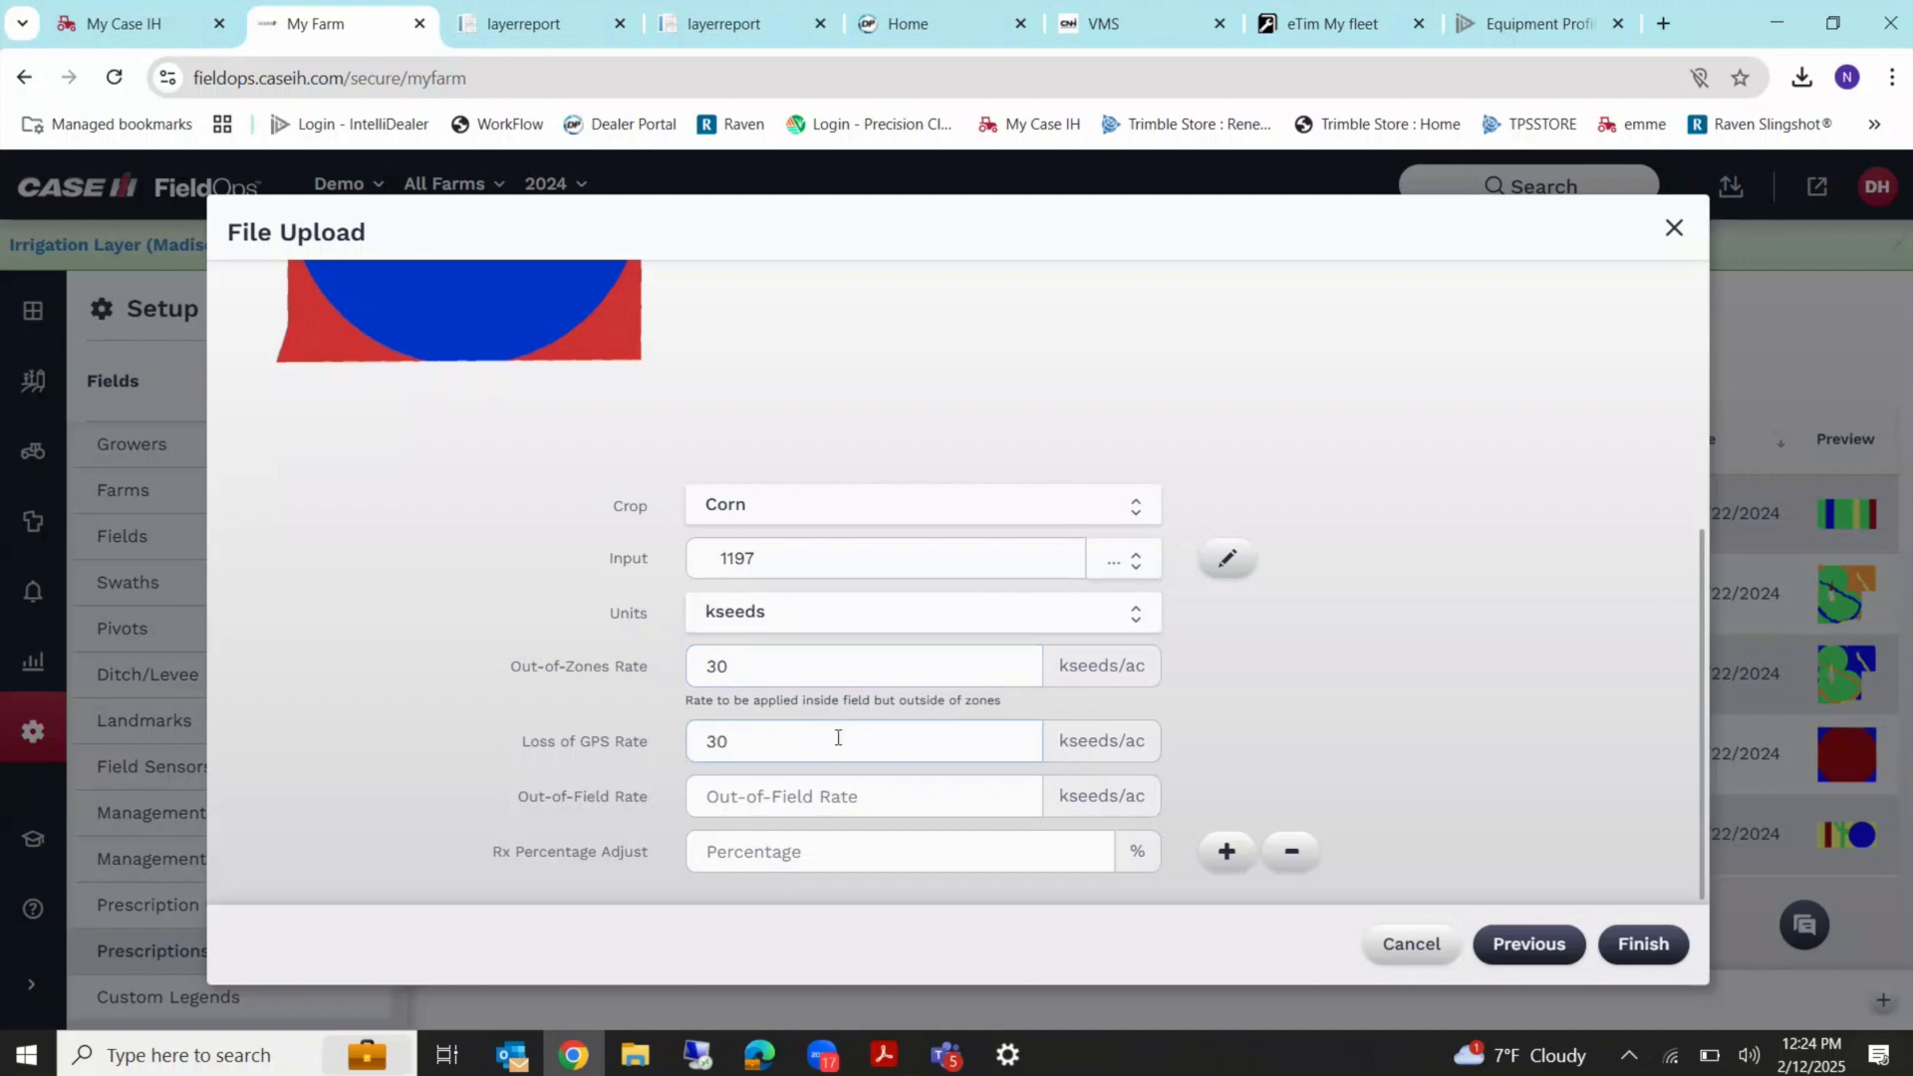
{"action": "type", "text": "30"}
{"action": "type", "text": "1"}
{"action": "left_click", "coordinate": [764, 784]}
{"action": "key", "text": "BackSpace"}
{"action": "type", "text": "2"}
Review the Non-Irrigated and Irrigated zone rates alongside the out-of-zones, loss-of-GPS and out-of-field rates.
{"action": "scroll", "coordinate": [1401, 647], "scroll_direction": "up", "scroll_amount": 3}
{"action": "scroll", "coordinate": [1401, 647], "scroll_direction": "down", "scroll_amount": 2}
{"action": "scroll", "coordinate": [1401, 648], "scroll_direction": "up", "scroll_amount": 2}
{"action": "scroll", "coordinate": [1400, 648], "scroll_direction": "down", "scroll_amount": 2}
{"action": "scroll", "coordinate": [1401, 654], "scroll_direction": "up", "scroll_amount": 3}
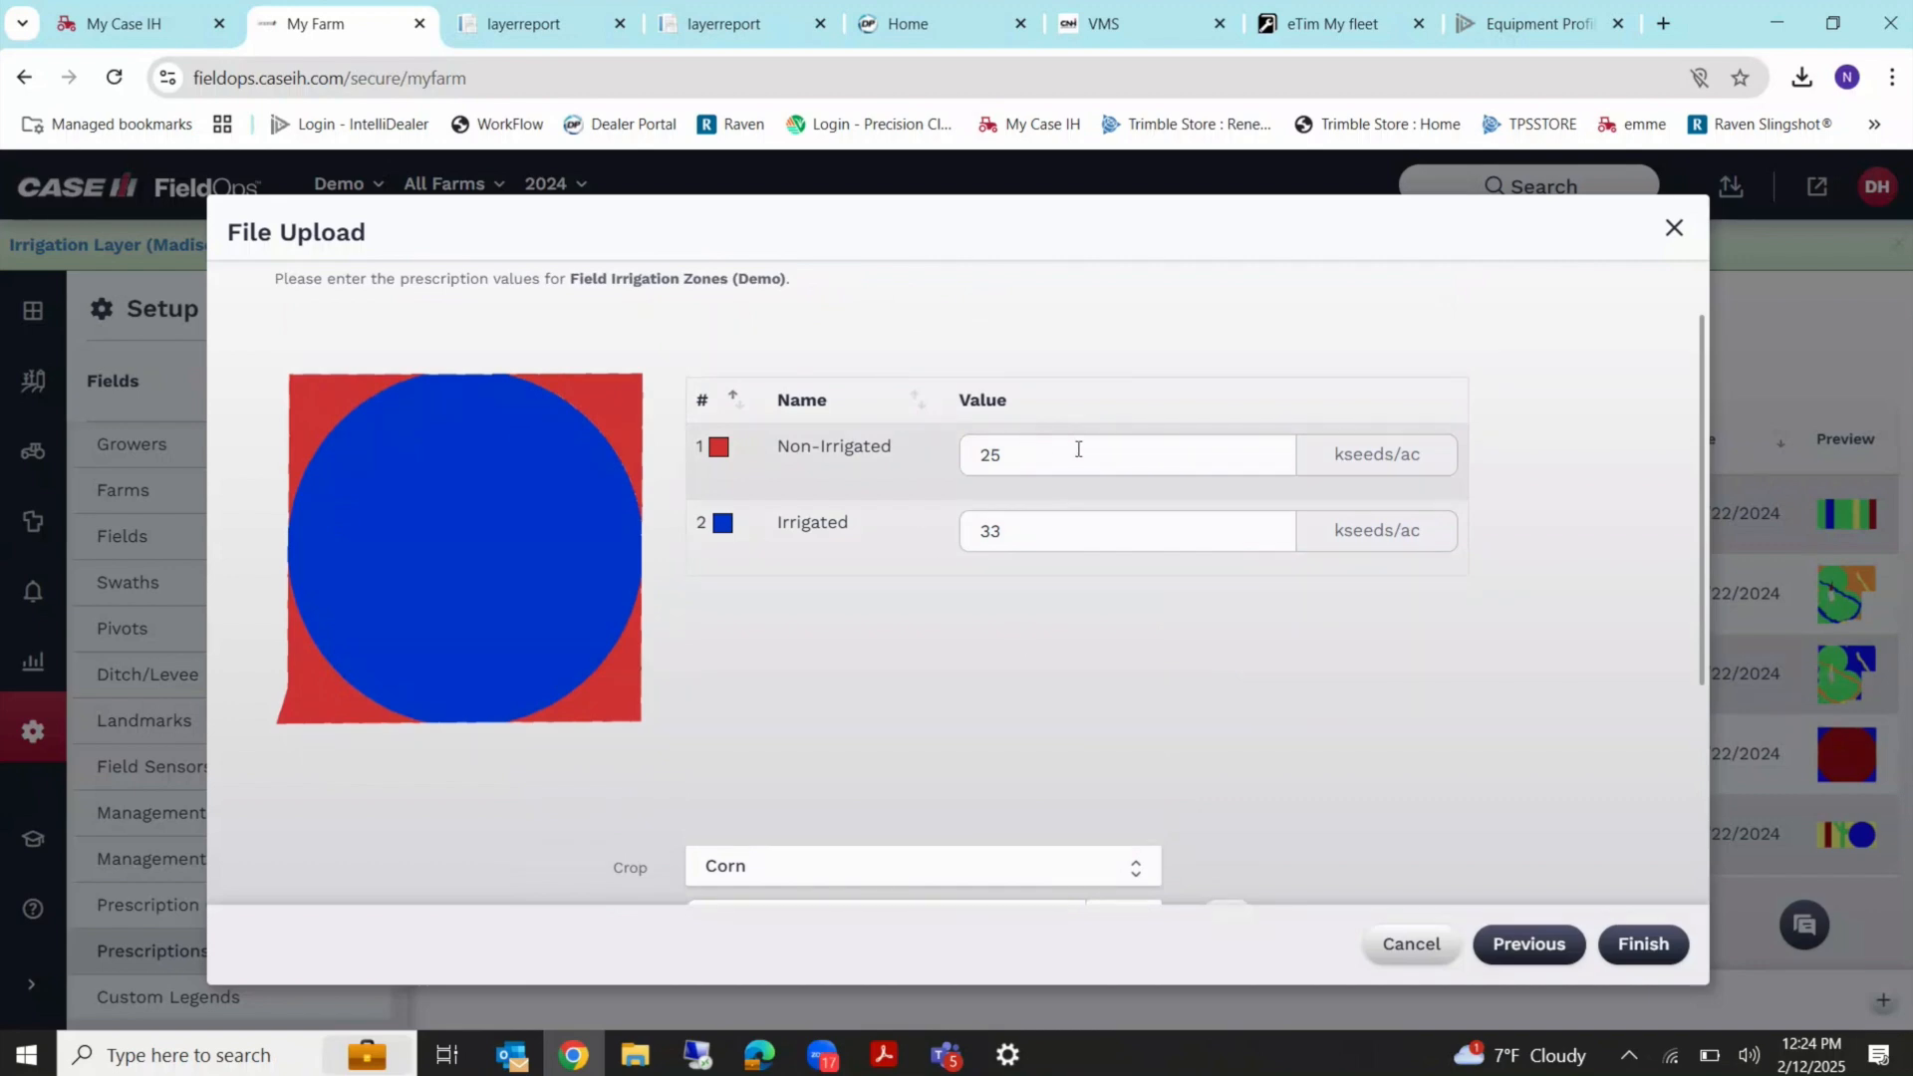
{"action": "scroll", "coordinate": [1227, 588], "scroll_direction": "down", "scroll_amount": 3}
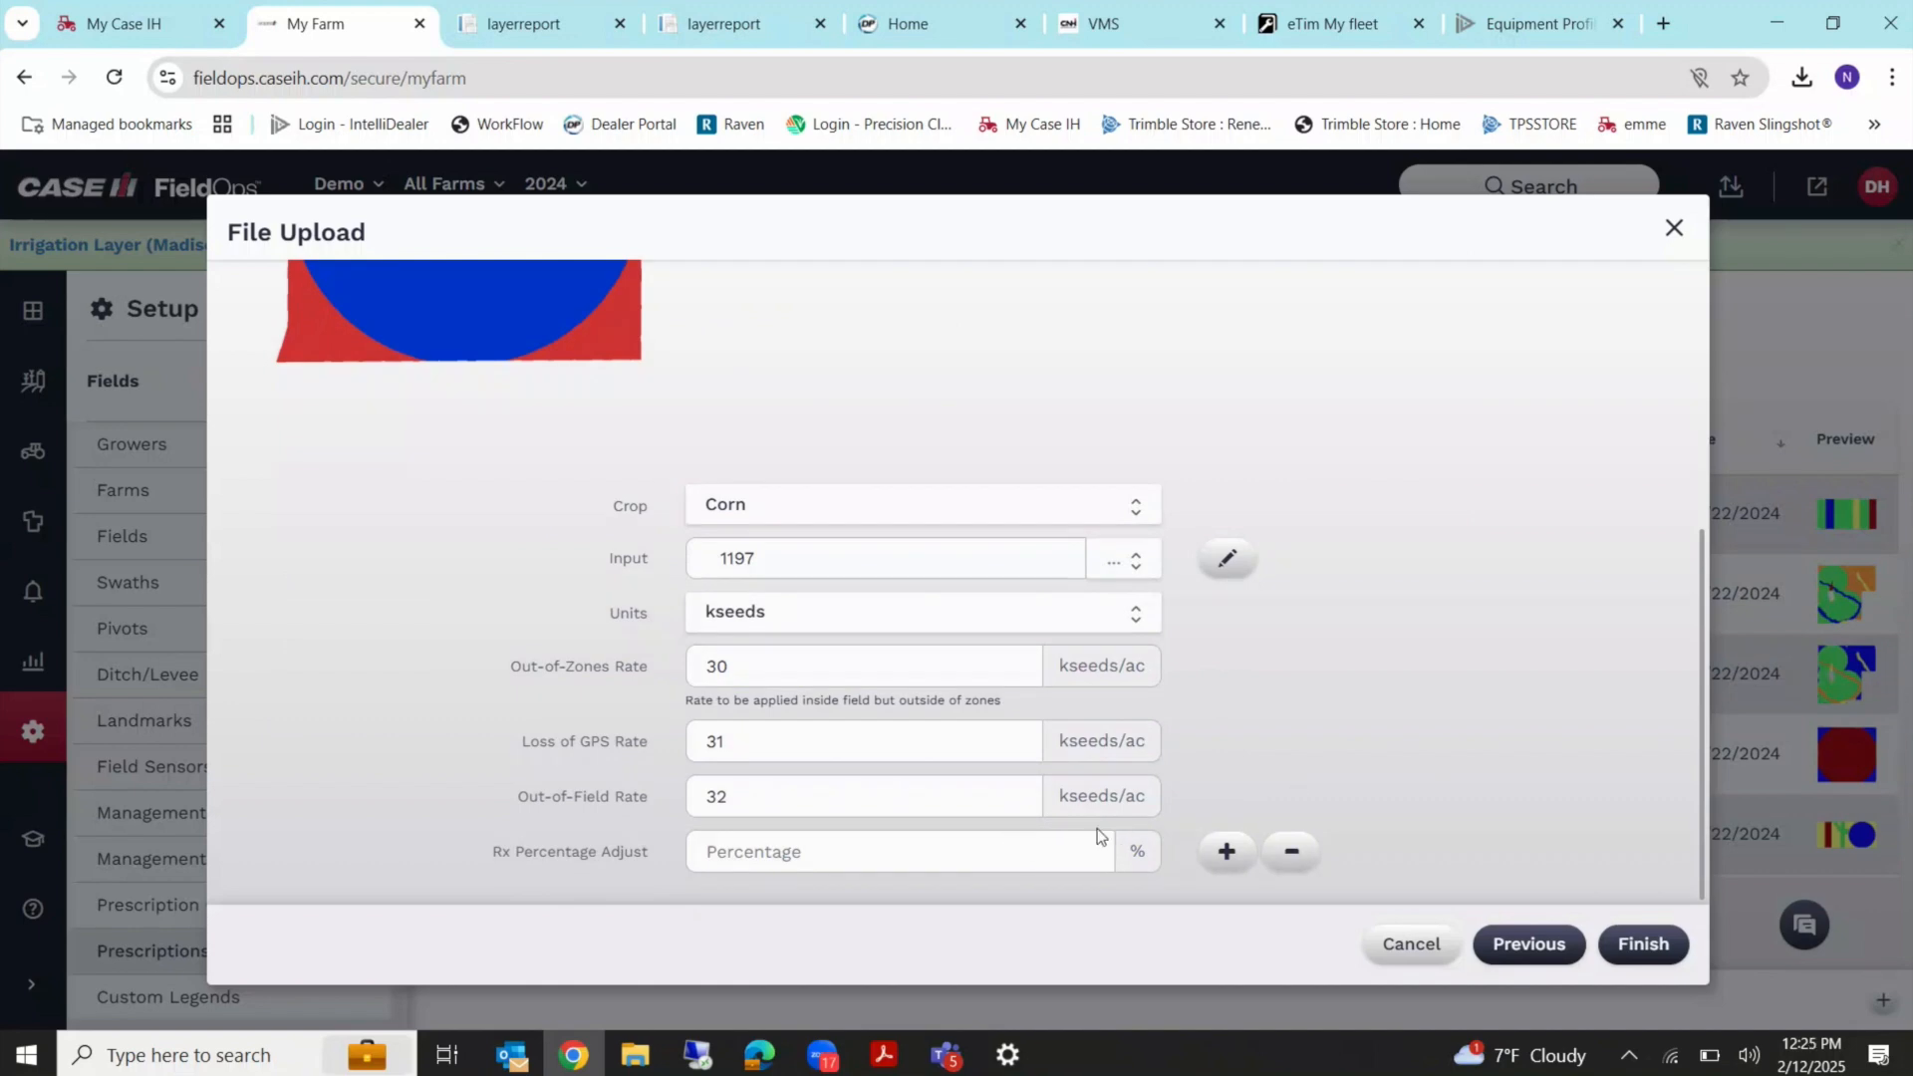
{"action": "scroll", "coordinate": [1245, 752], "scroll_direction": "up", "scroll_amount": 5}
{"action": "scroll", "coordinate": [1265, 584], "scroll_direction": "down", "scroll_amount": 5}
{"action": "scroll", "coordinate": [1052, 551], "scroll_direction": "up", "scroll_amount": 5}
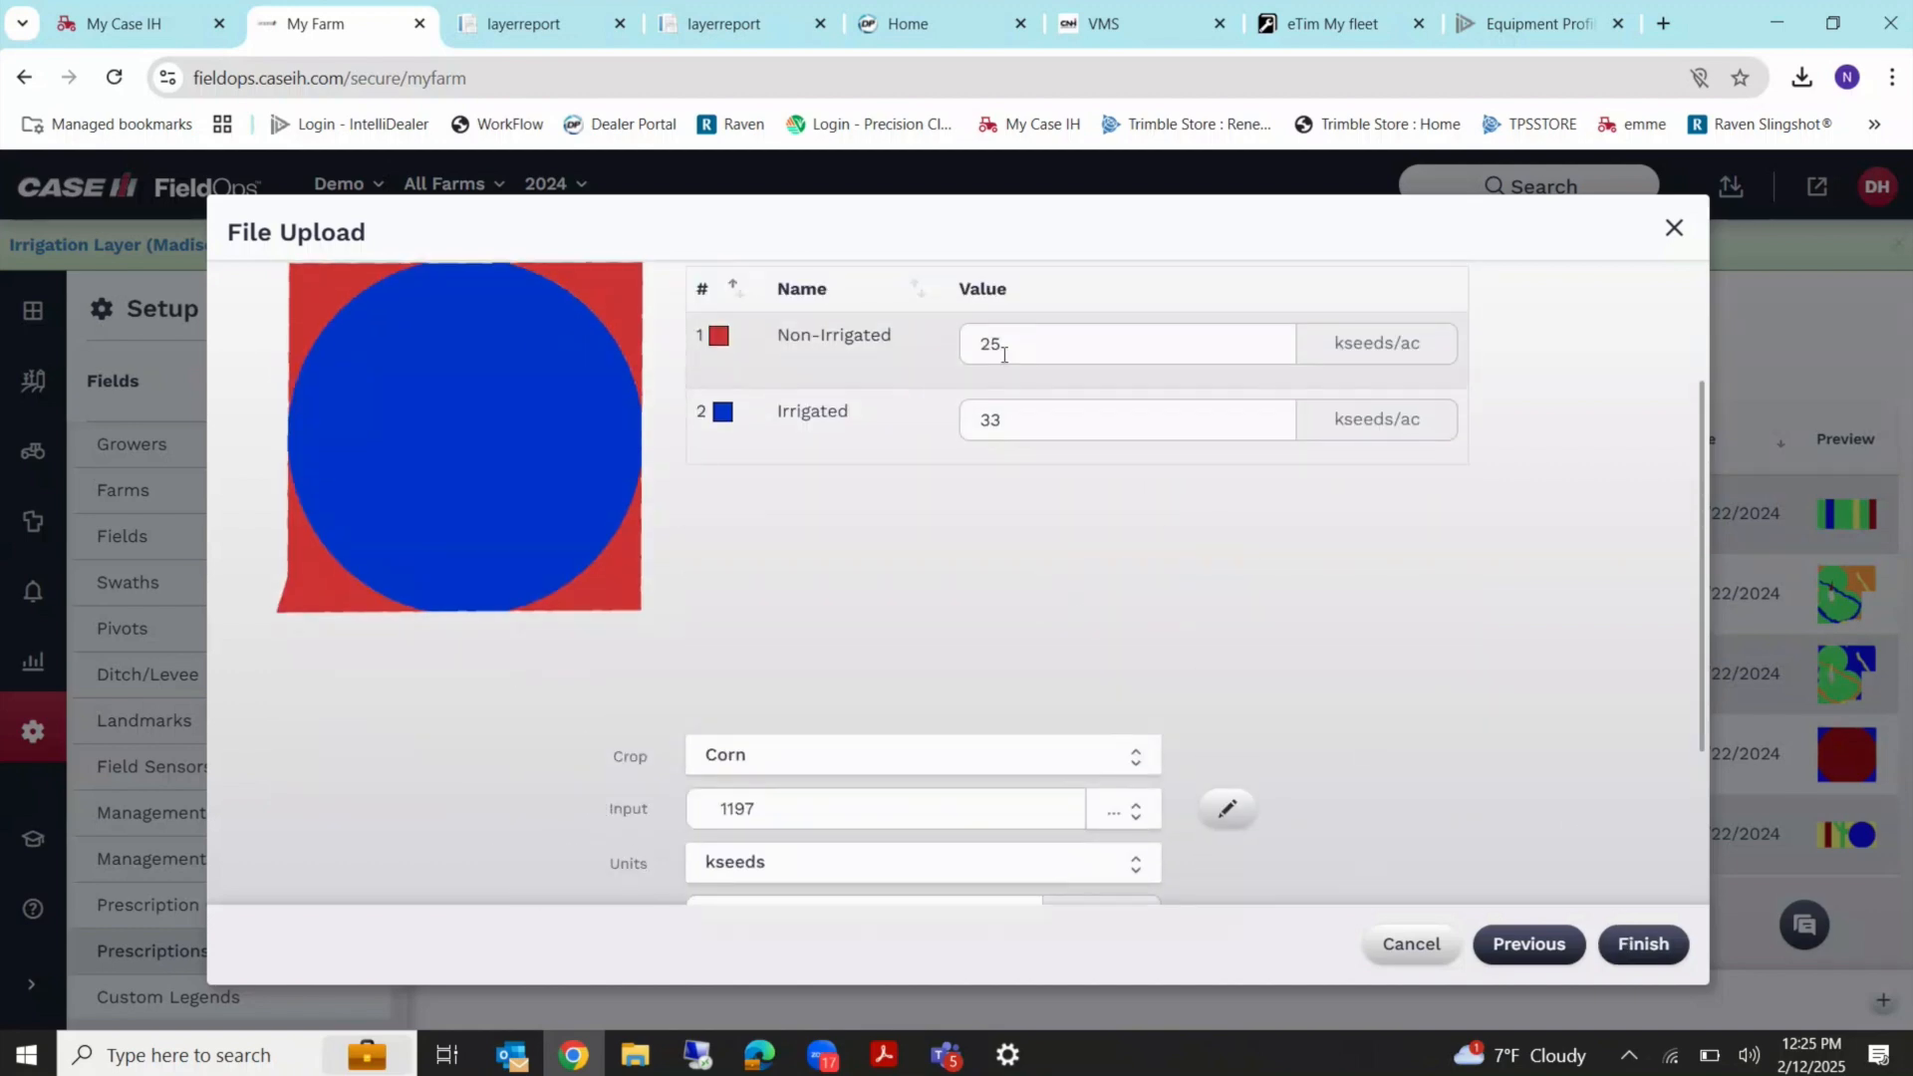
{"action": "scroll", "coordinate": [1018, 652], "scroll_direction": "down", "scroll_amount": 5}
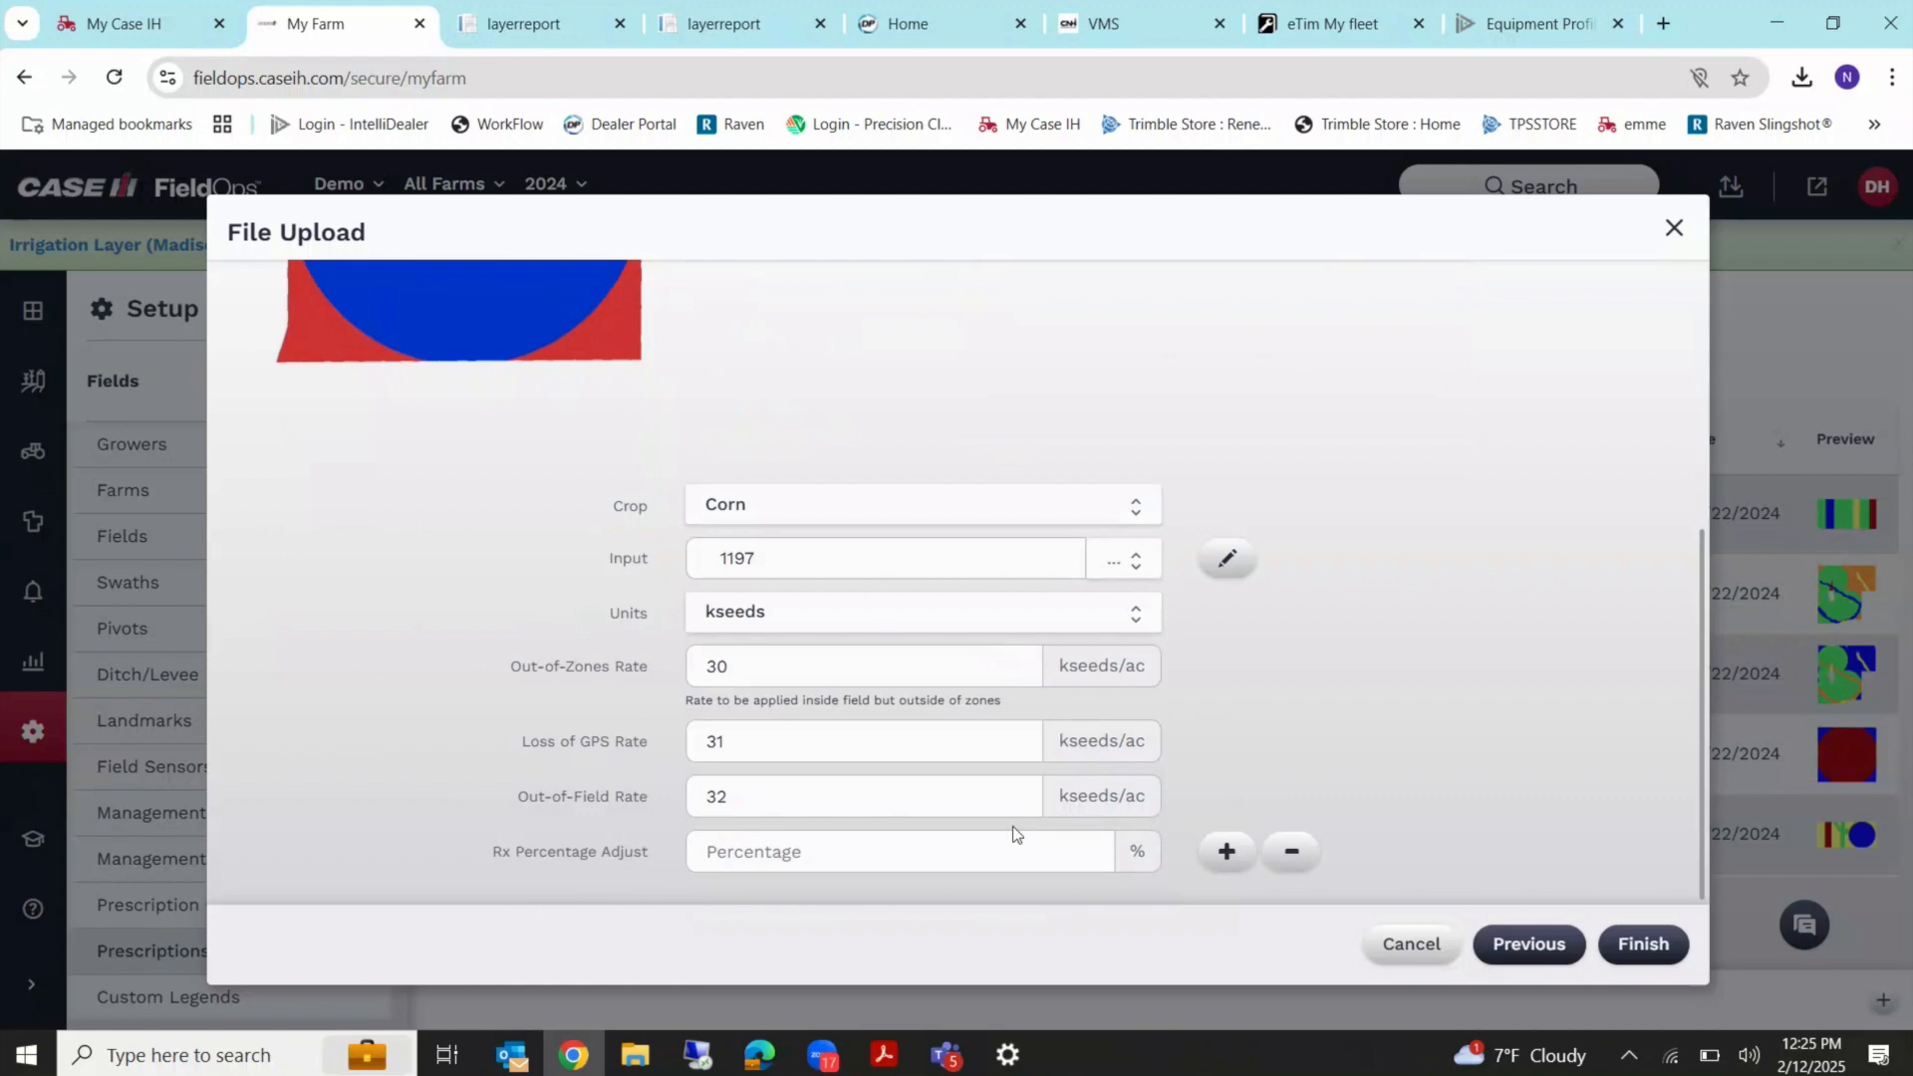
Finish the prescription setup to submit it for processing and close the process status.
{"action": "left_click", "coordinate": [1633, 942]}
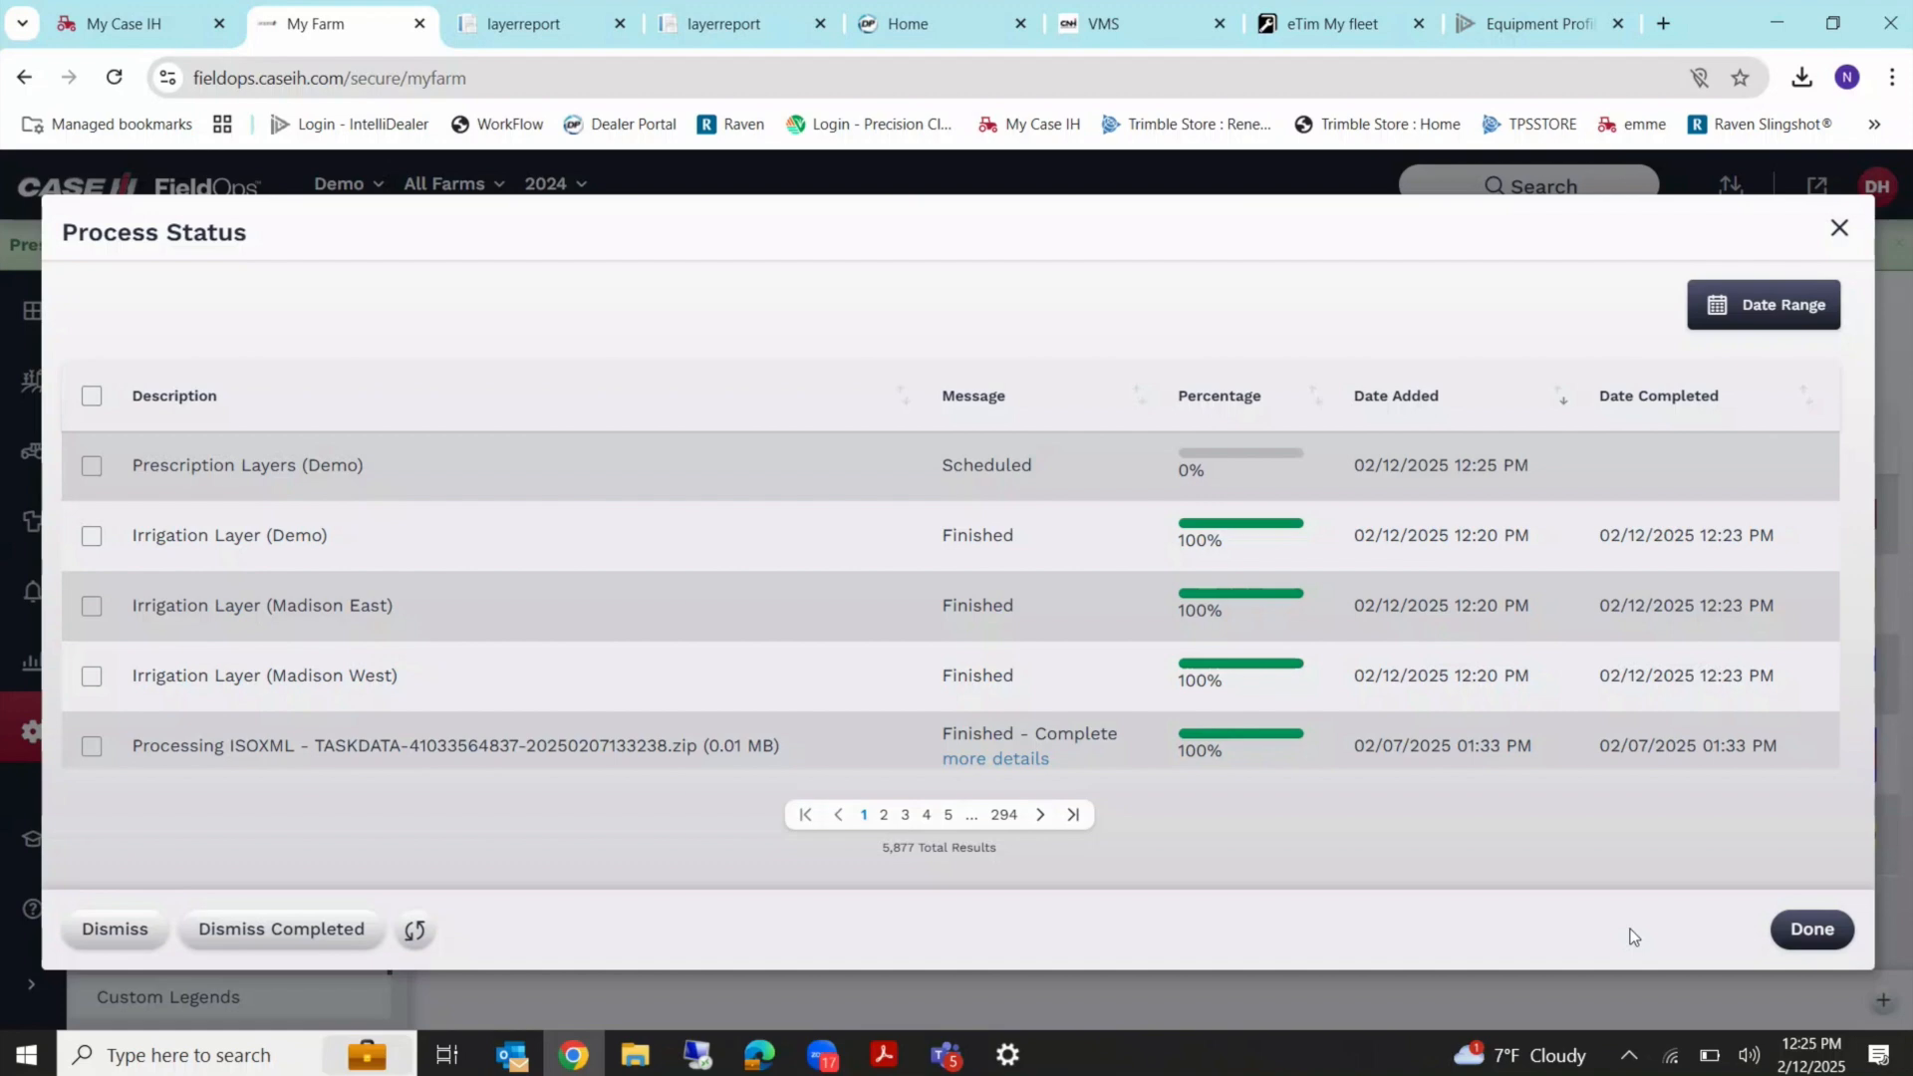
{"action": "left_click", "coordinate": [1808, 931]}
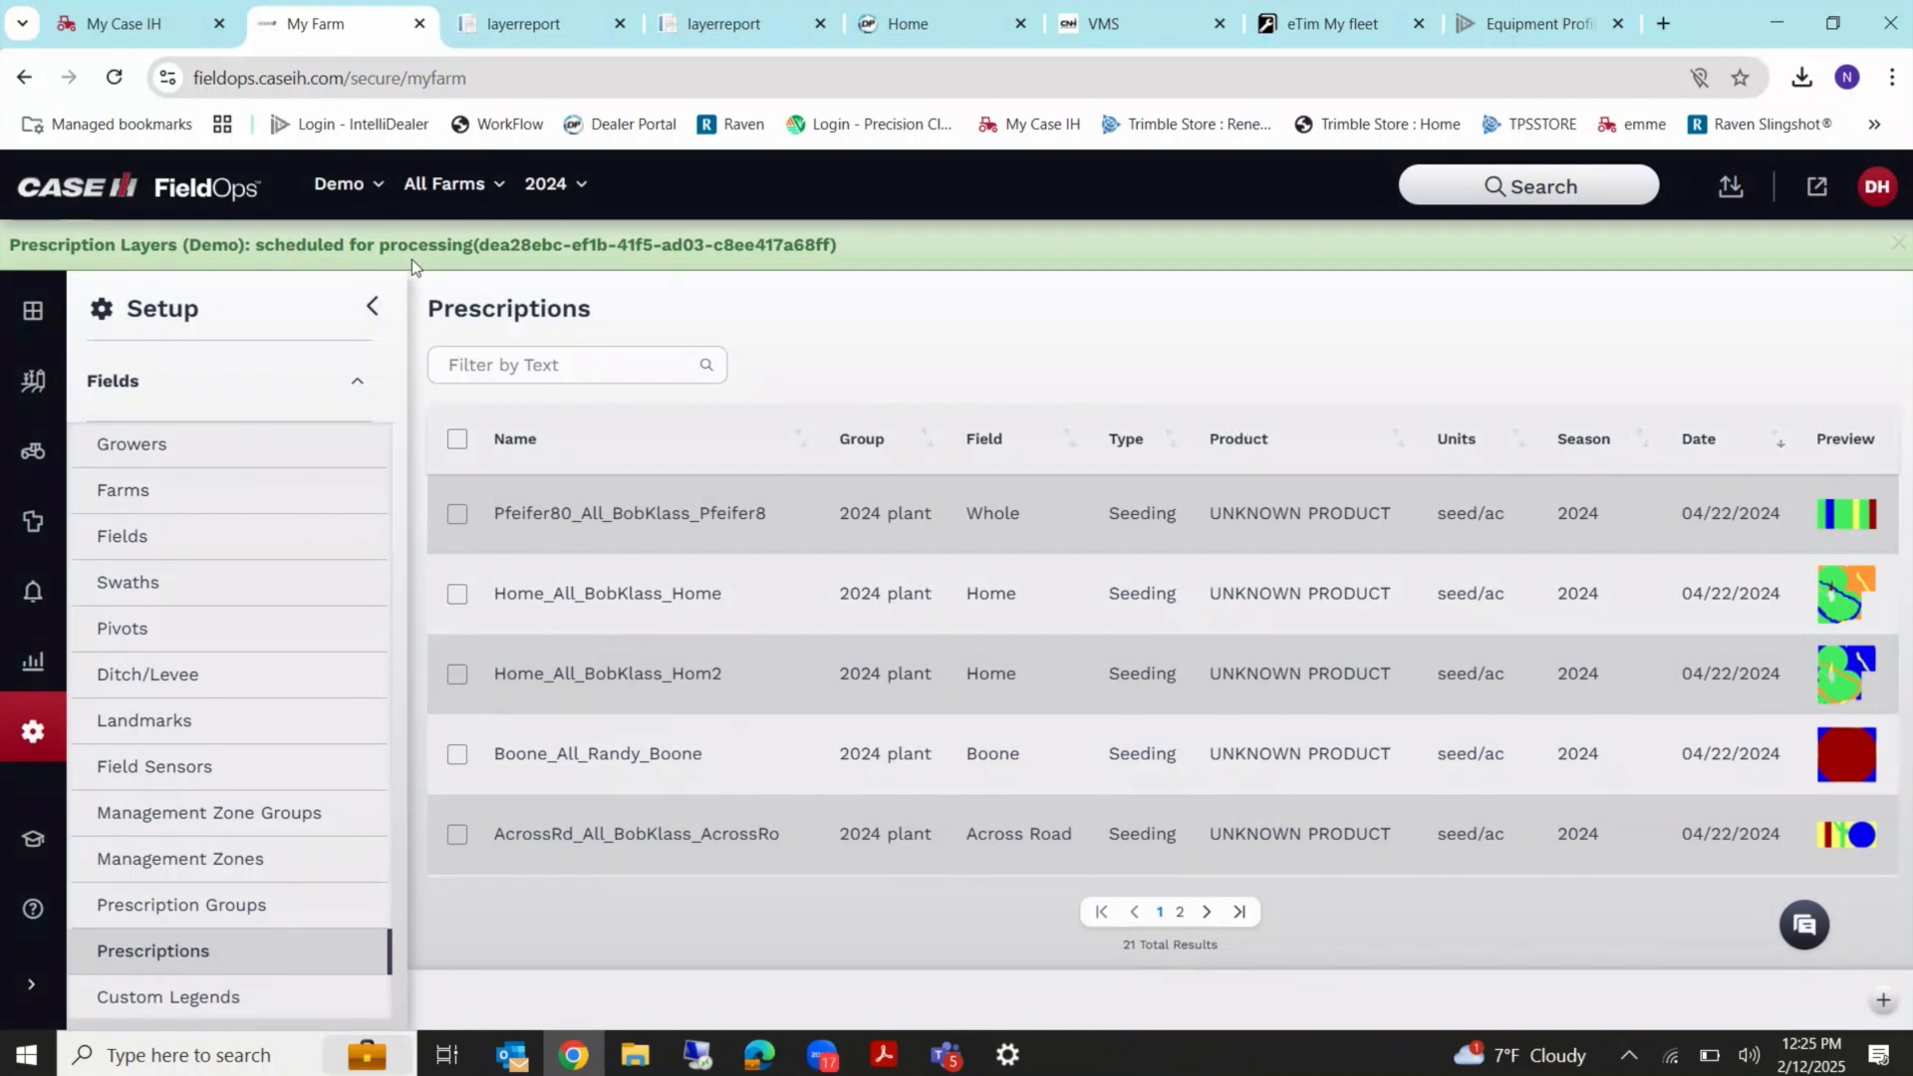
Go to the Fields map and reload the page, allowing the form resubmission.
{"action": "left_click", "coordinate": [31, 522]}
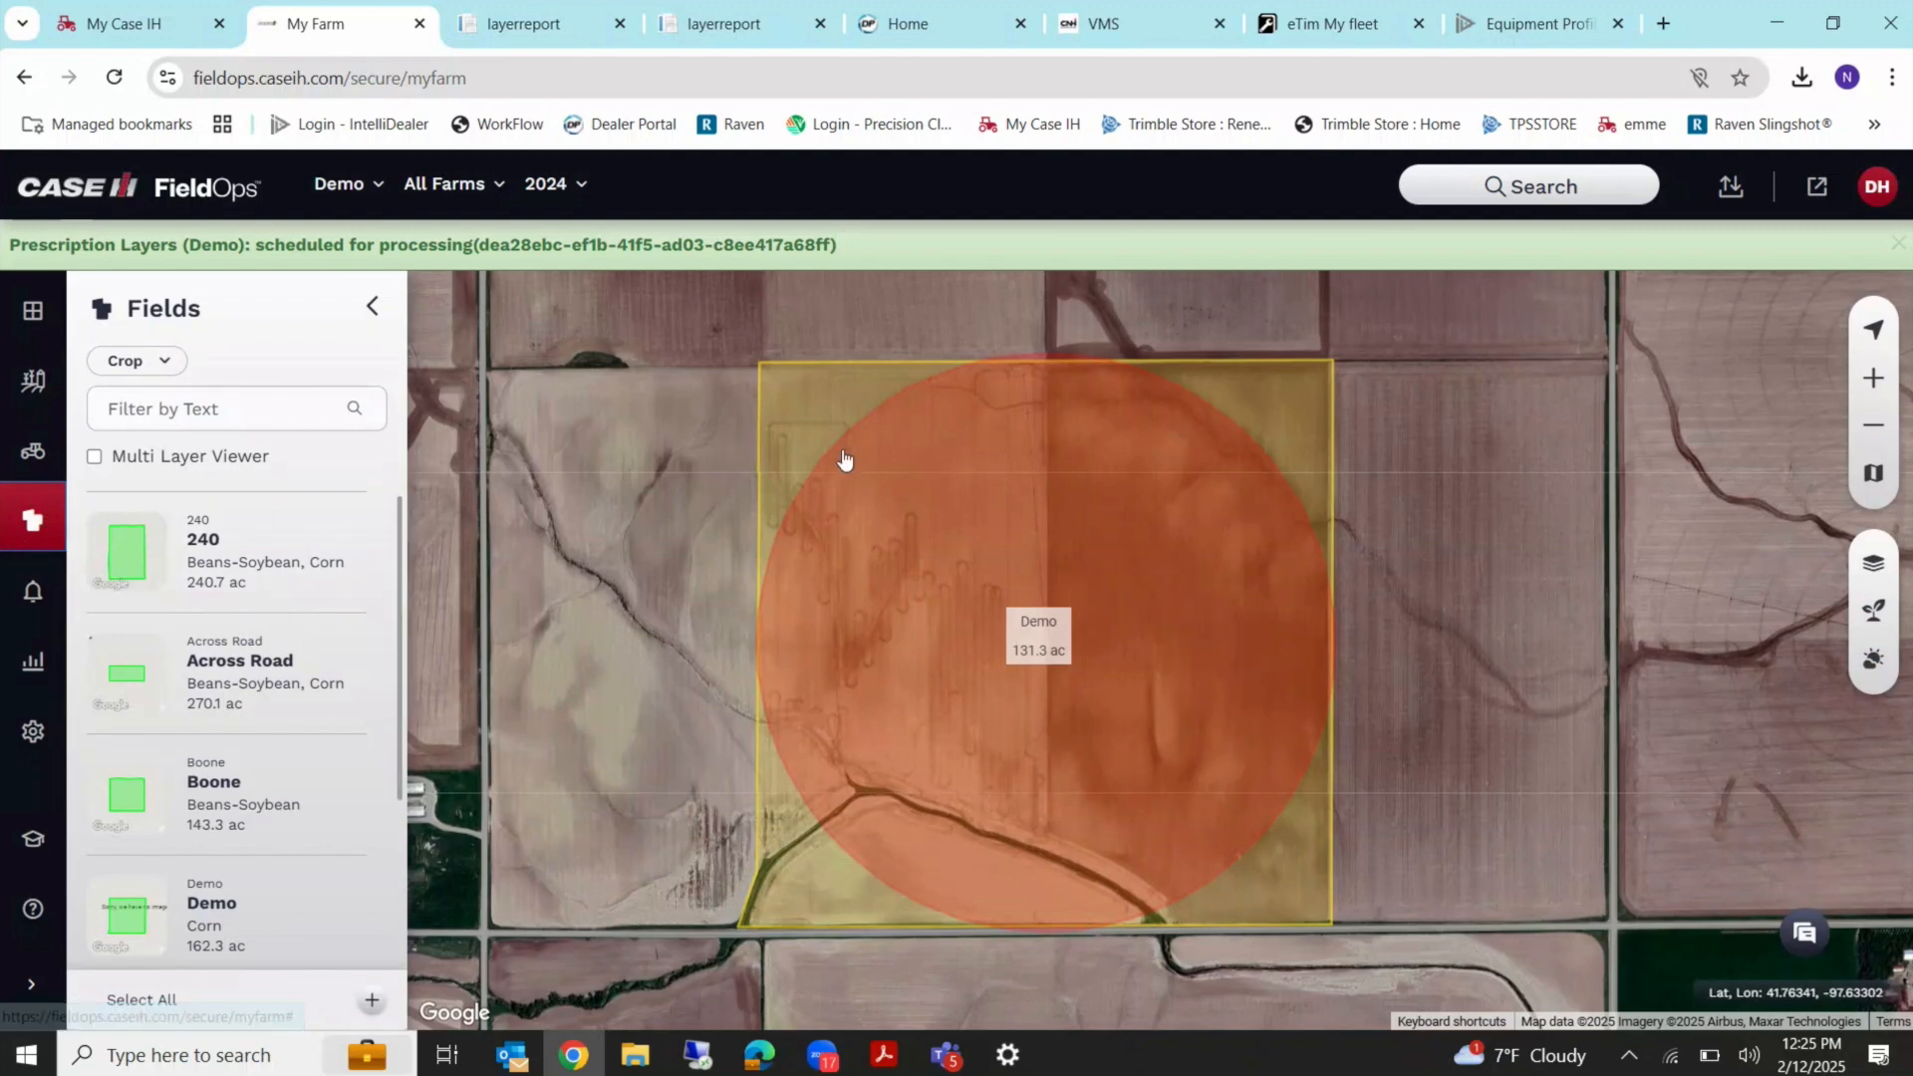
{"action": "left_click_drag", "start_coordinate": [846, 457], "coordinate": [913, 449]}
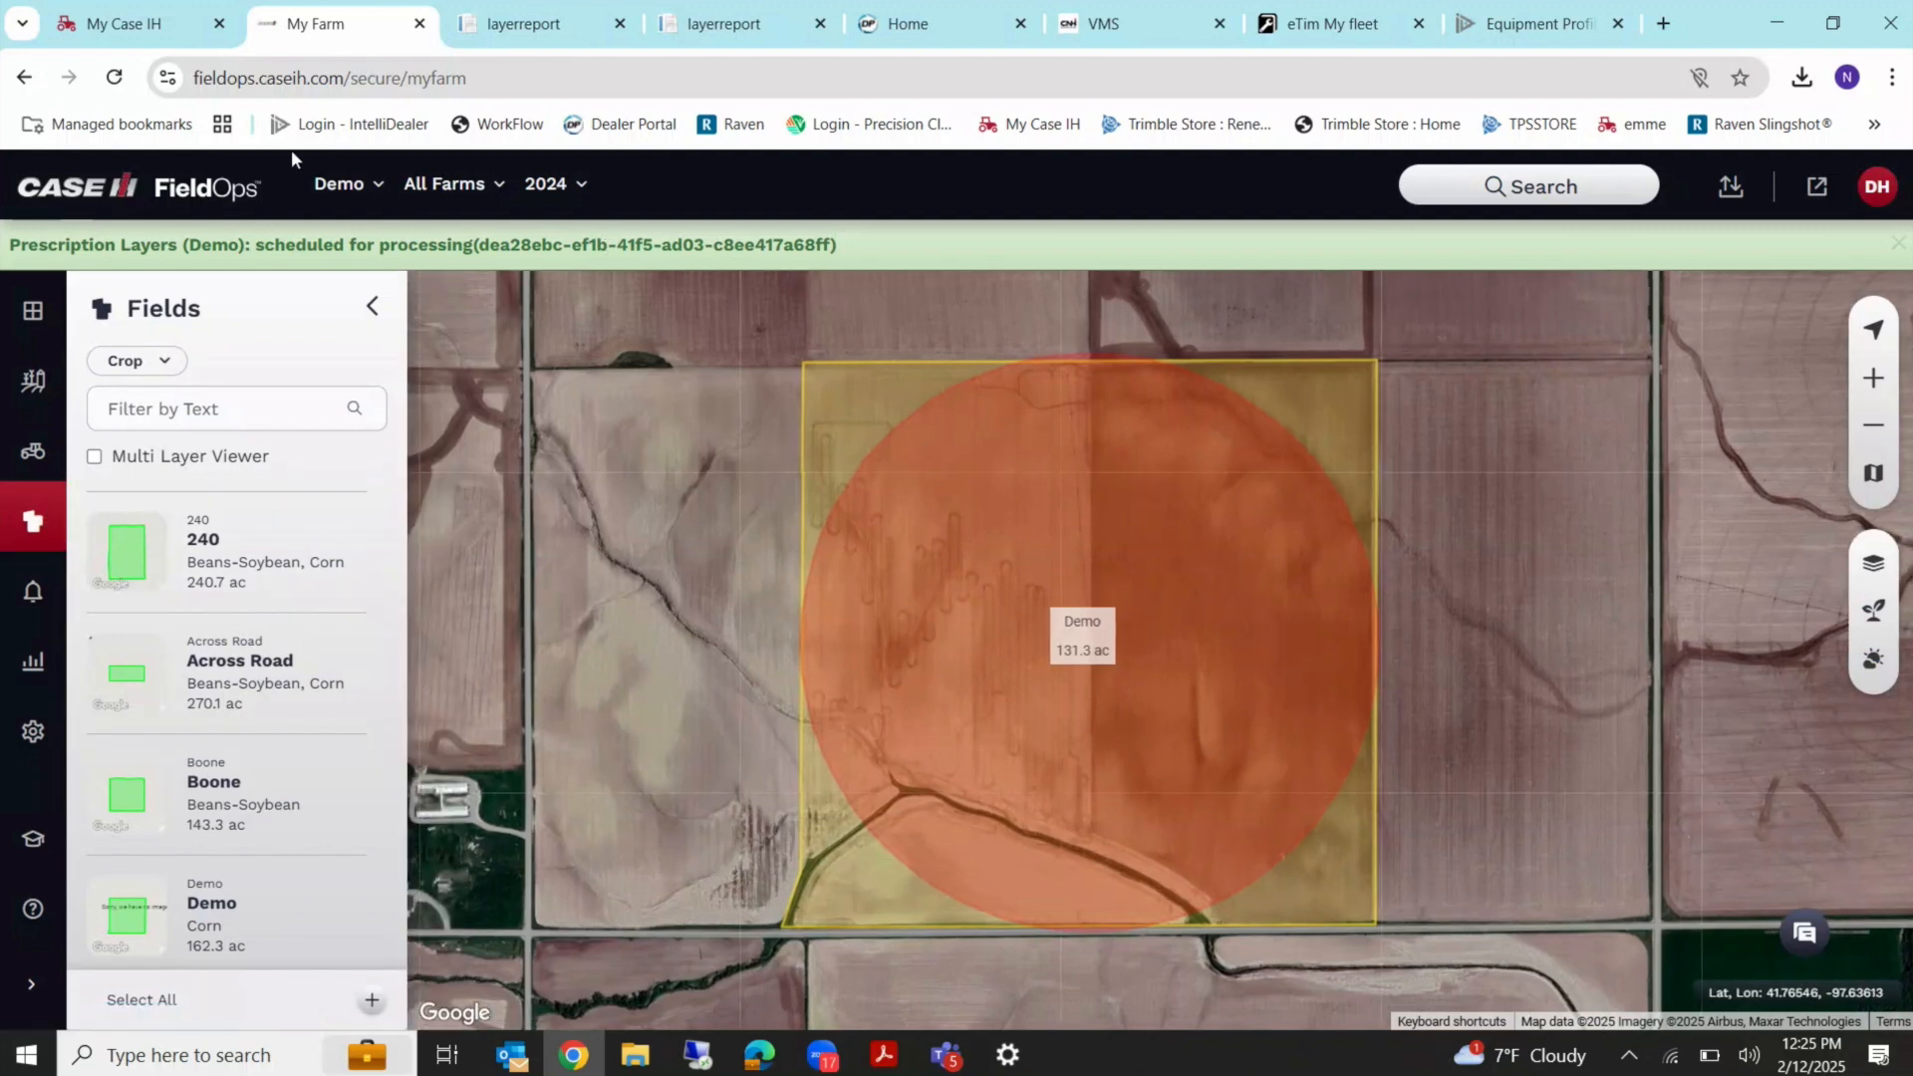
{"action": "left_click", "coordinate": [114, 78]}
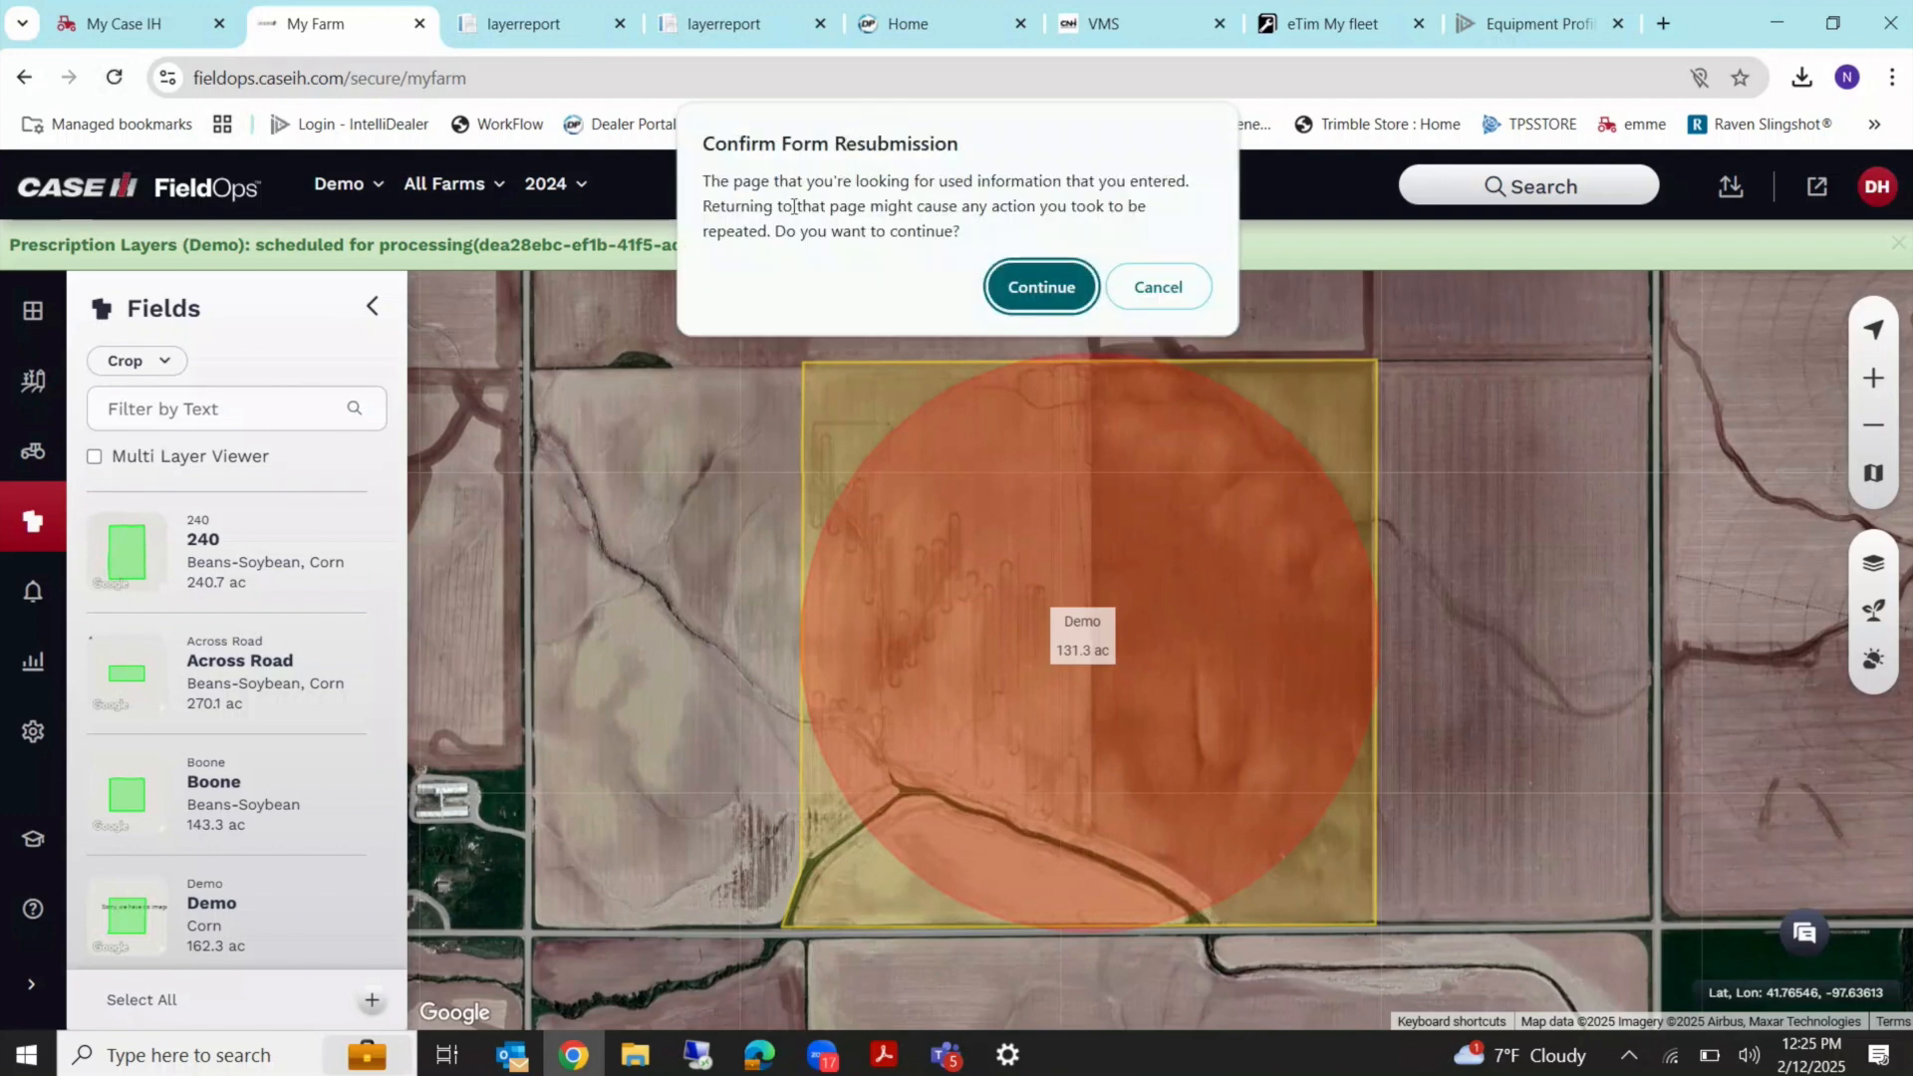
{"action": "left_click", "coordinate": [1032, 289]}
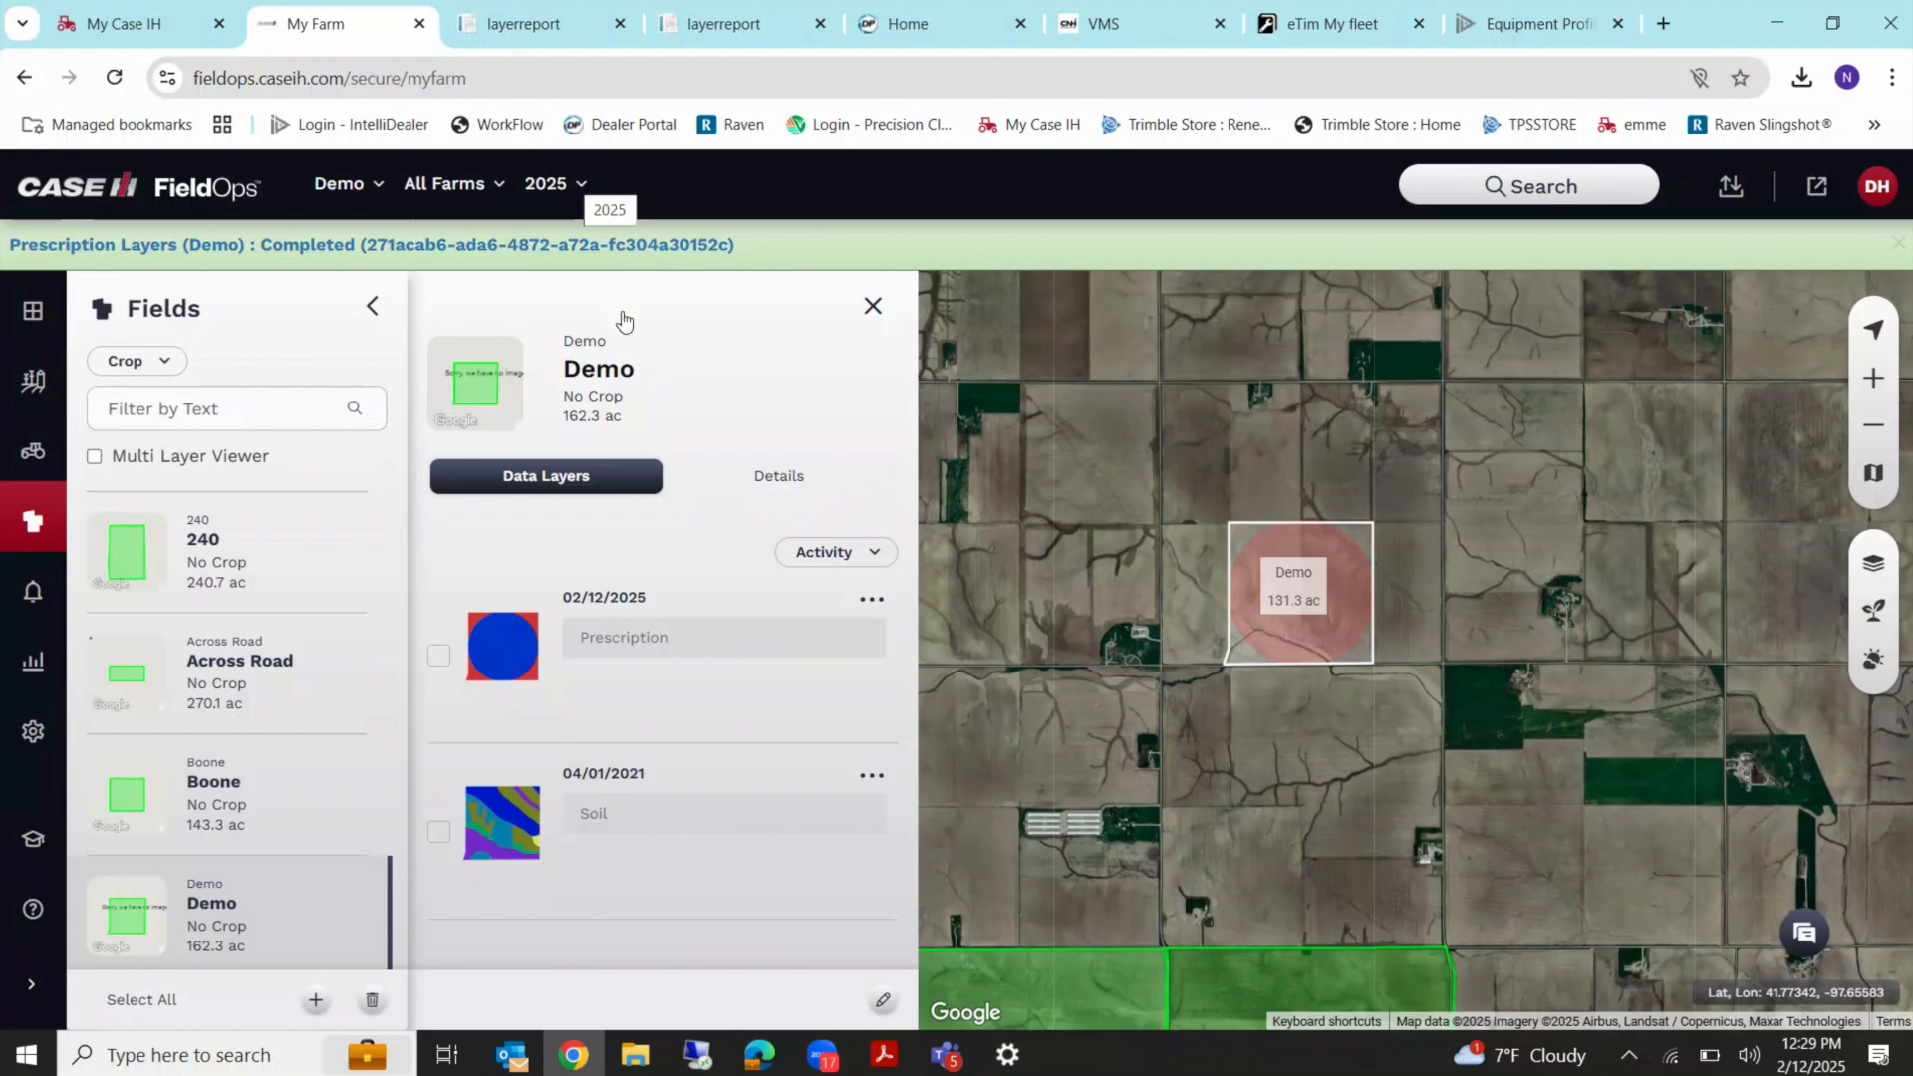
Display the Demo field's 02/12/2025 prescription layer on the map and examine its zones and legend.
{"action": "left_click", "coordinate": [436, 655]}
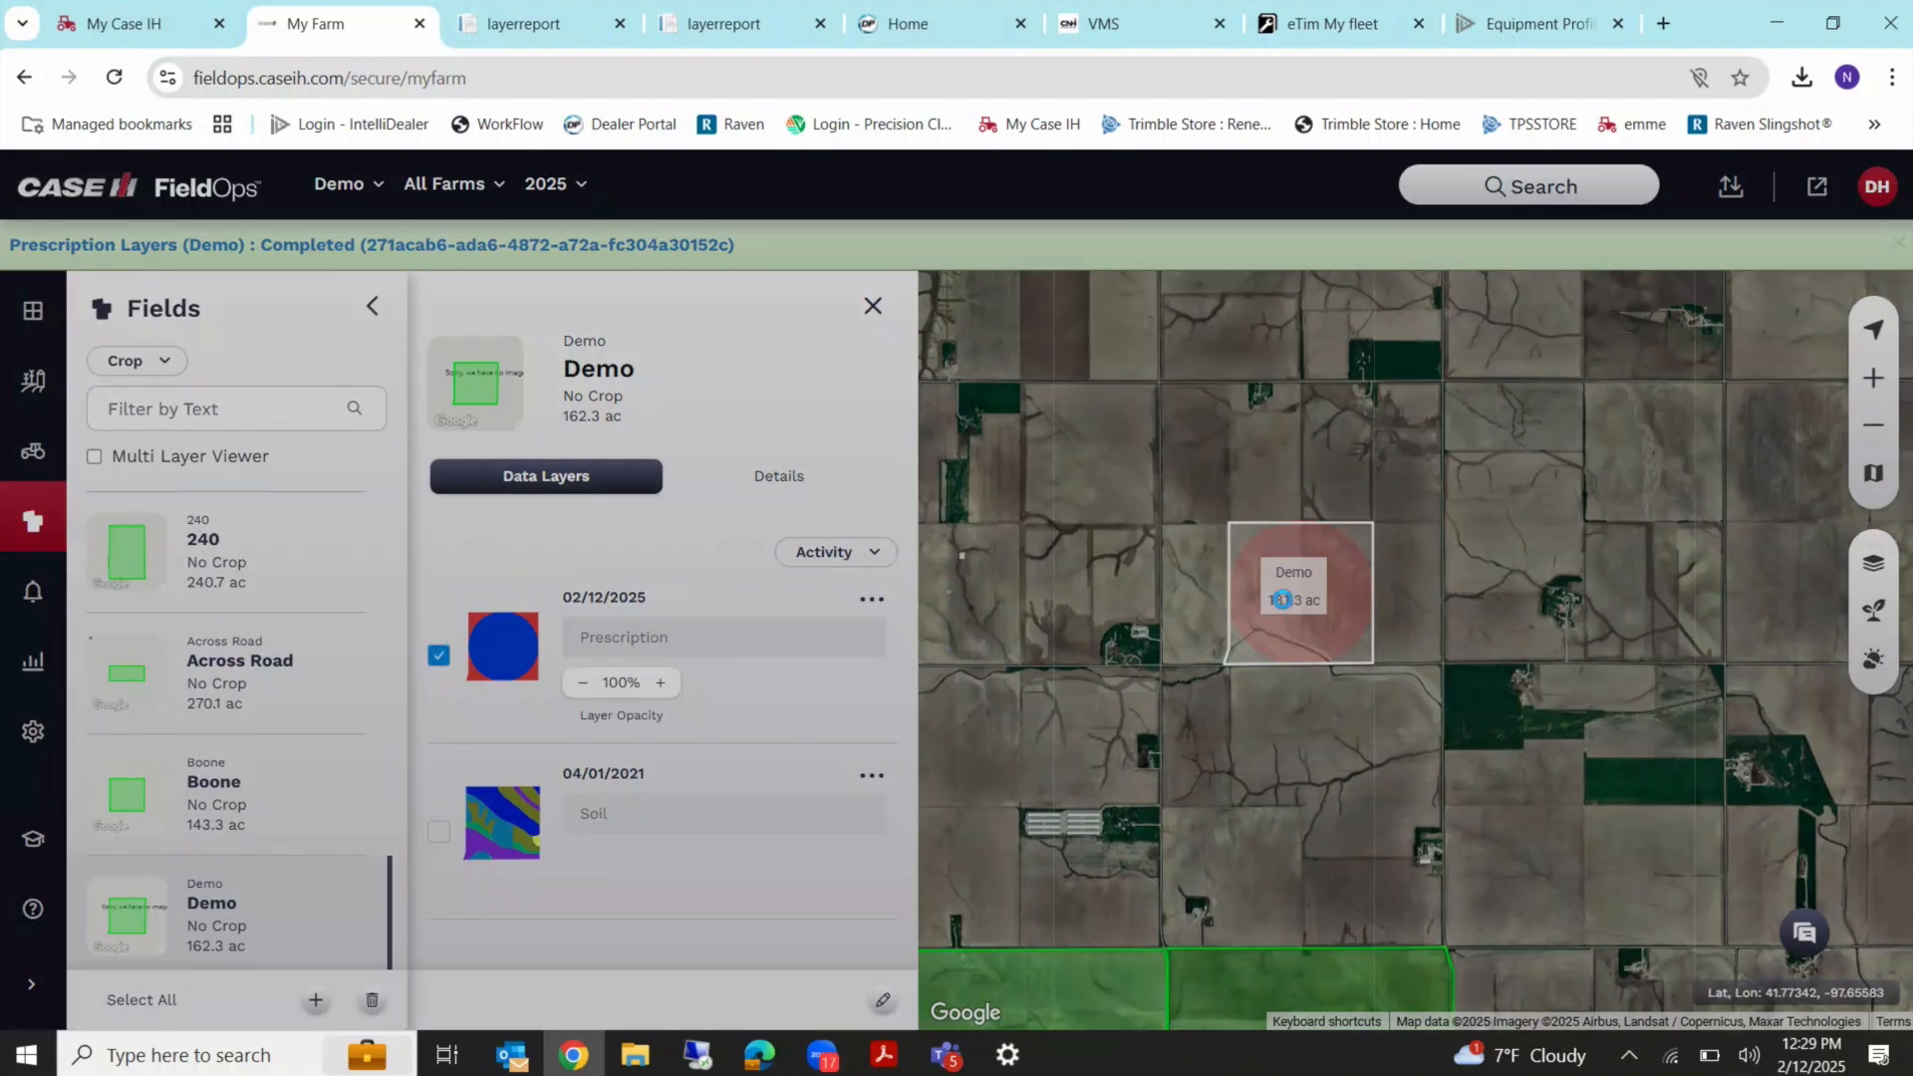
{"action": "scroll", "coordinate": [1373, 625], "scroll_direction": "up", "scroll_amount": 1}
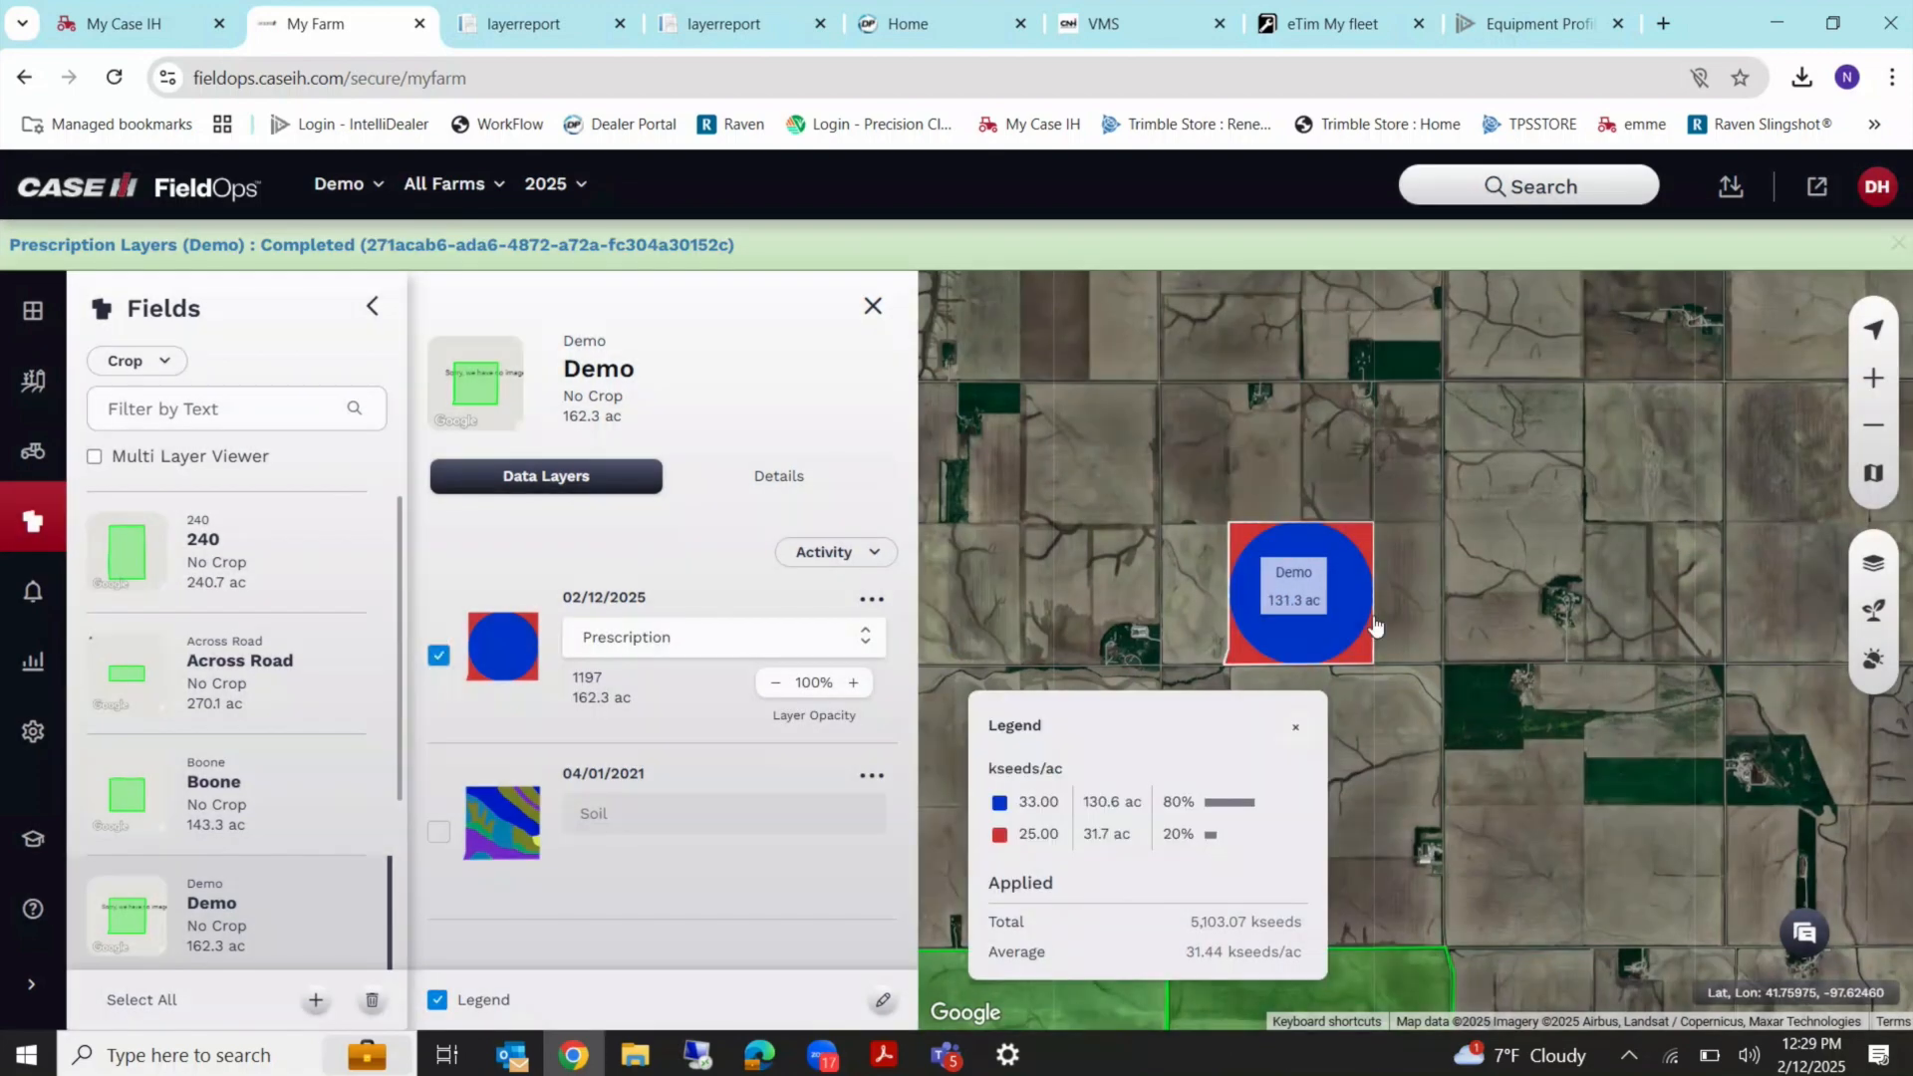
{"action": "left_click_drag", "start_coordinate": [1374, 624], "coordinate": [1622, 627]}
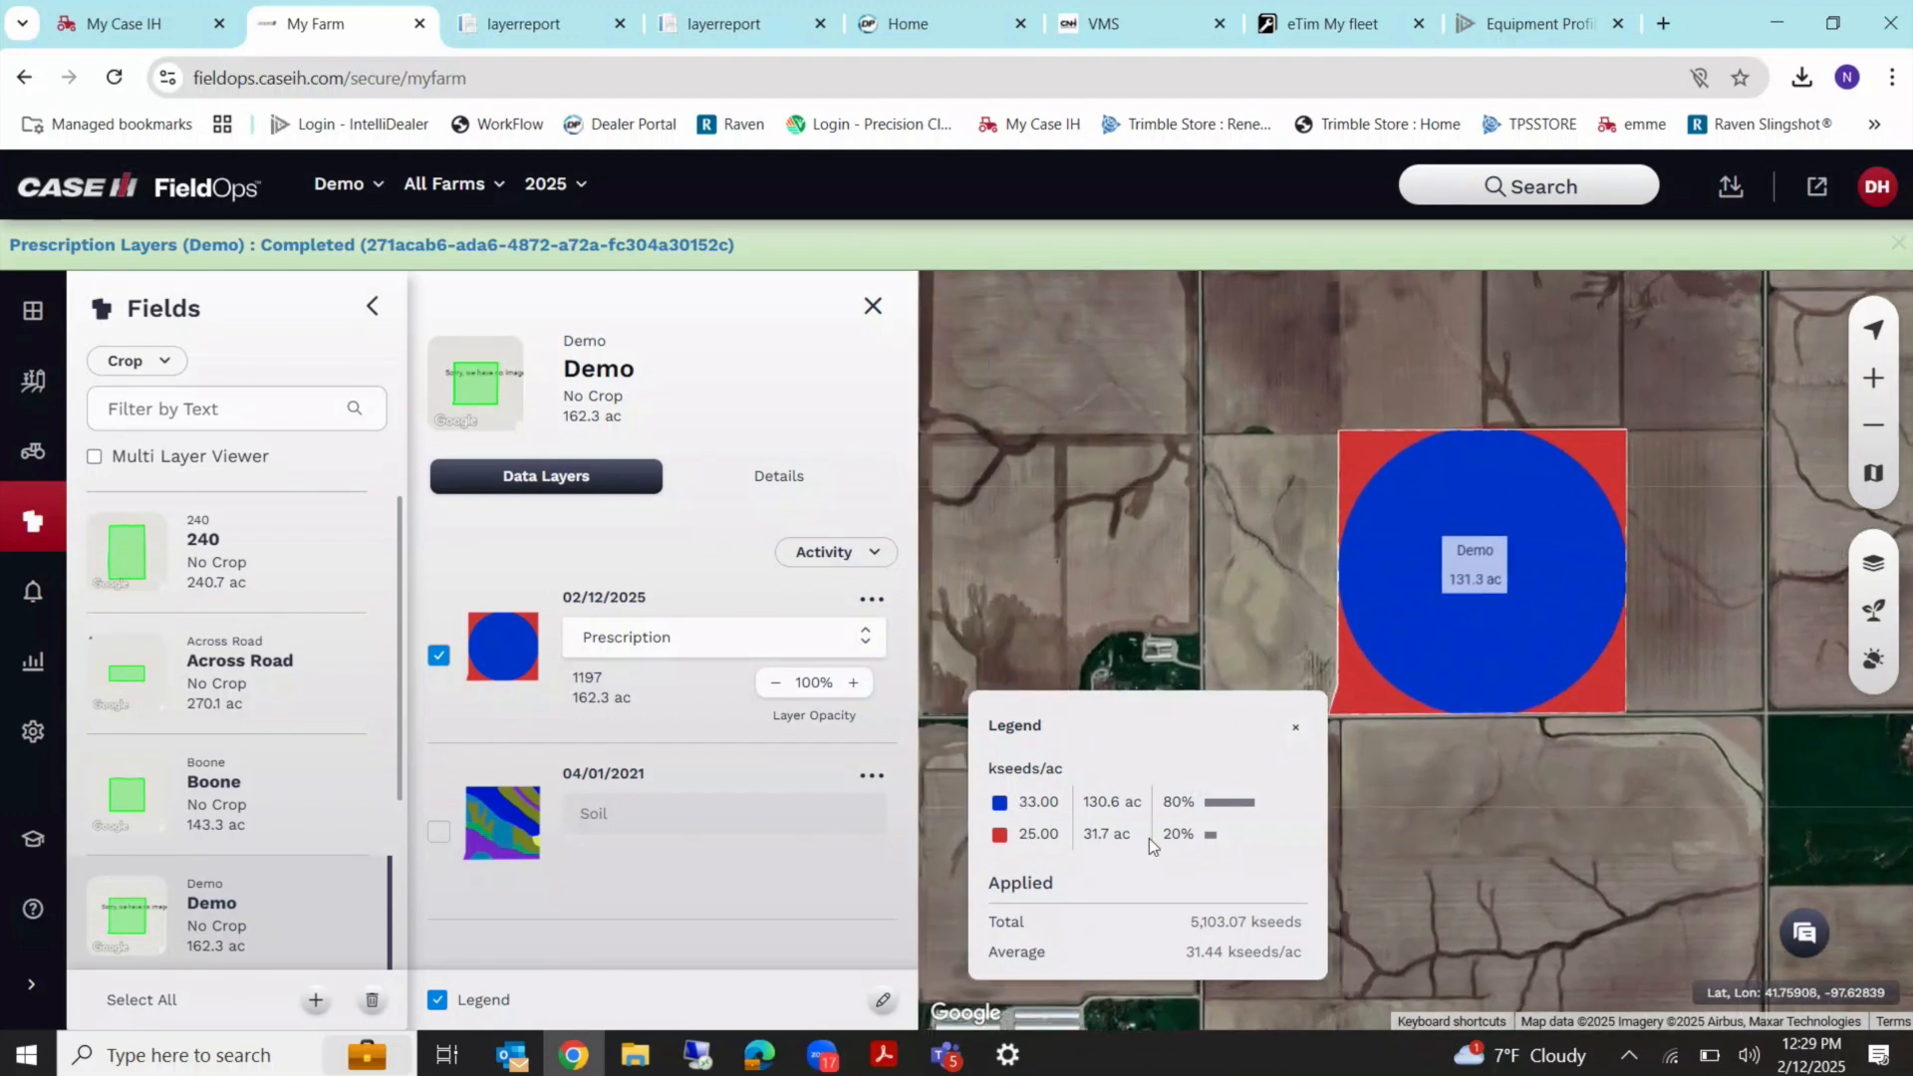
{"action": "left_click_drag", "start_coordinate": [1238, 517], "coordinate": [1264, 522]}
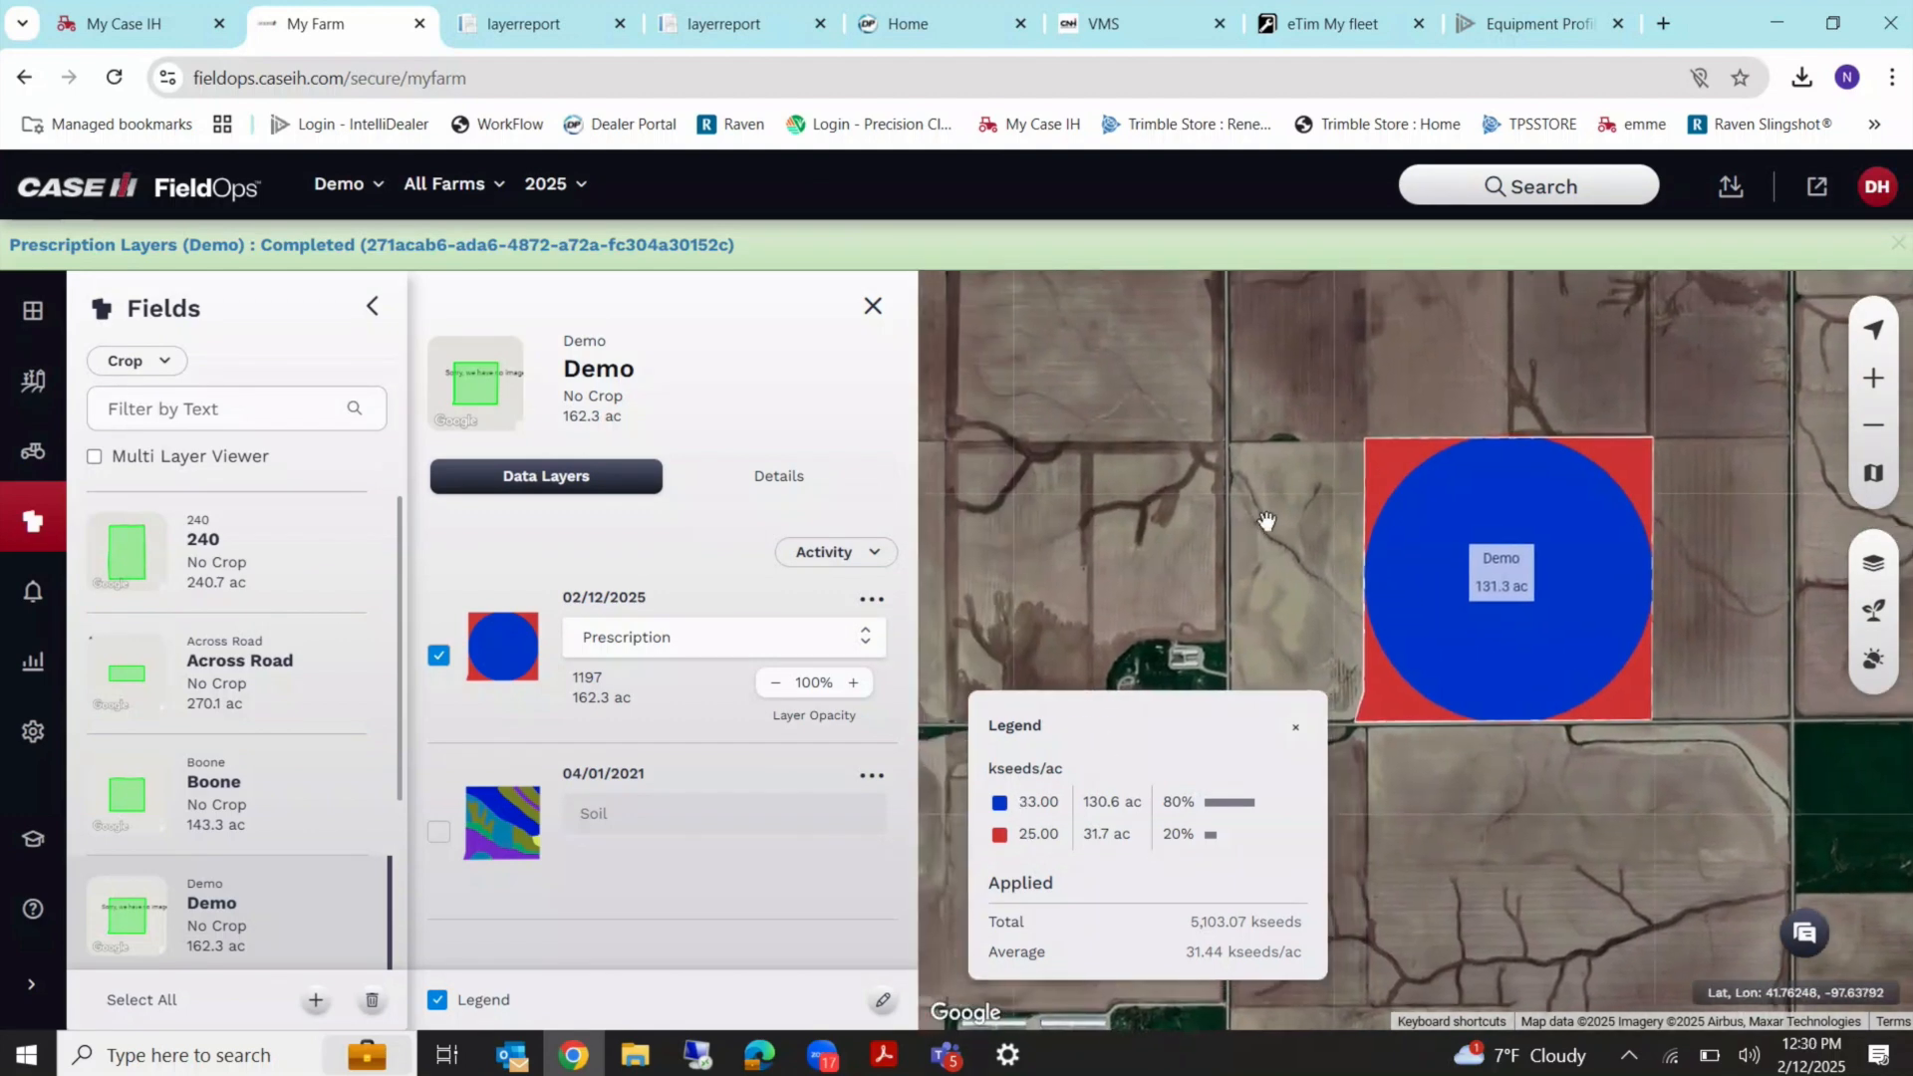
{"action": "left_click", "coordinate": [1628, 390]}
{"action": "left_click", "coordinate": [1231, 498]}
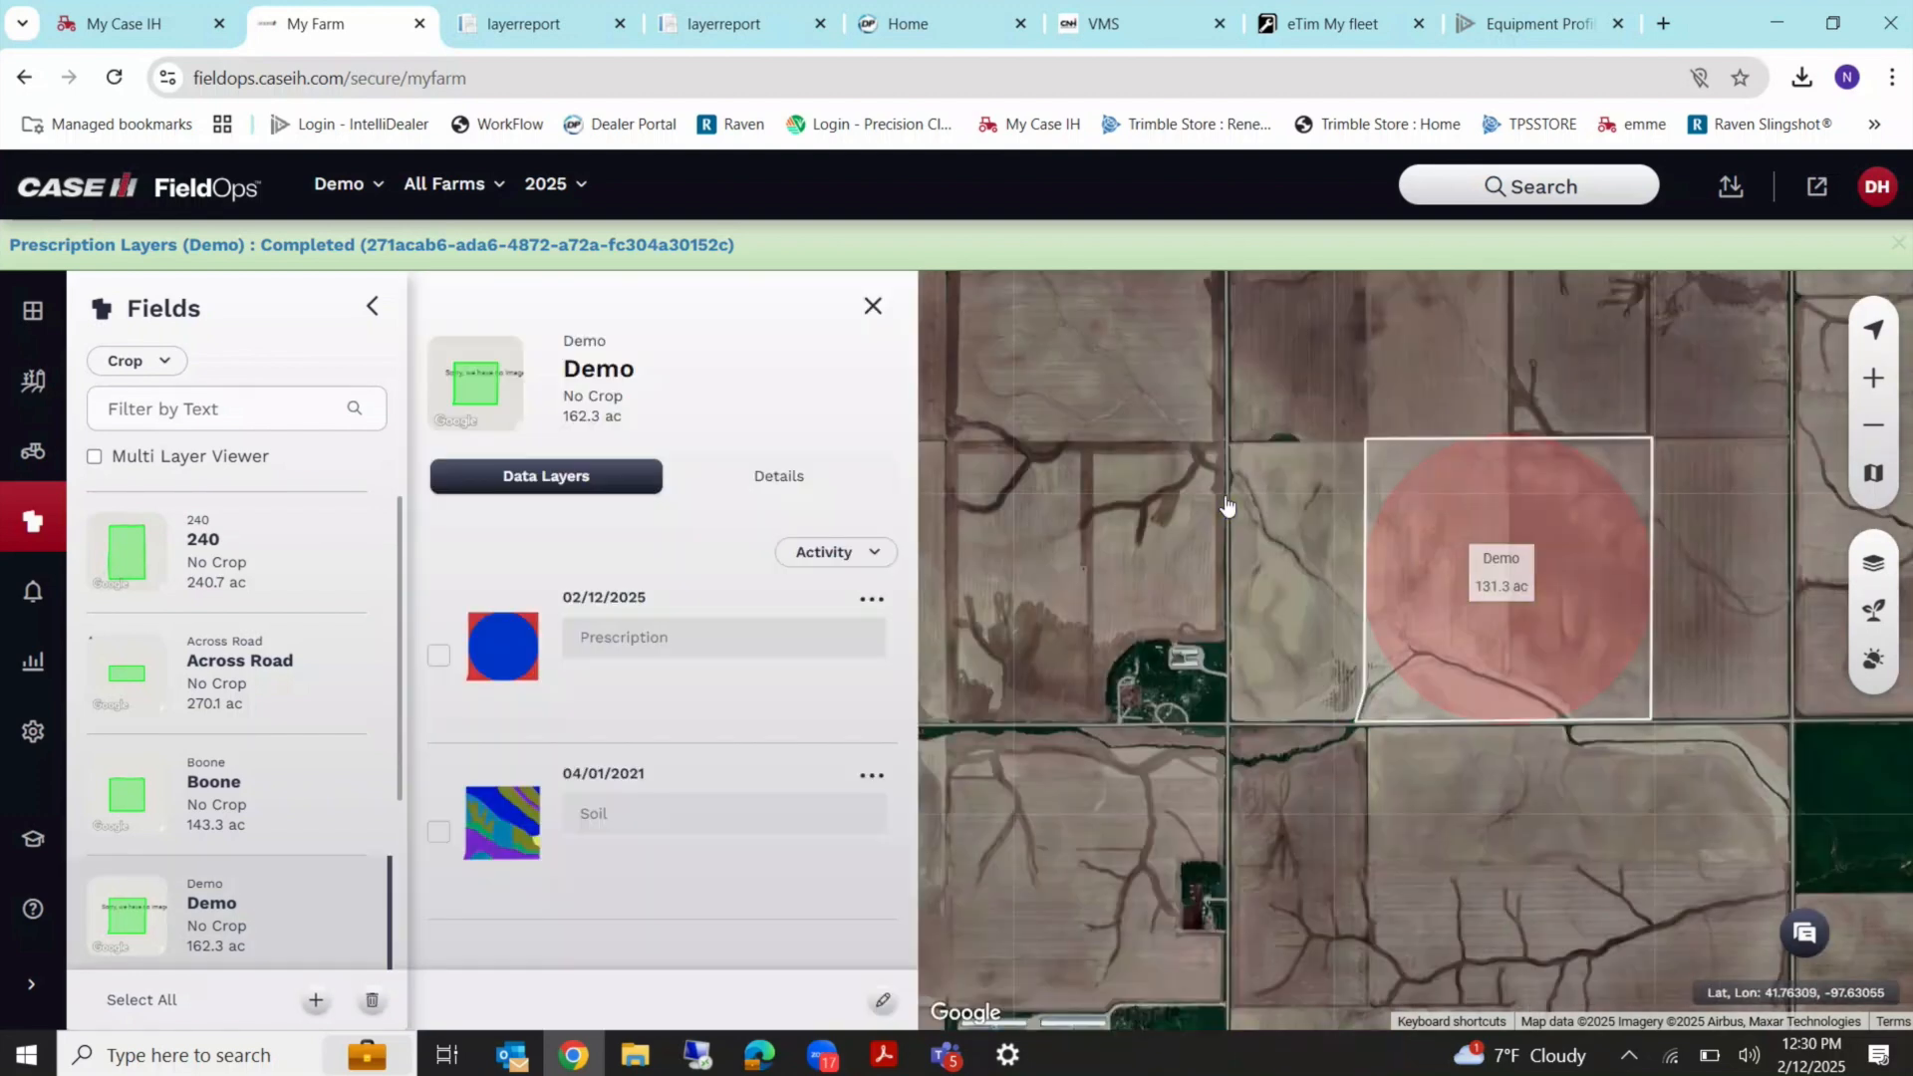
{"action": "left_click", "coordinate": [438, 654]}
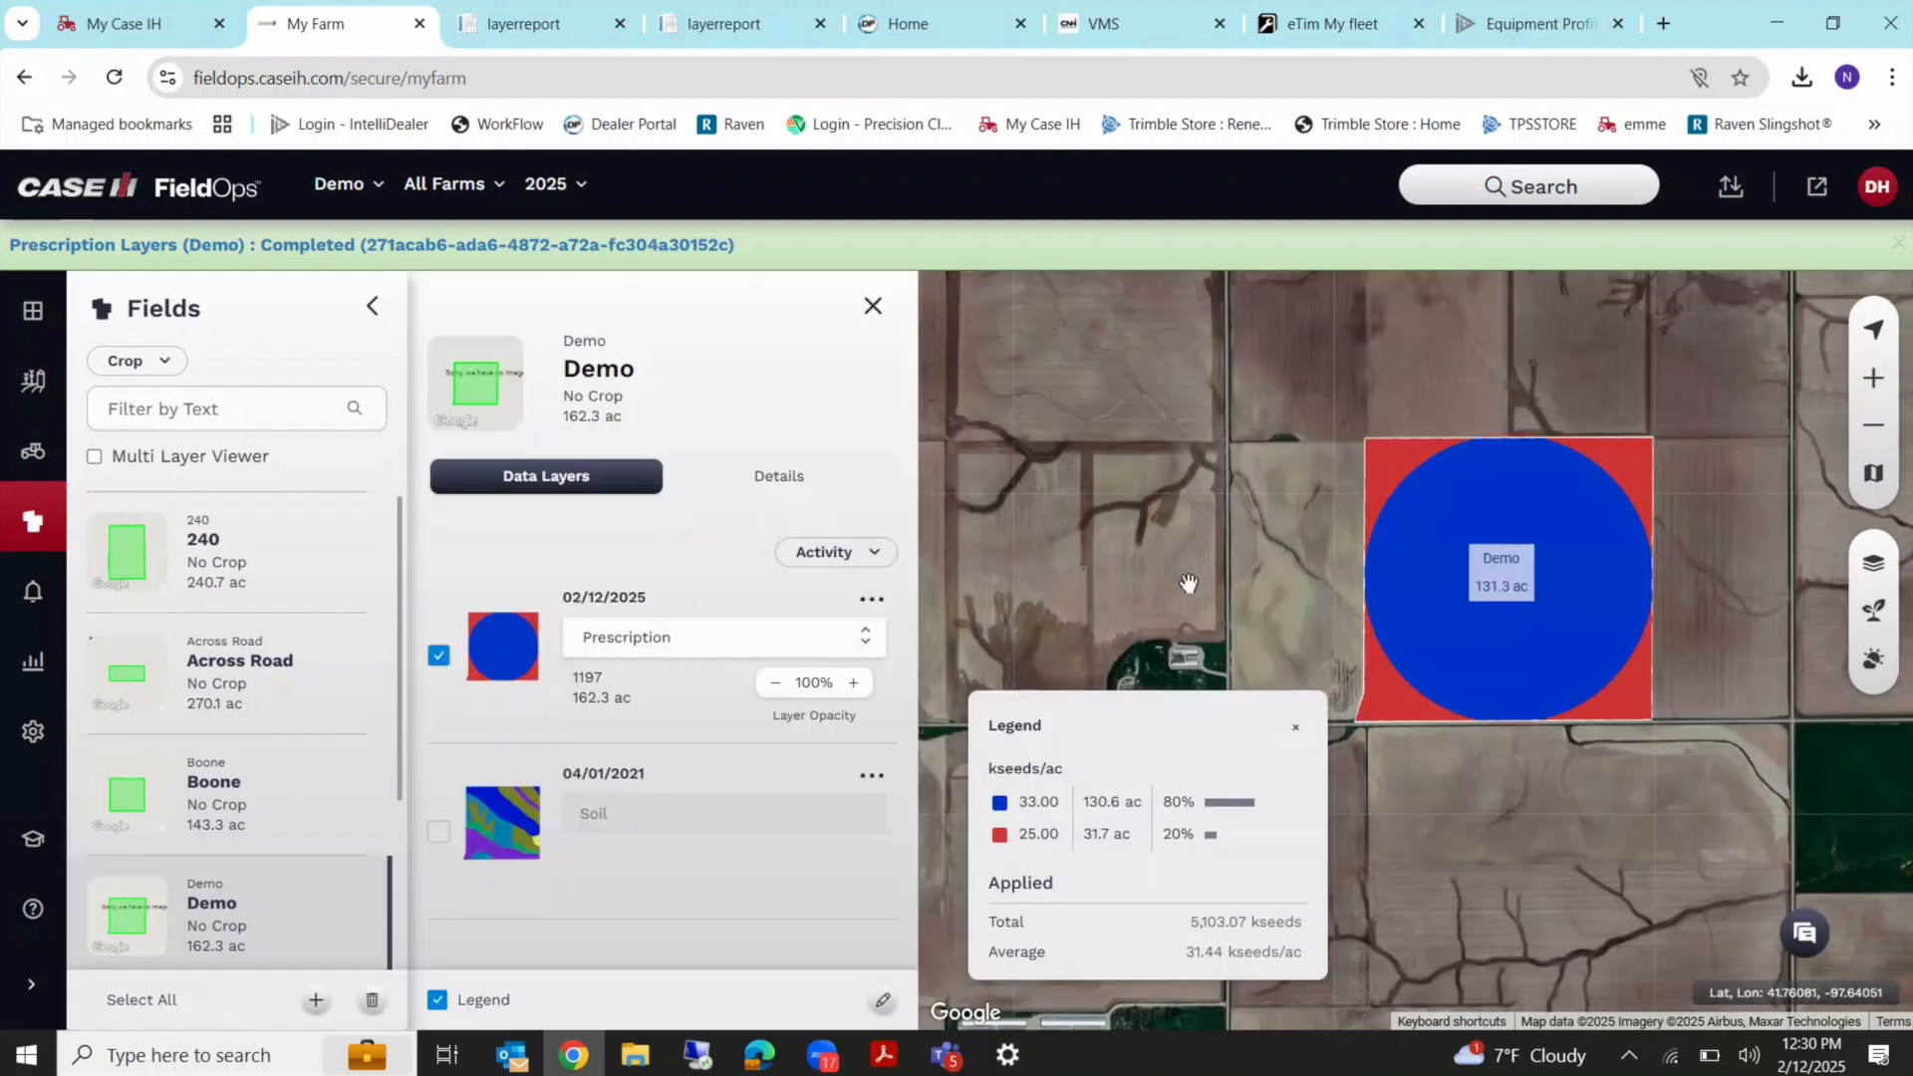
Open the data transfer options for exporting and uploading files.
{"action": "left_click", "coordinate": [1717, 189]}
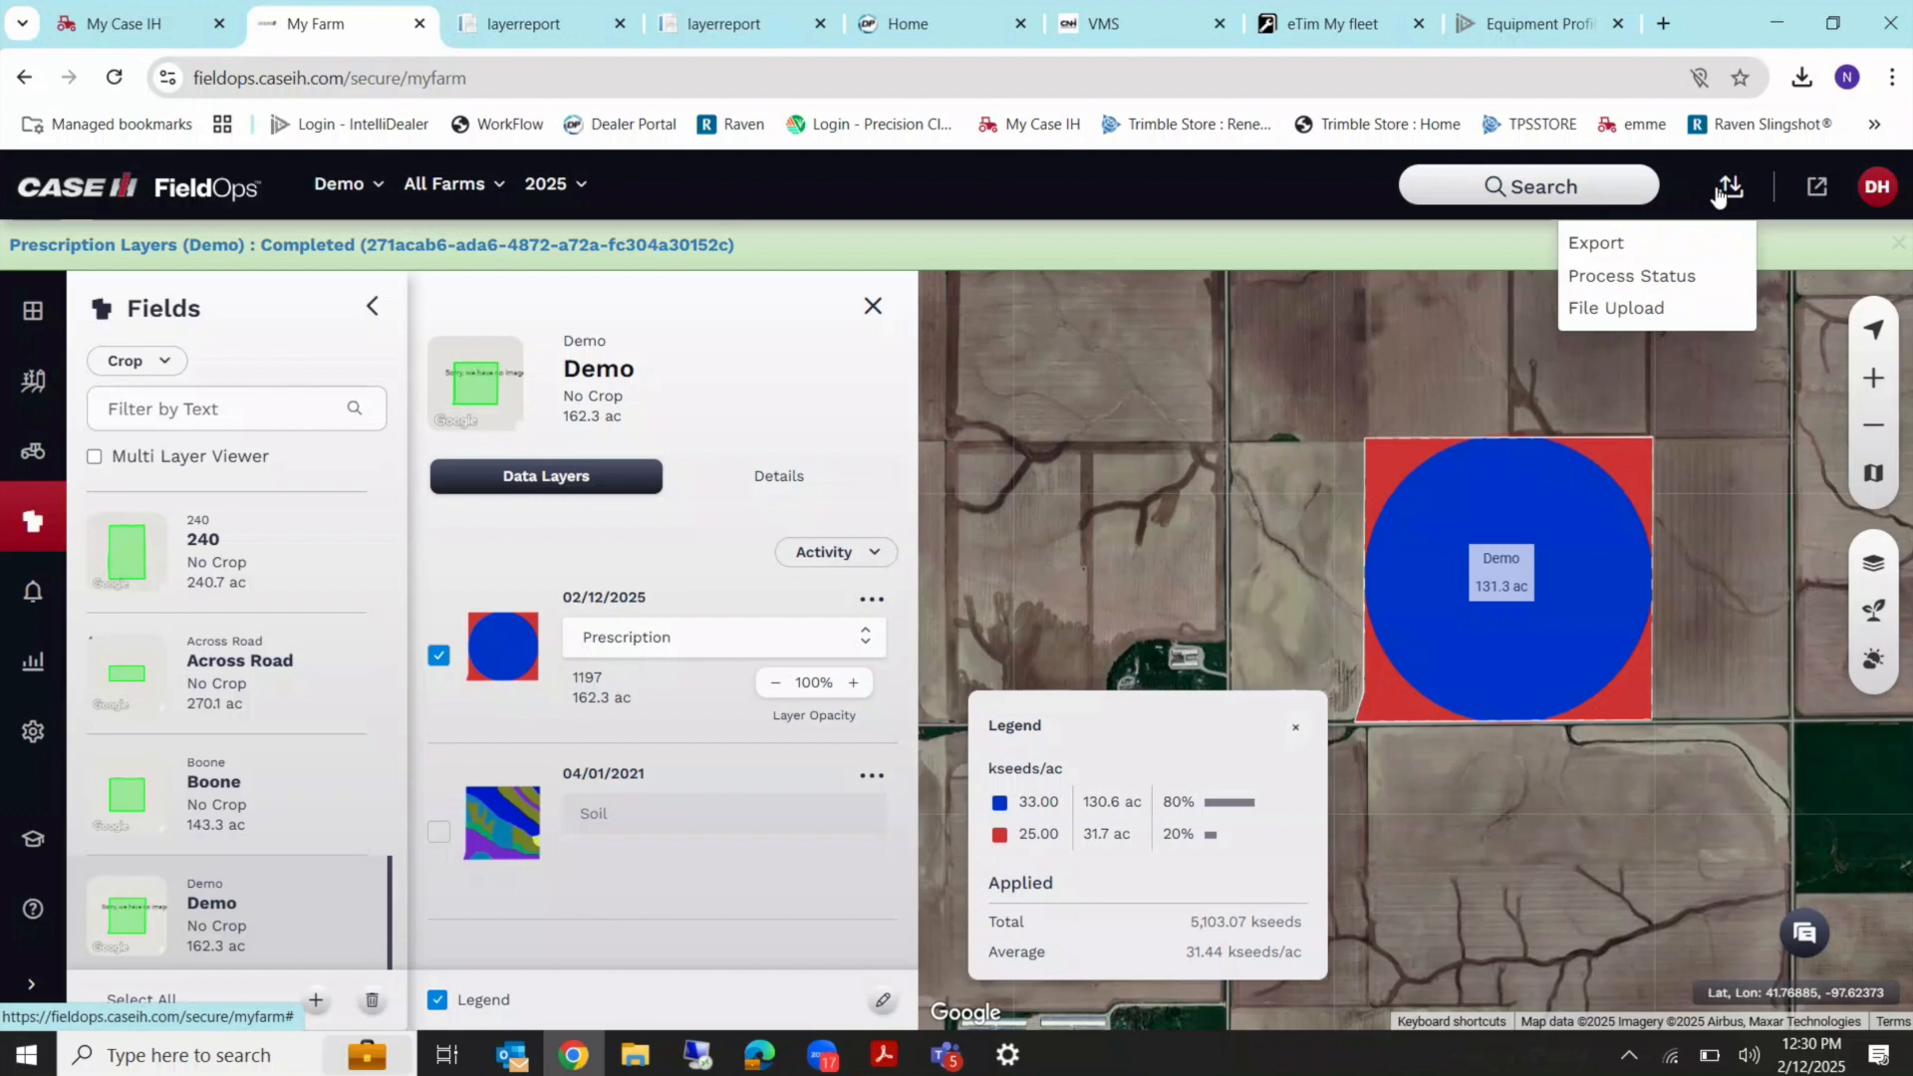